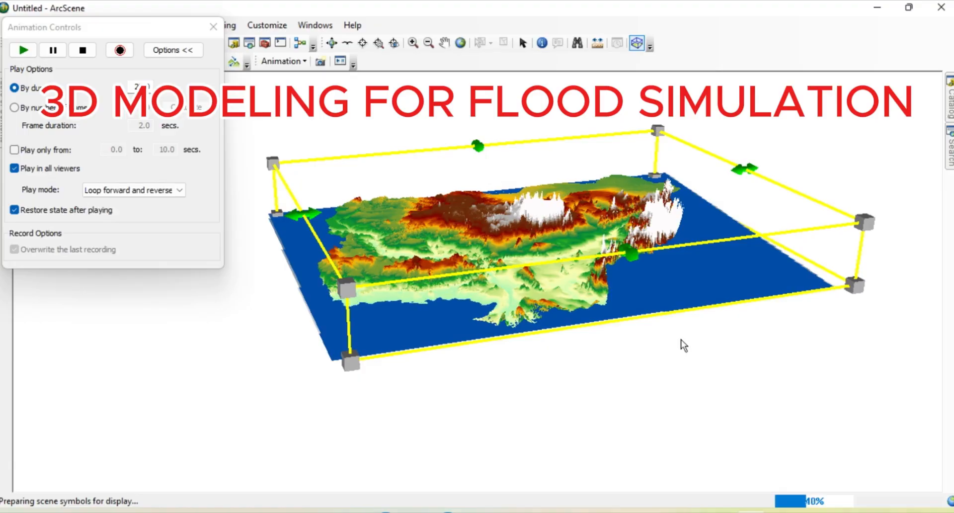
# Step: Set the animation's play duration to 10 seconds and choose to save the scene under a new name
pyautogui.moveTo(140, 26); pyautogui.dragTo(167, 231)
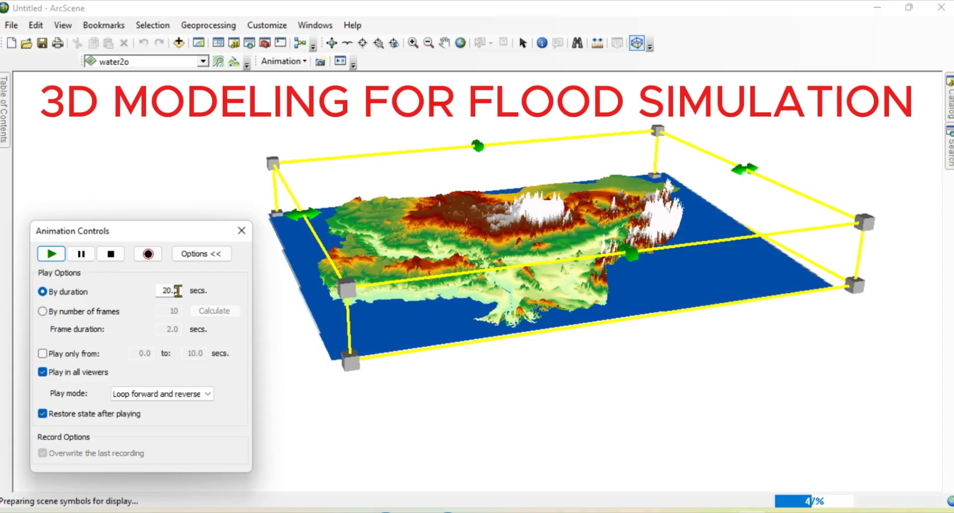
pyautogui.moveTo(178, 291); pyautogui.dragTo(166, 291)
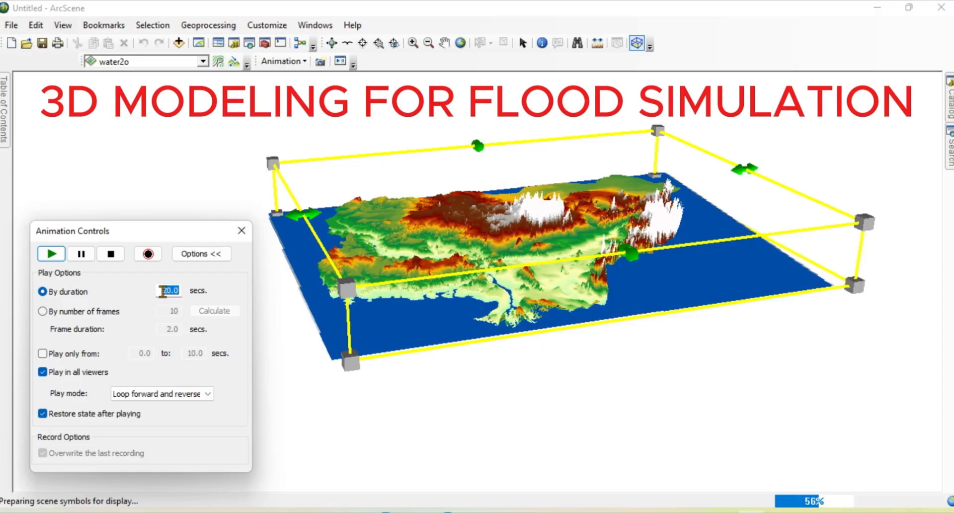
pyautogui.write('10')
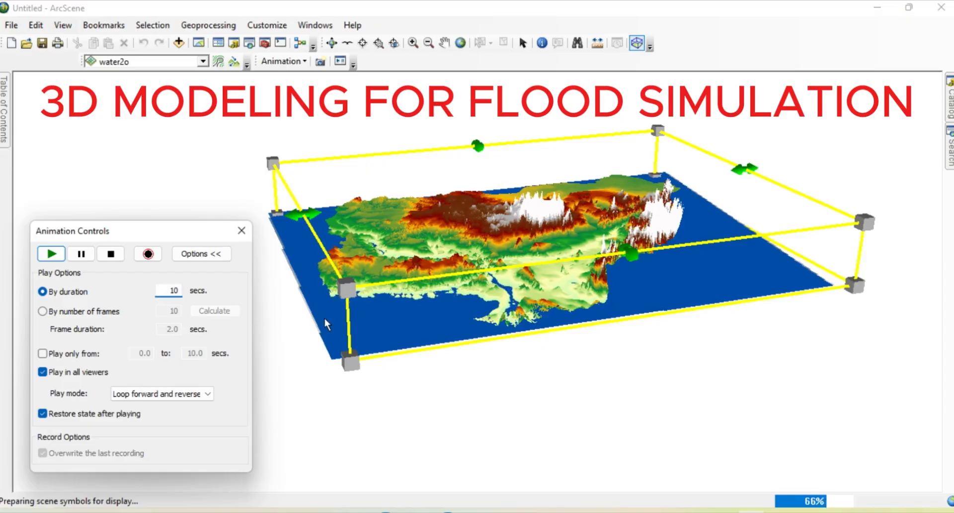
pyautogui.click(279, 313)
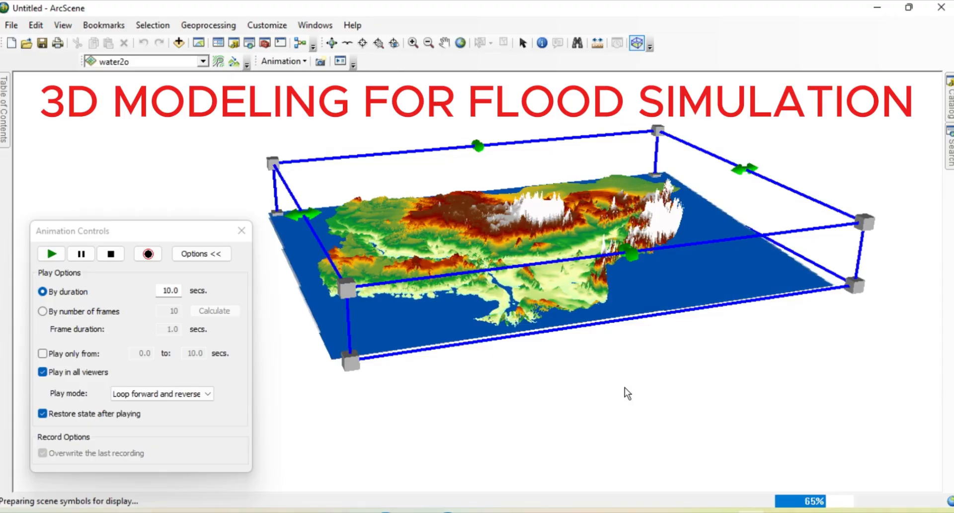
pyautogui.click(11, 24)
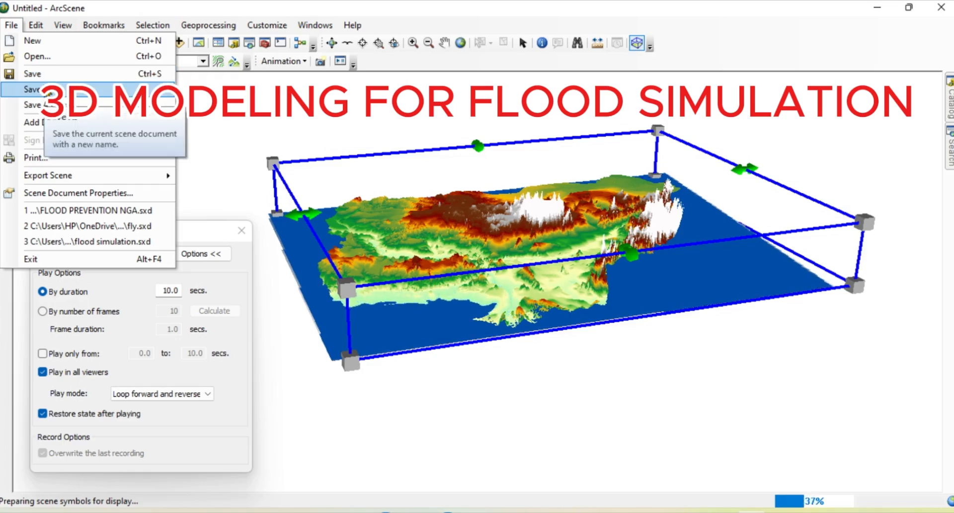
pyautogui.click(48, 91)
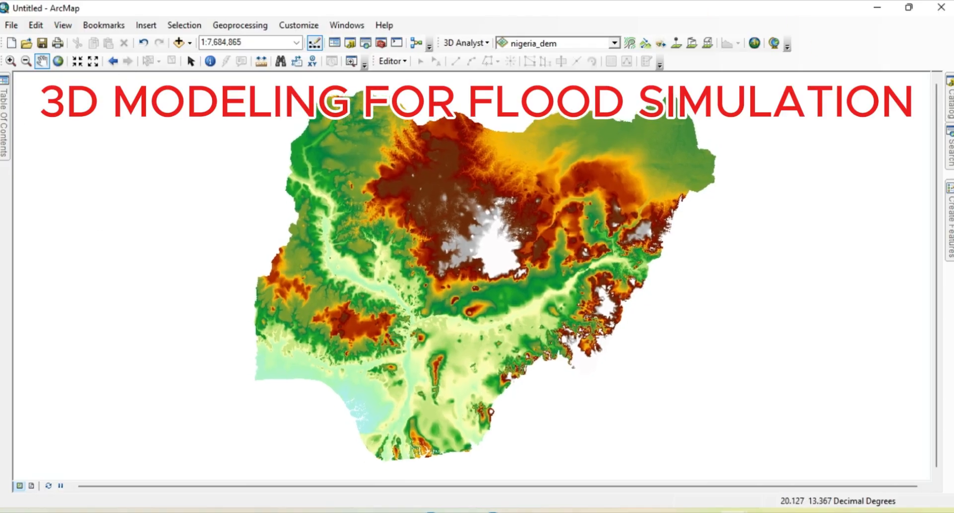
# Step: Switch to ArcMap and delete ORGNALWATER.shp from the Flood simulation folder
pyautogui.click(950, 107)
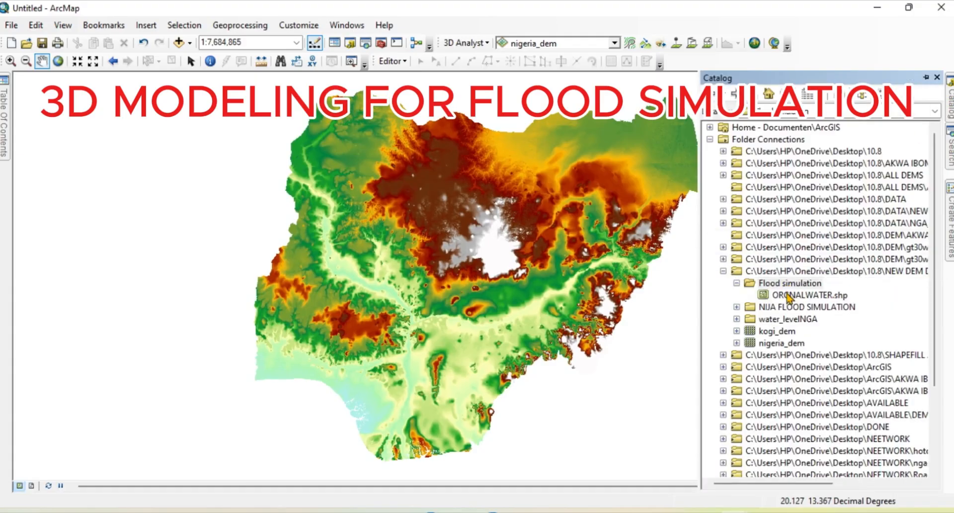
pyautogui.rightClick(788, 298)
pyautogui.click(824, 318)
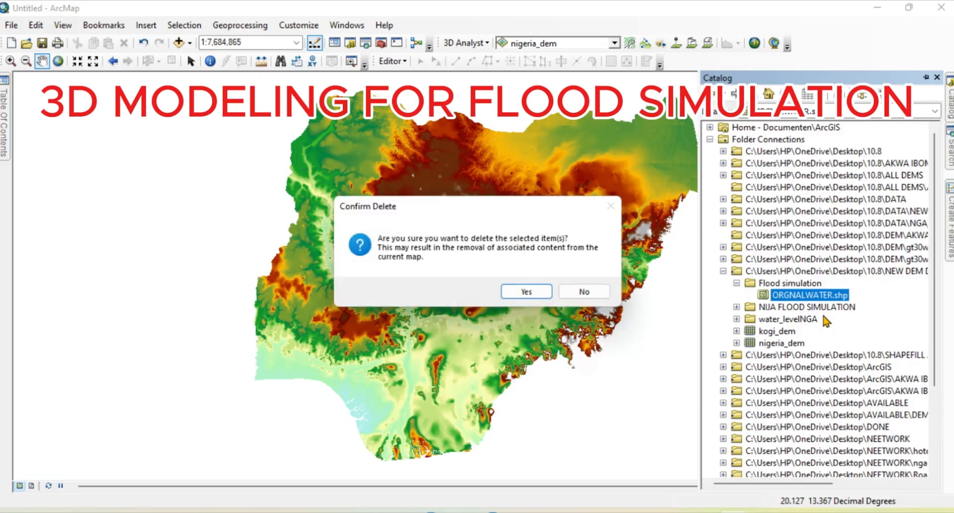
pyautogui.click(526, 291)
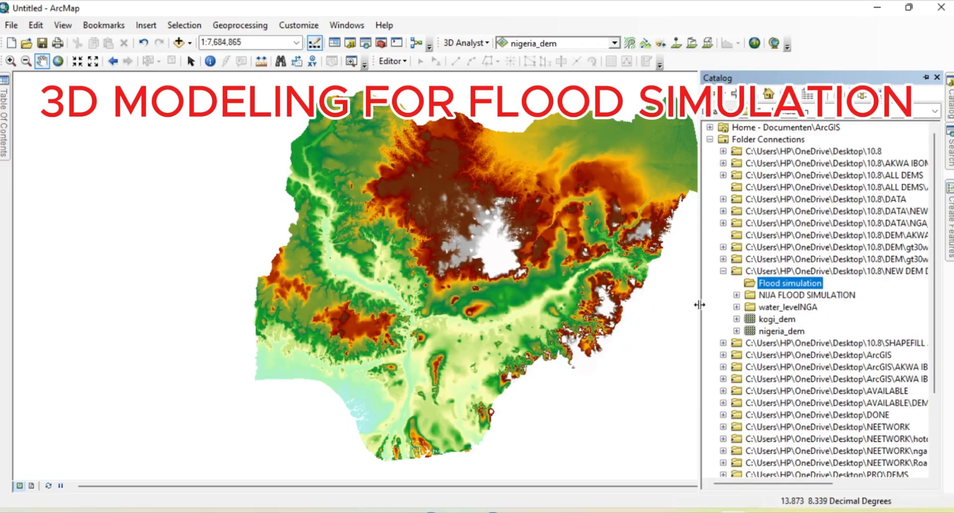
# Step: Start a new shapefile in the Flood simulation folder, named water2, with the Polygon feature type
pyautogui.rightClick(776, 287)
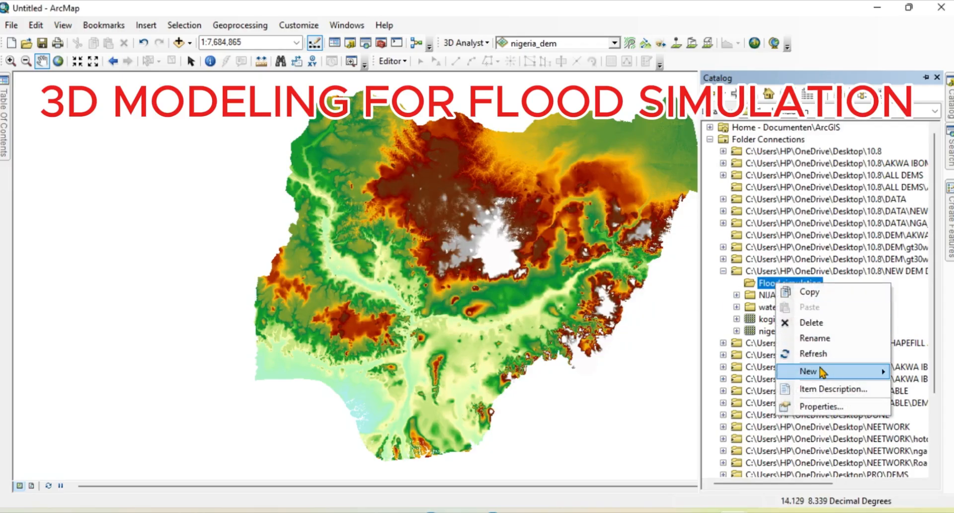
pyautogui.moveTo(820, 372)
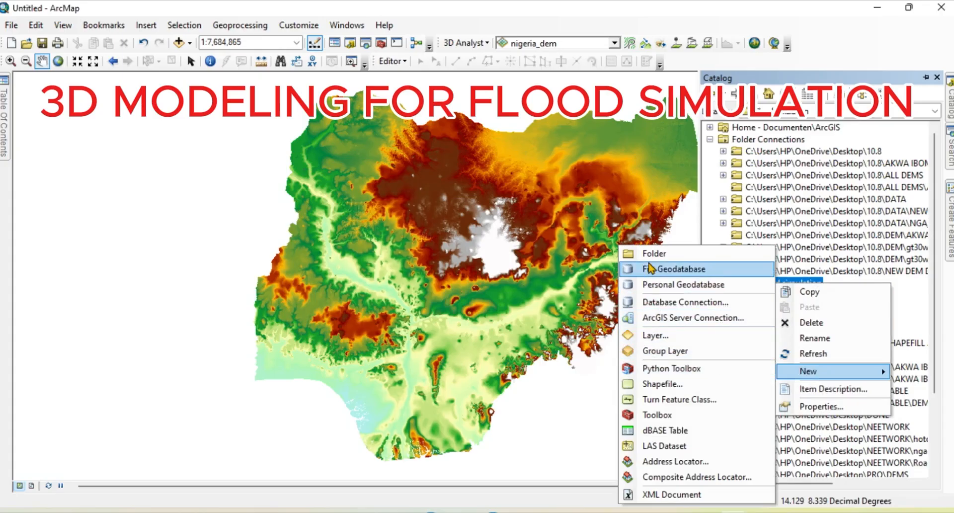
pyautogui.click(674, 385)
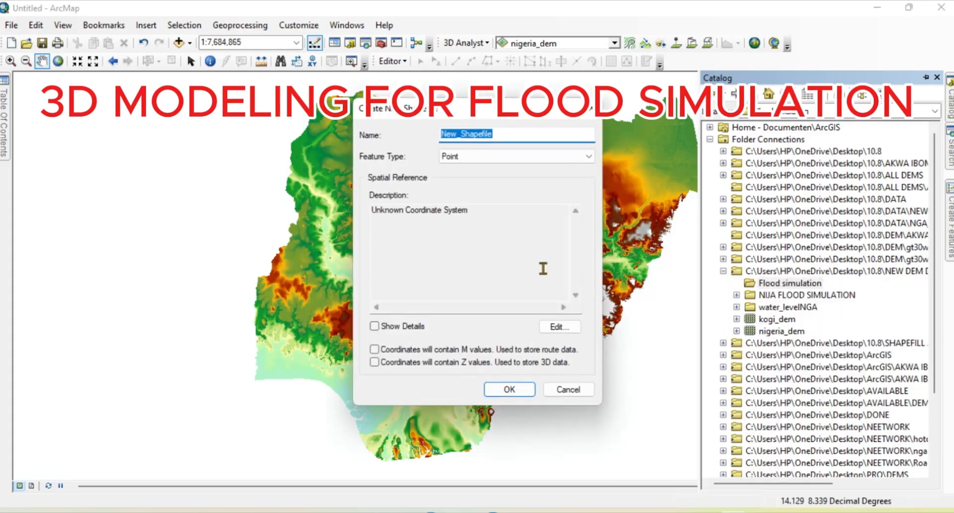
pyautogui.moveTo(495, 135); pyautogui.dragTo(440, 134)
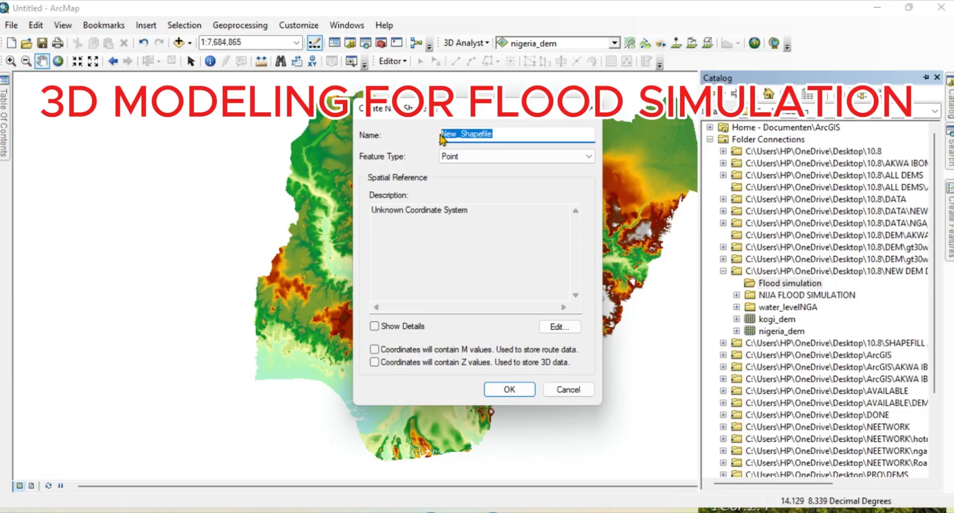
pyautogui.write('water2')
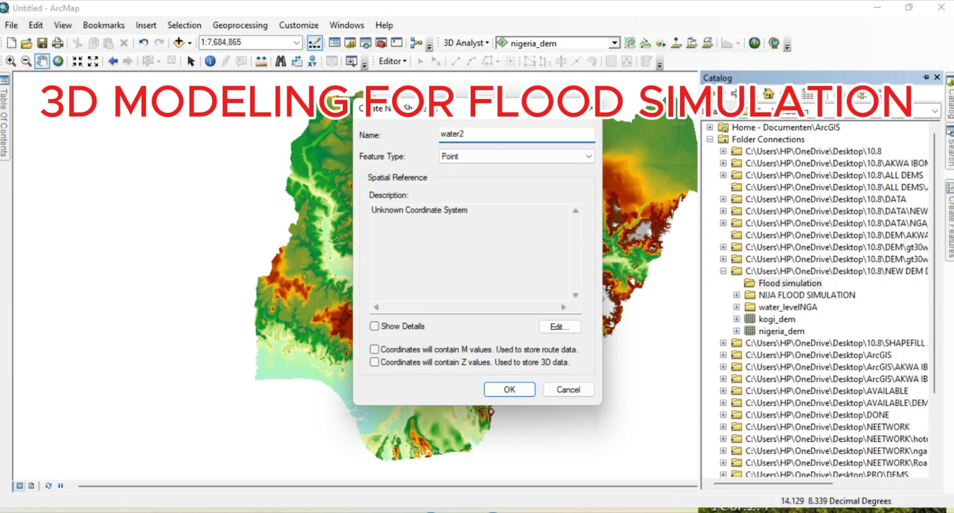
pyautogui.click(588, 156)
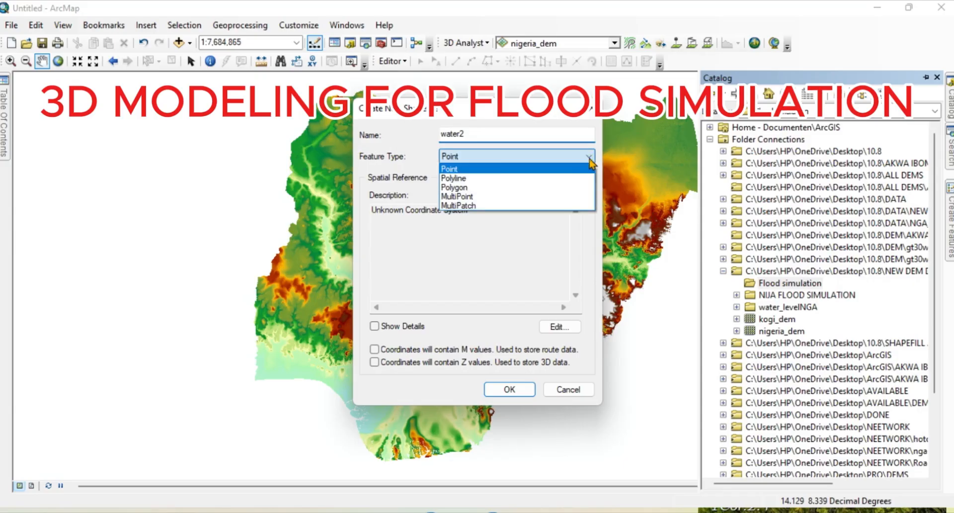
pyautogui.click(461, 191)
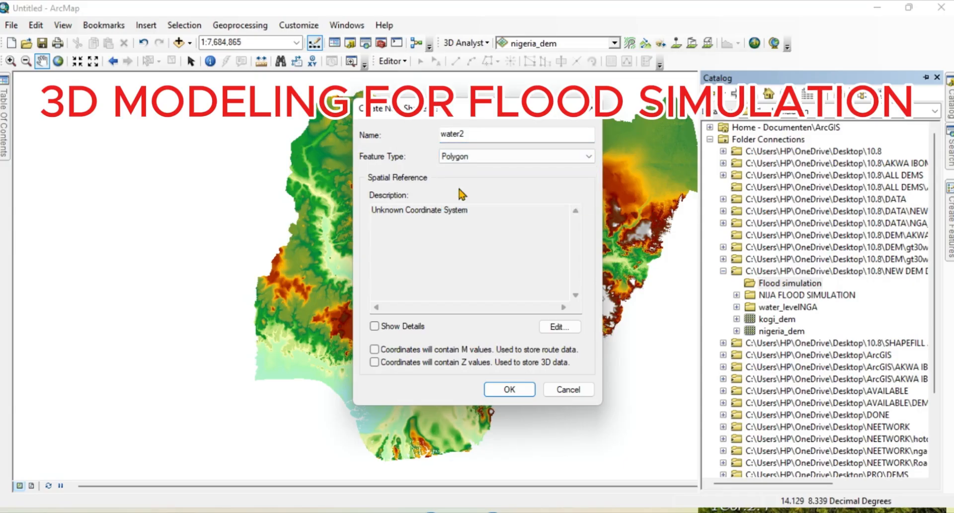
# Step: Assign the projected coordinate system WGS 1984 UTM Zone 31S to the new shapefile and create it
pyautogui.click(555, 328)
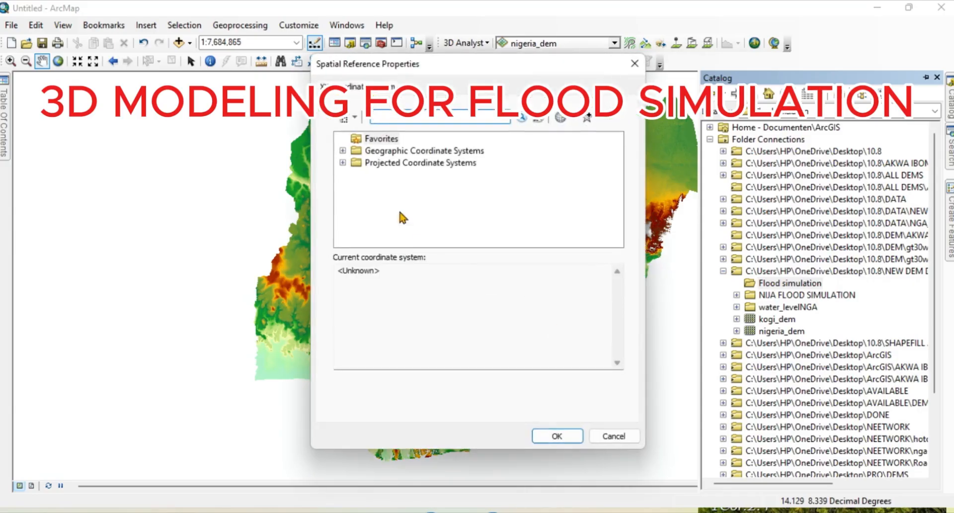
pyautogui.click(342, 162)
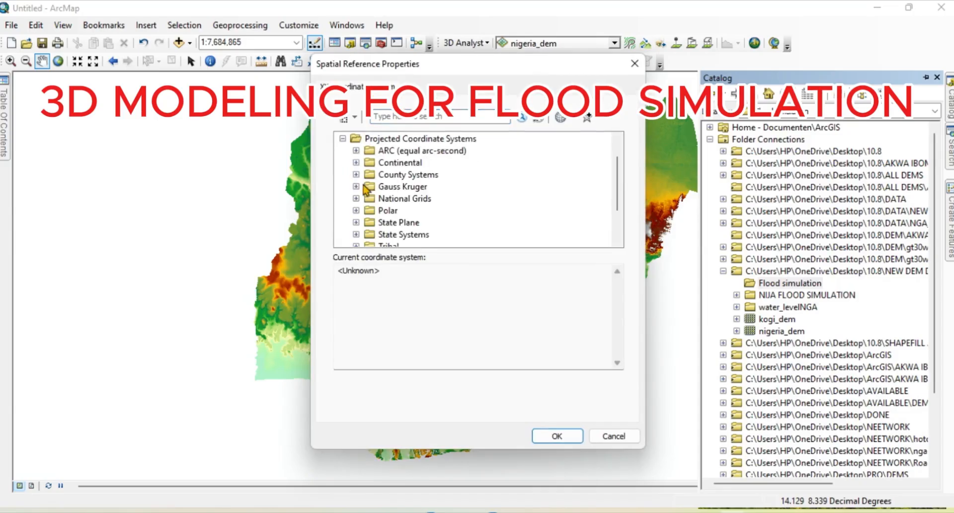
pyautogui.scroll(-1, 374, 194)
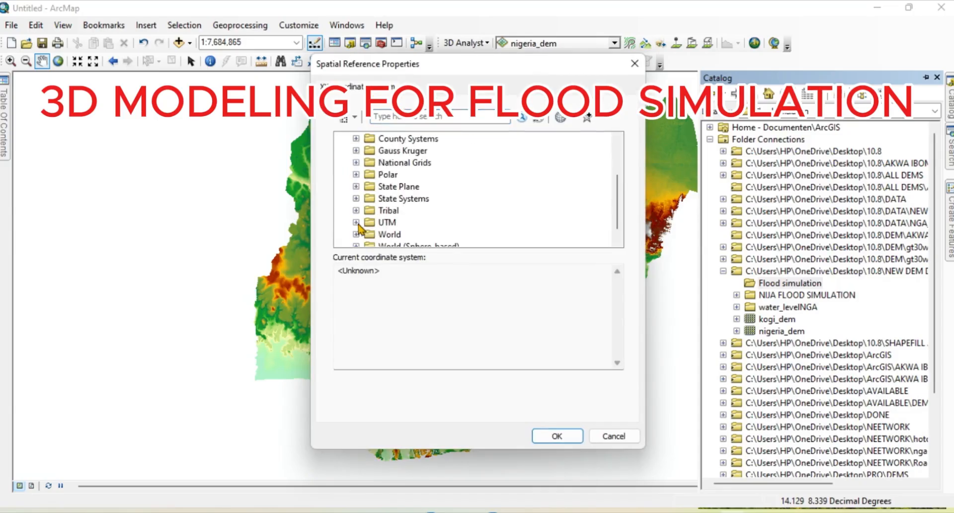
pyautogui.click(356, 222)
pyautogui.scroll(-2, 382, 212)
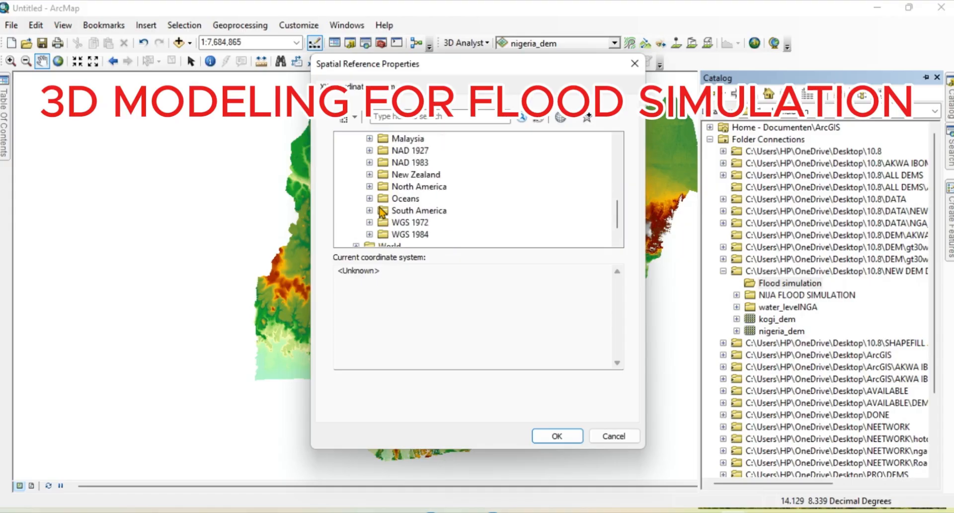
pyautogui.scroll(-1, 383, 211)
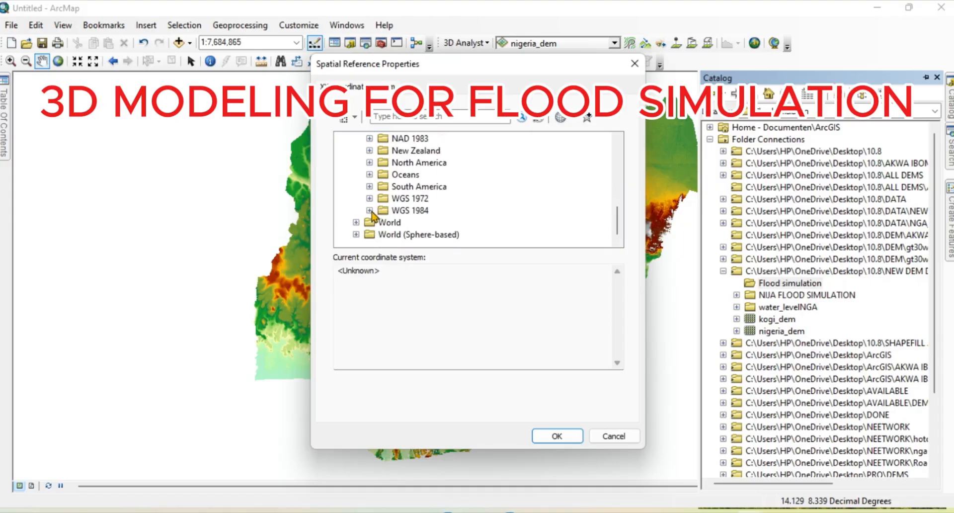
pyautogui.click(370, 211)
pyautogui.click(383, 234)
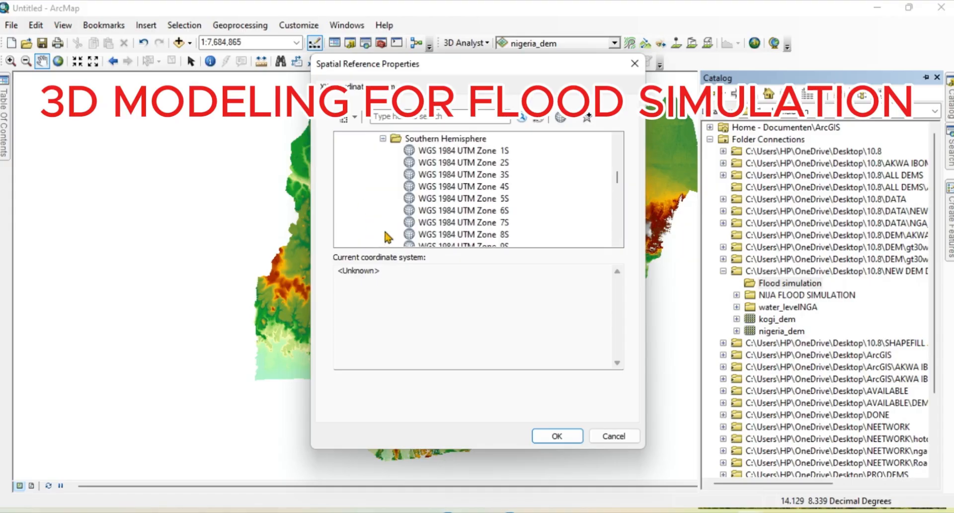
pyautogui.scroll(-5, 428, 215)
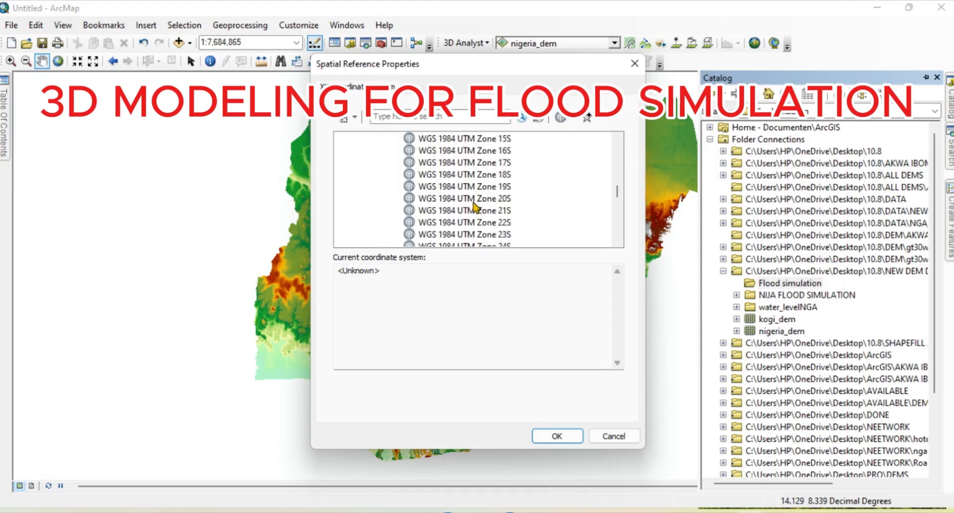
pyautogui.scroll(-4, 477, 210)
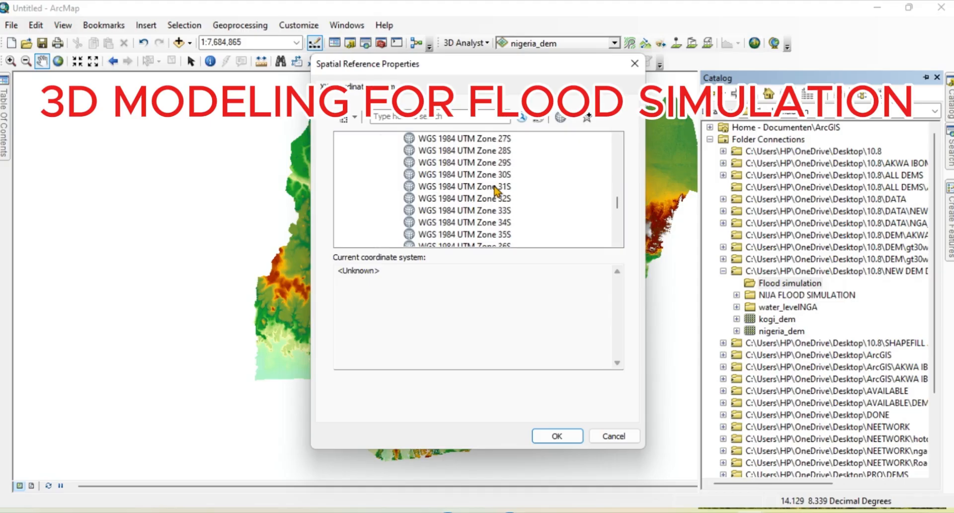
pyautogui.click(497, 186)
pyautogui.click(573, 437)
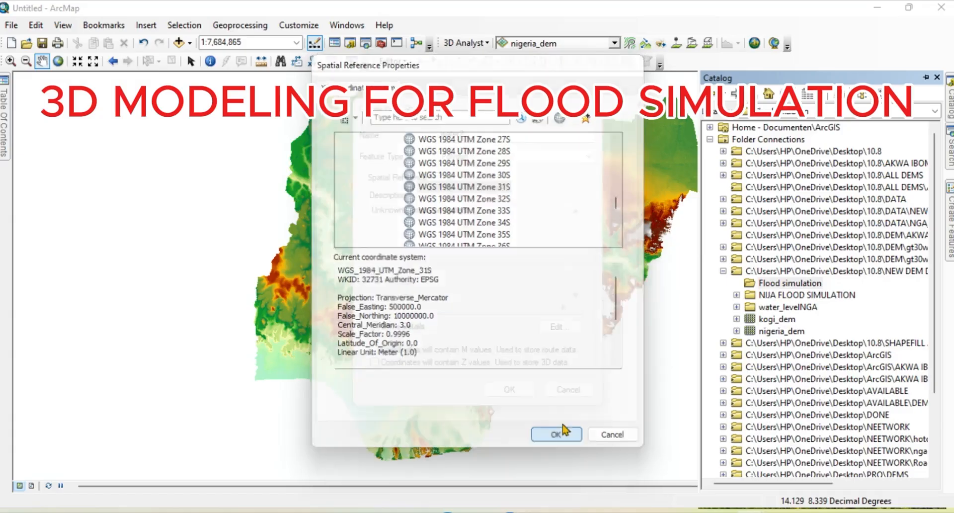
pyautogui.click(500, 393)
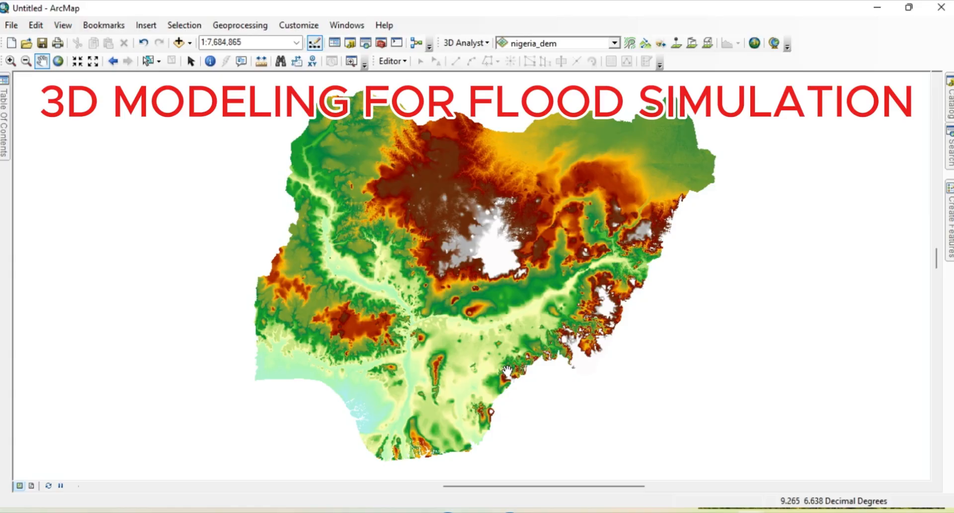
# Step: Start an editing session on the water2 layer, continuing despite the spatial reference mismatch
pyautogui.moveTo(5, 130)
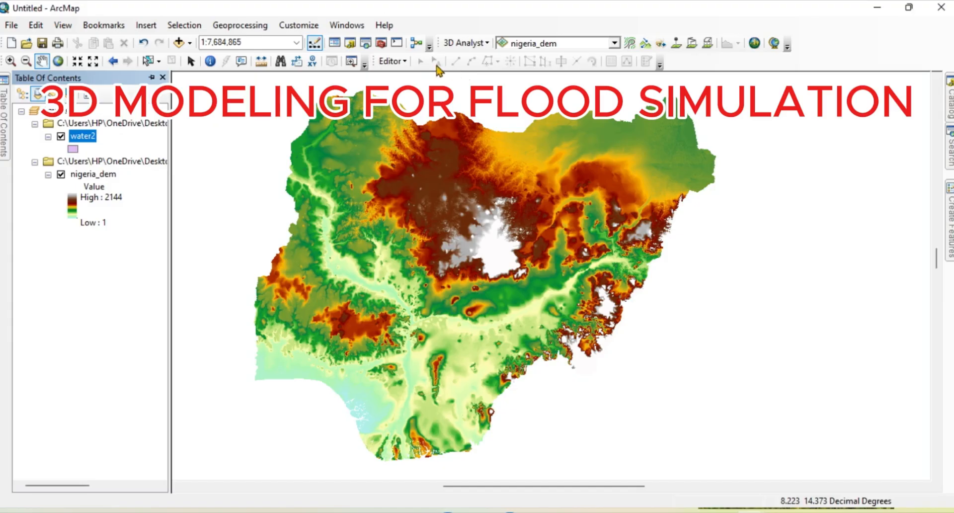
pyautogui.click(391, 60)
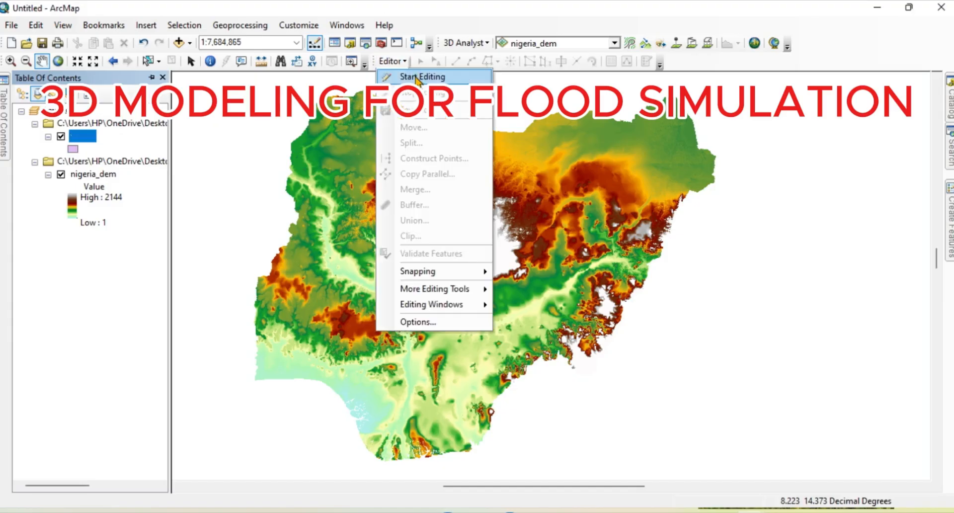
pyautogui.click(416, 78)
pyautogui.click(362, 152)
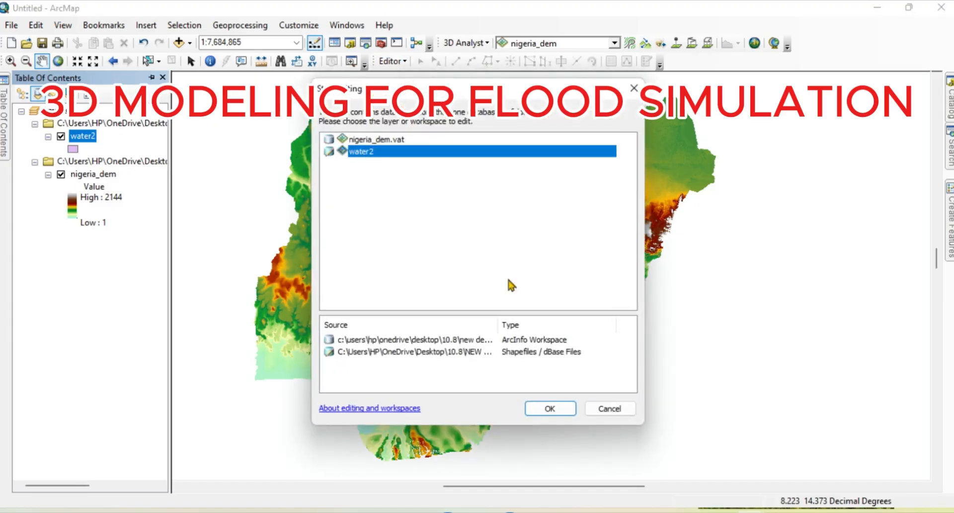
pyautogui.click(550, 408)
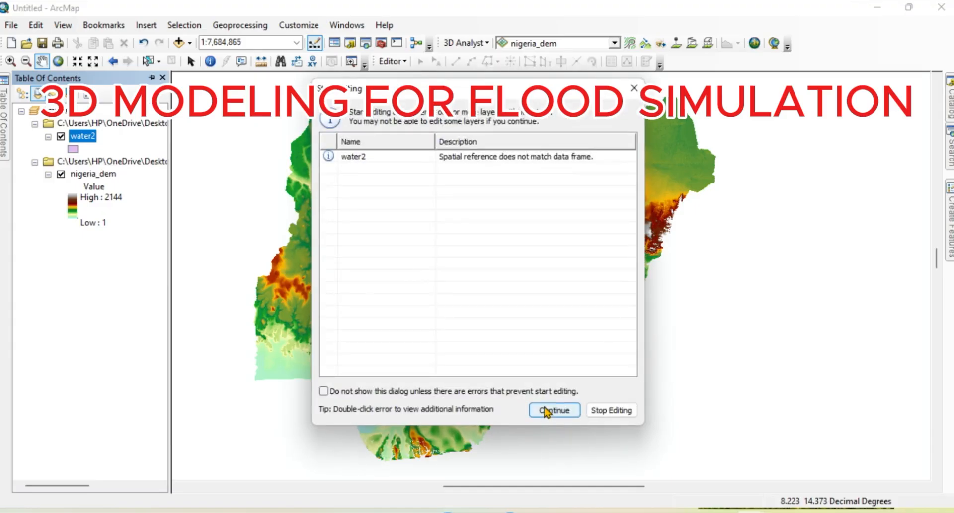
pyautogui.click(548, 410)
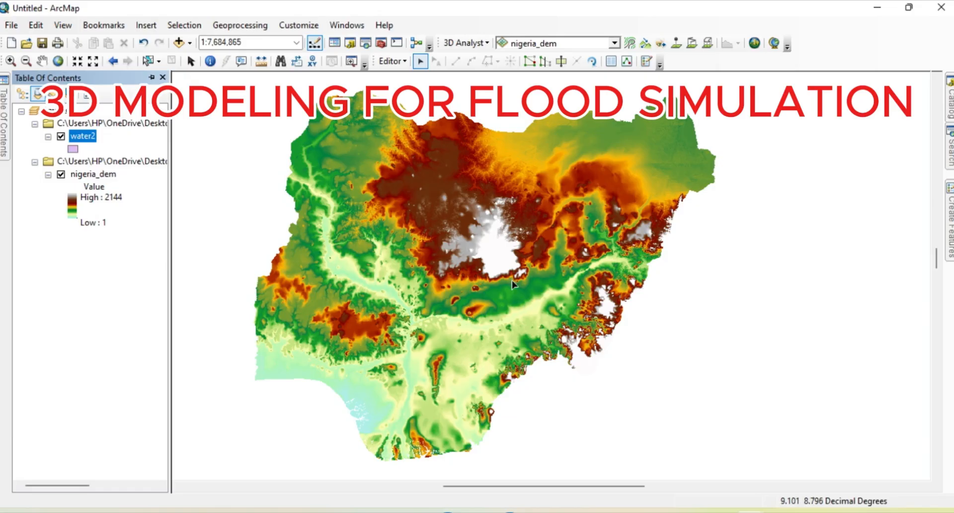
# Step: Open the Create Features window to access the water2 feature template
pyautogui.moveTo(951, 162)
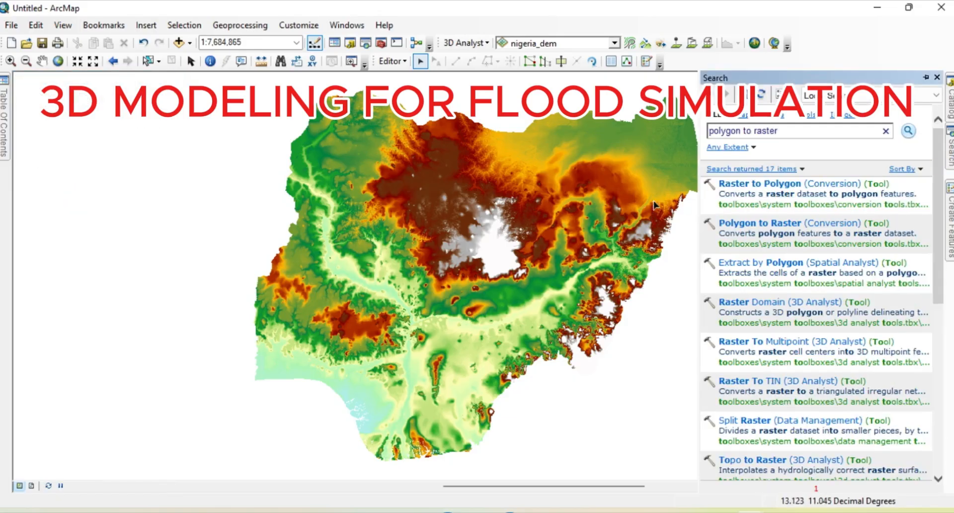
pyautogui.click(392, 60)
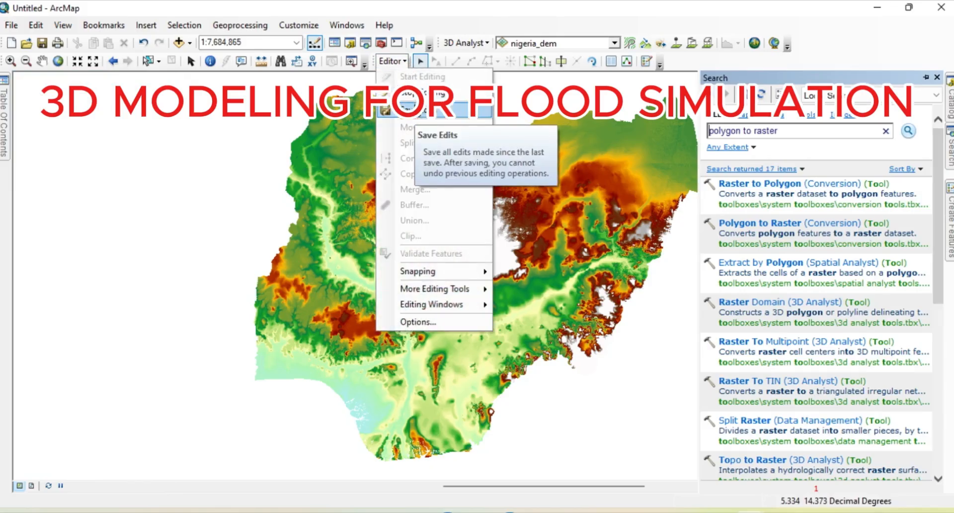
pyautogui.moveTo(429, 290)
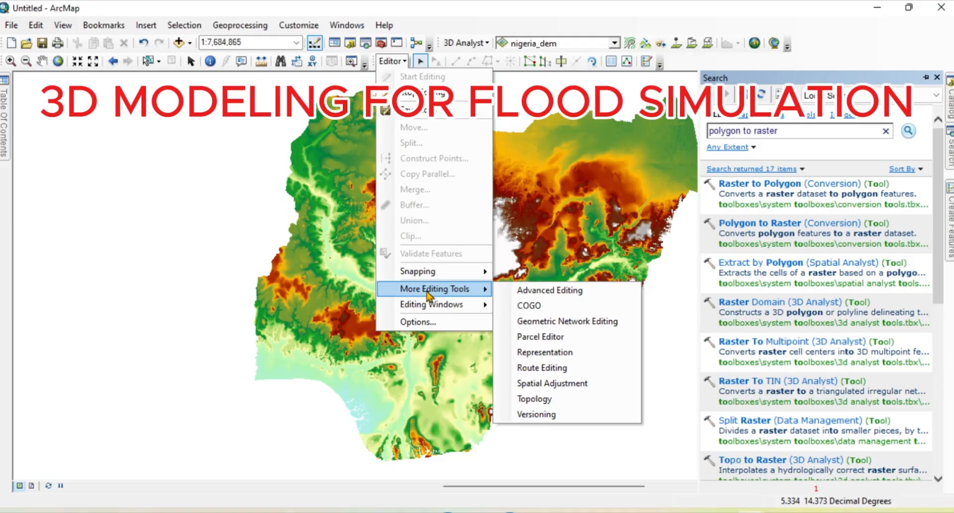
pyautogui.click(539, 306)
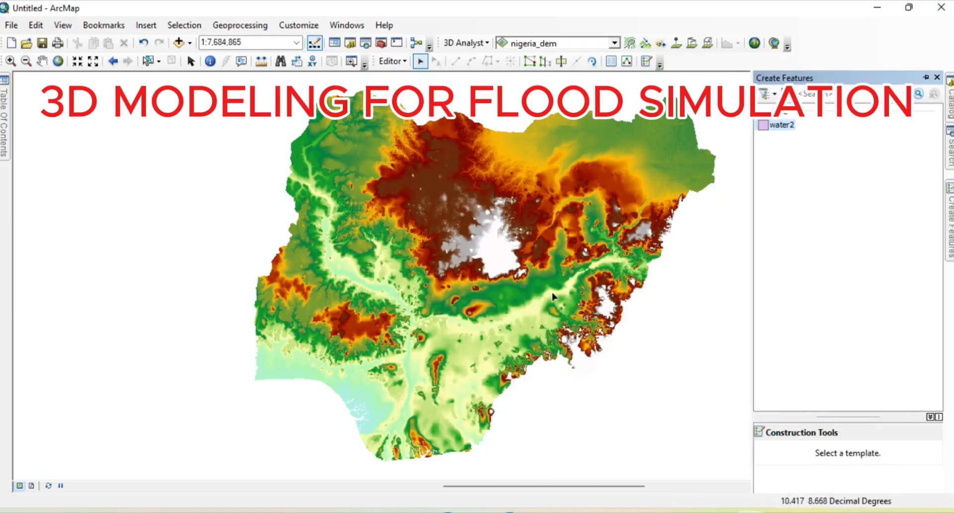
# Step: Draw a four-cornered water2 polygon that encloses the whole nigeria_dem raster
pyautogui.click(778, 125)
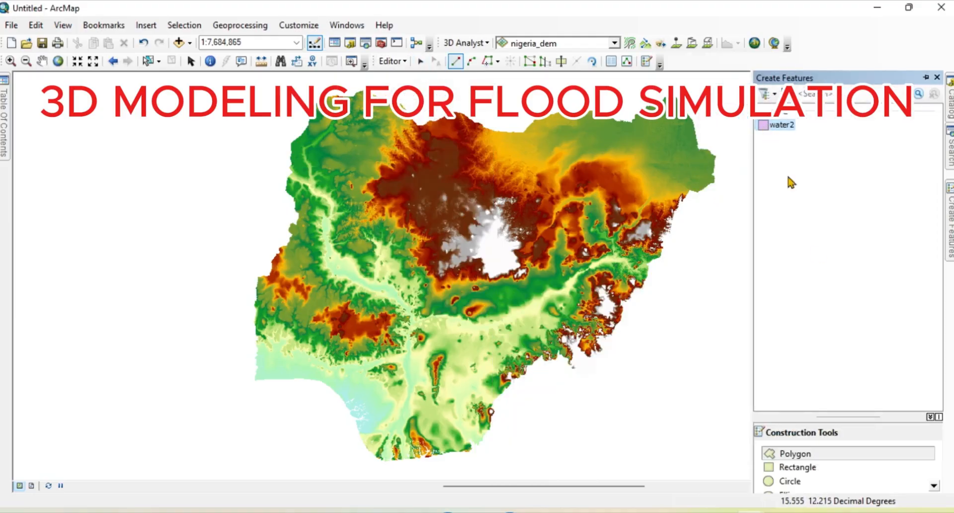
pyautogui.click(787, 455)
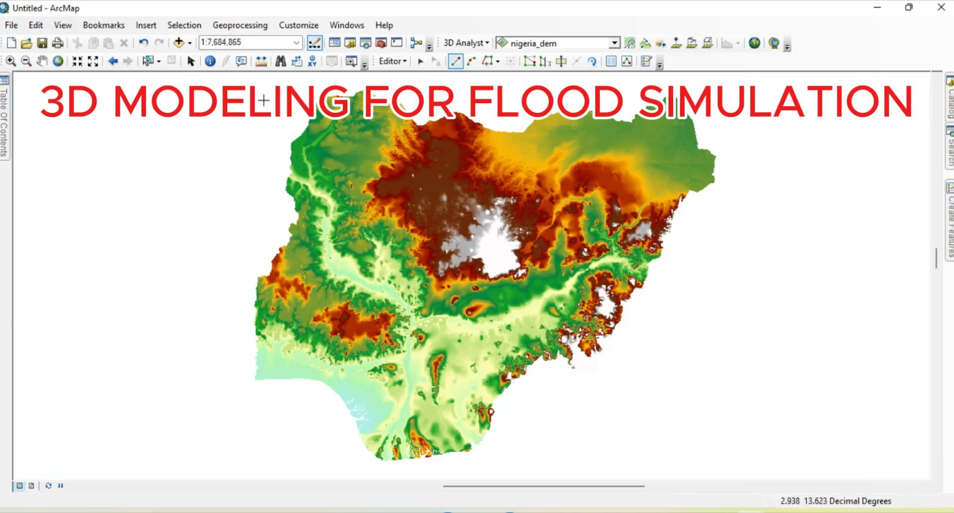
pyautogui.click(237, 83)
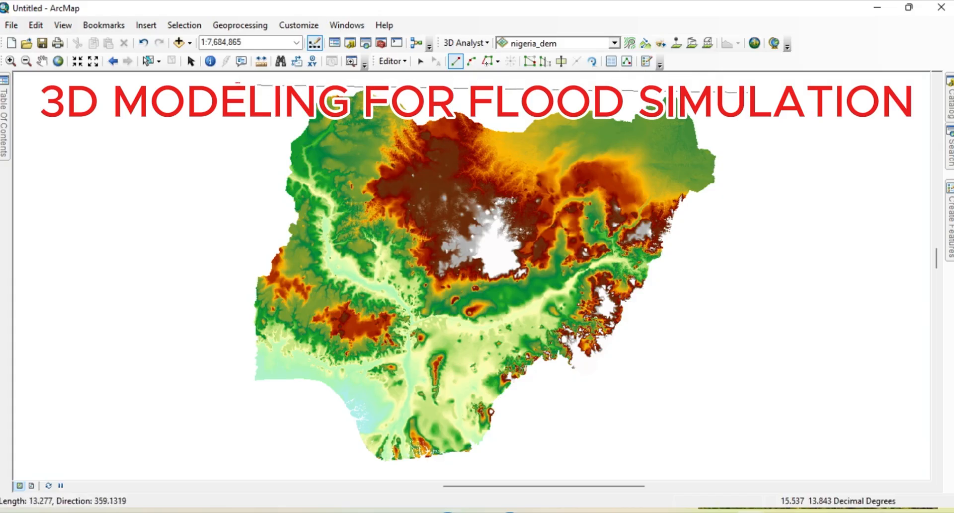
pyautogui.click(748, 92)
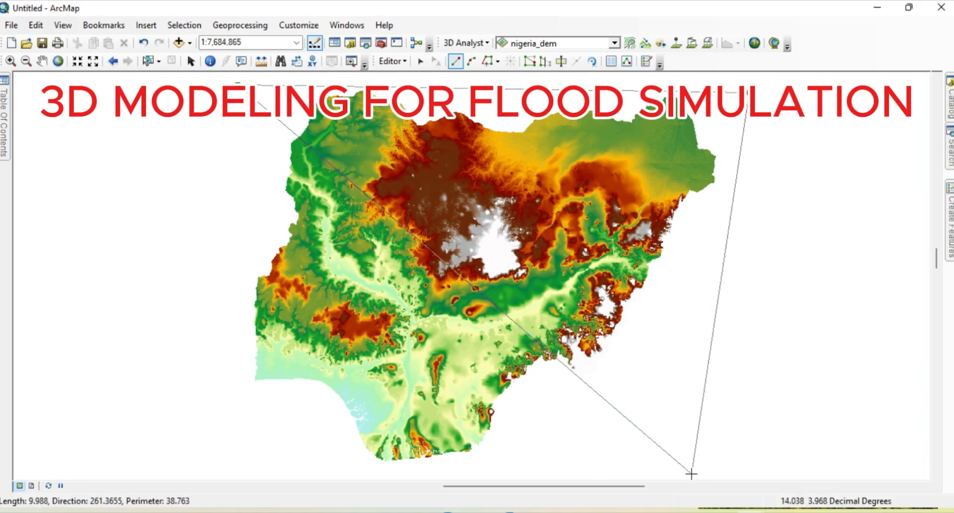
pyautogui.click(691, 475)
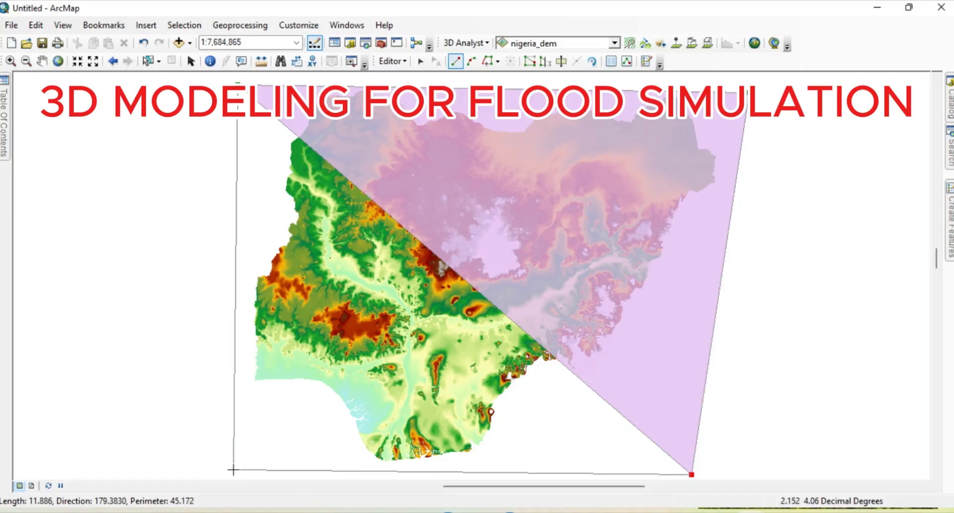
pyautogui.doubleClick(233, 470)
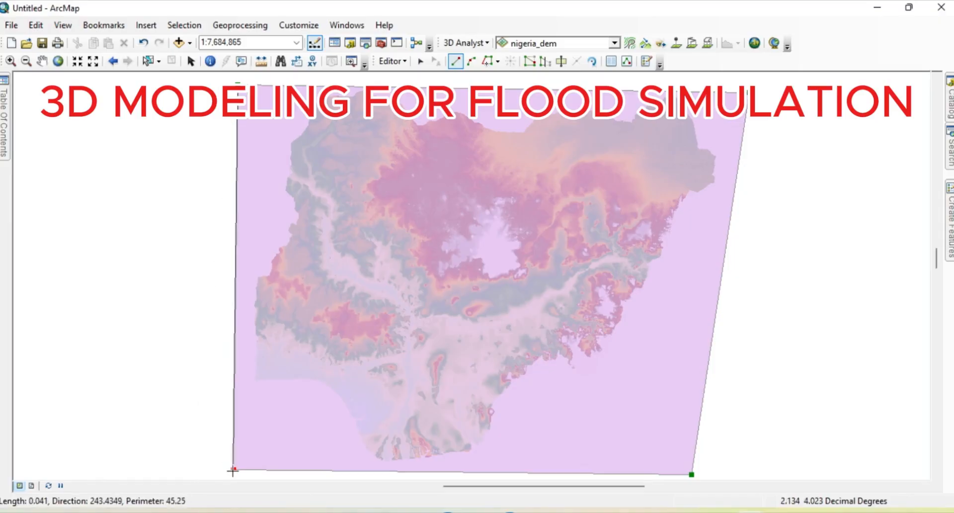
pyautogui.click(233, 471)
pyautogui.doubleClick(232, 471)
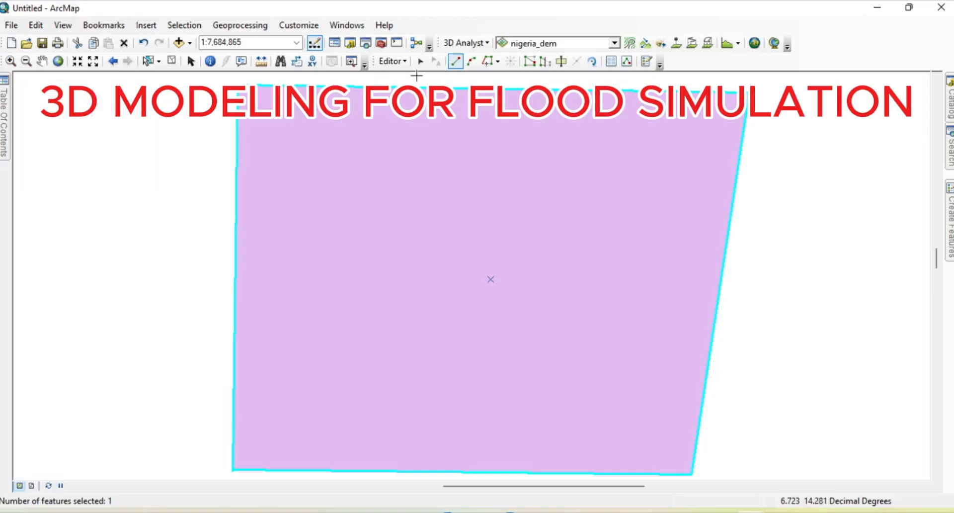
# Step: Save the edits to the water2 polygon and stop the editing session
pyautogui.click(405, 62)
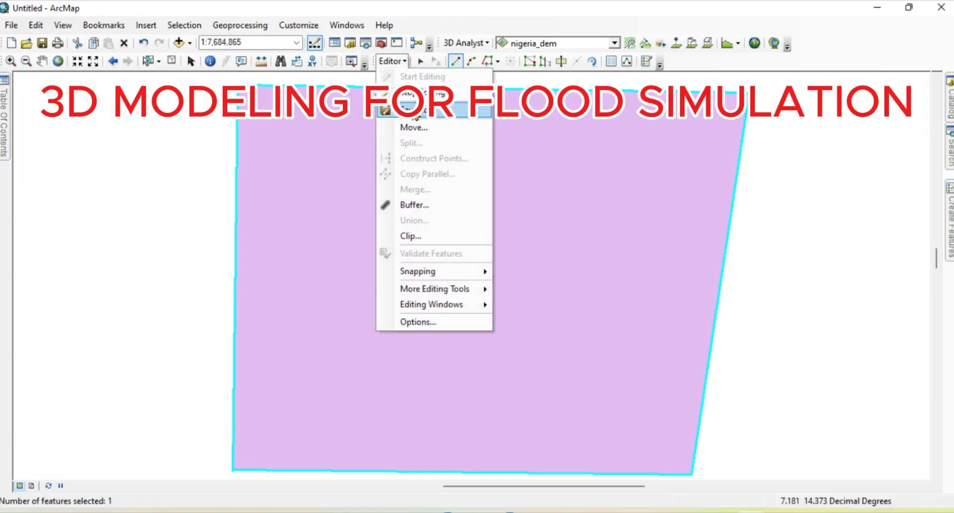
pyautogui.click(411, 108)
pyautogui.click(393, 61)
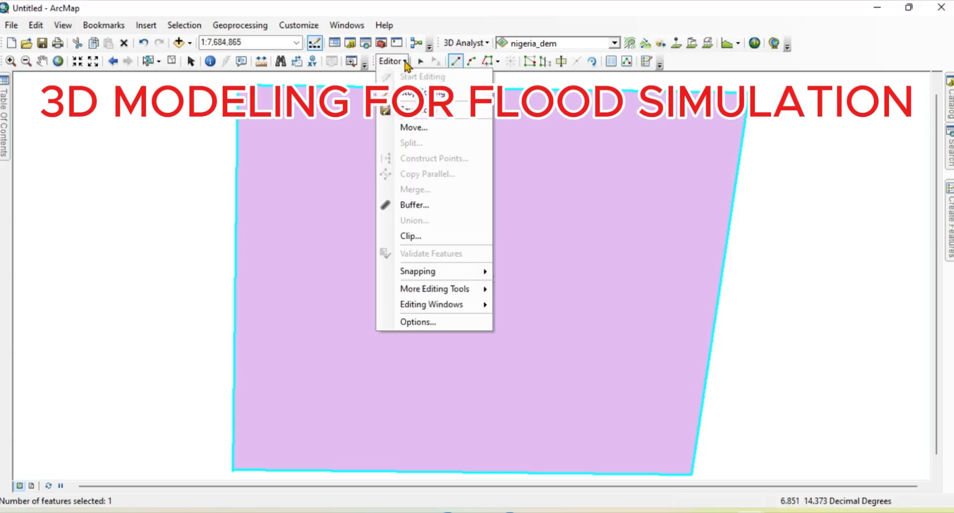
pyautogui.click(410, 94)
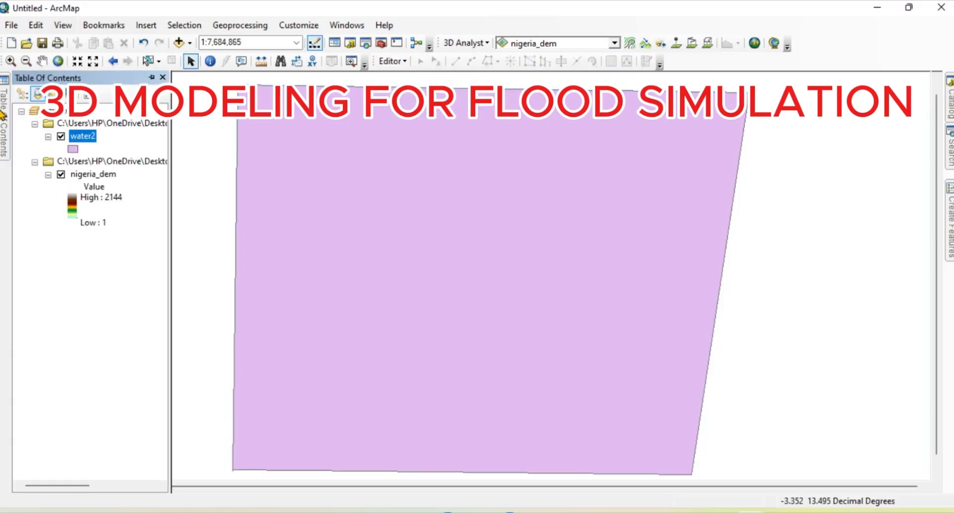
# Step: Add a Short Integer field named water20 to the water2 attribute table
pyautogui.rightClick(87, 134)
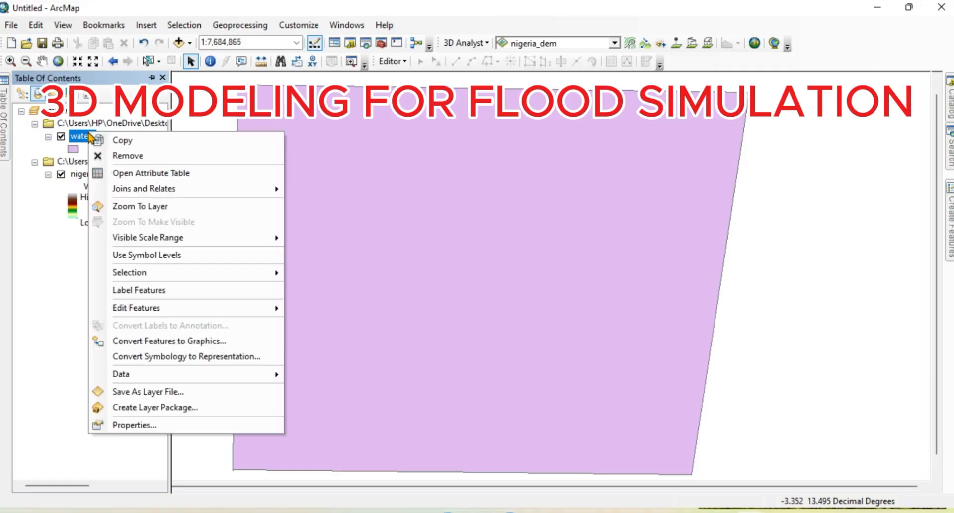
pyautogui.click(157, 182)
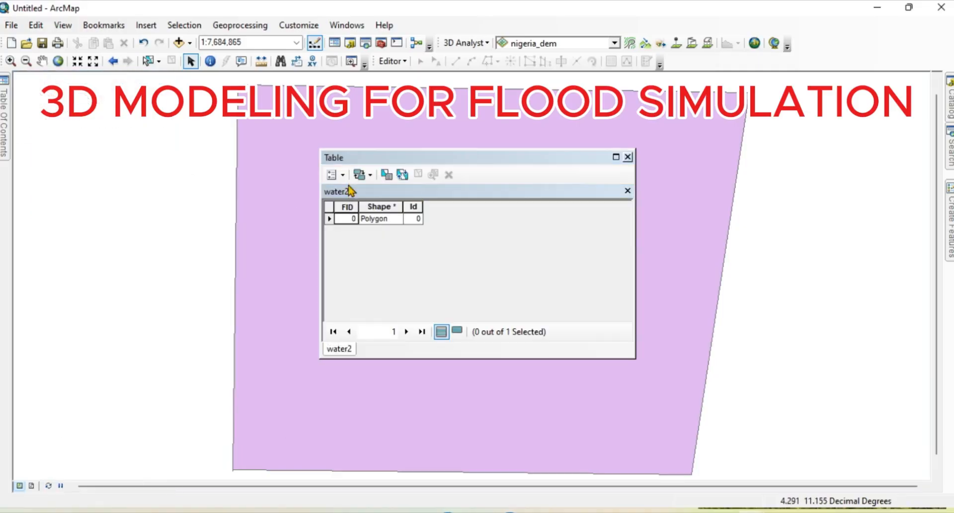
pyautogui.click(333, 175)
pyautogui.click(368, 266)
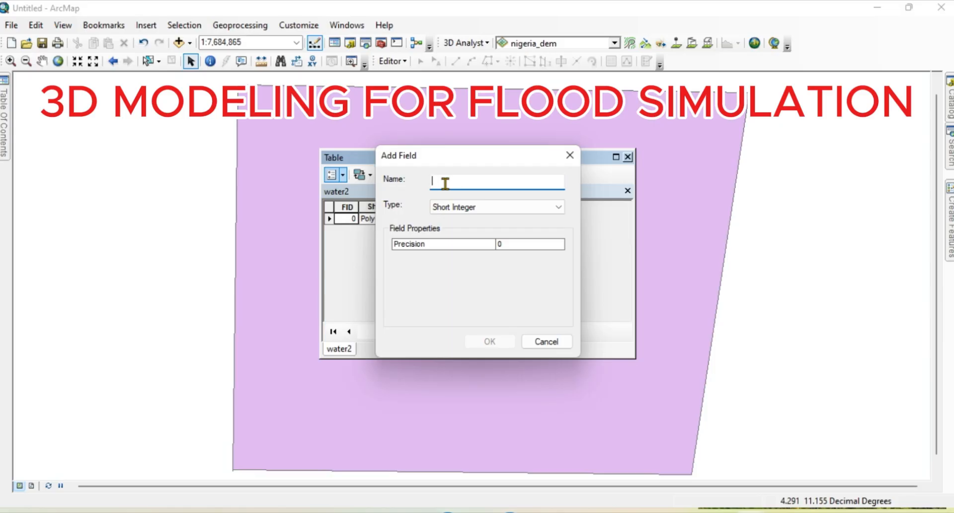
pyautogui.write('water20')
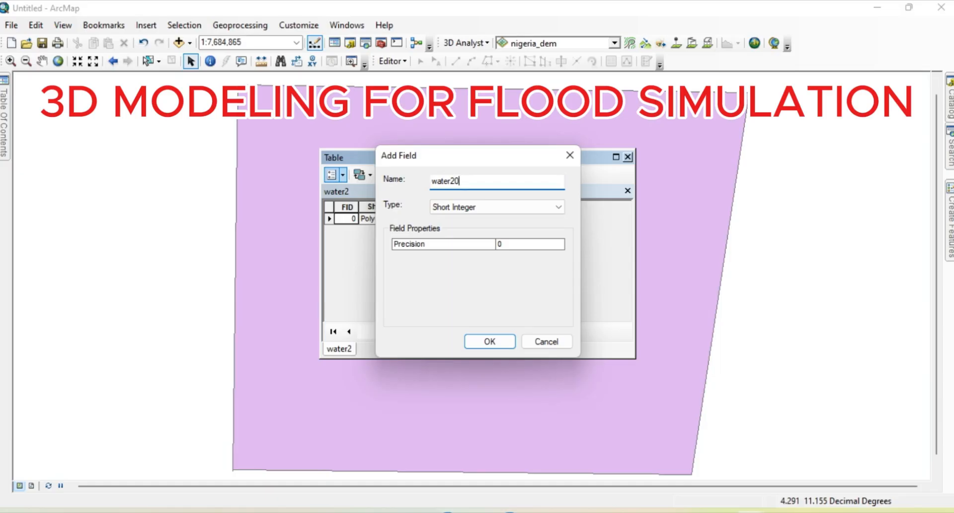
pyautogui.click(492, 342)
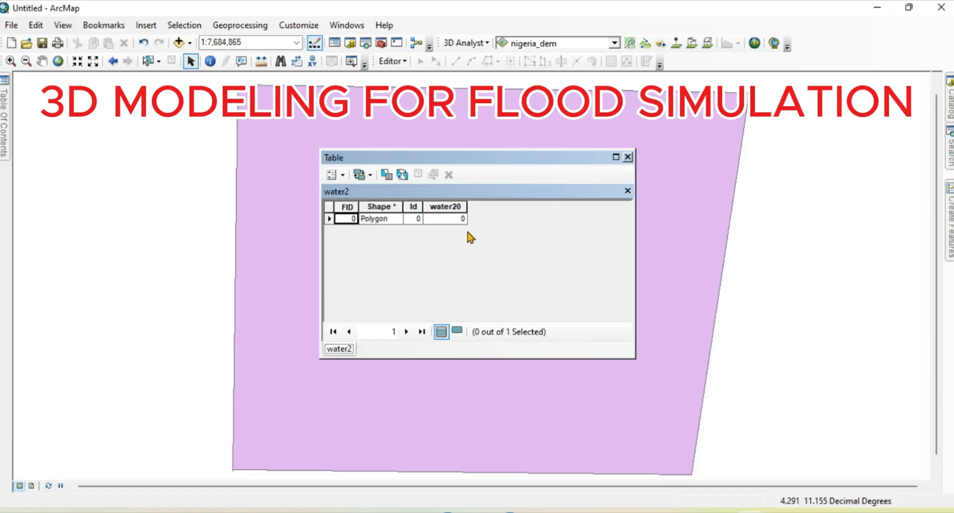
# Step: Start an editing session on the water2 layer with its attribute table open
pyautogui.click(461, 219)
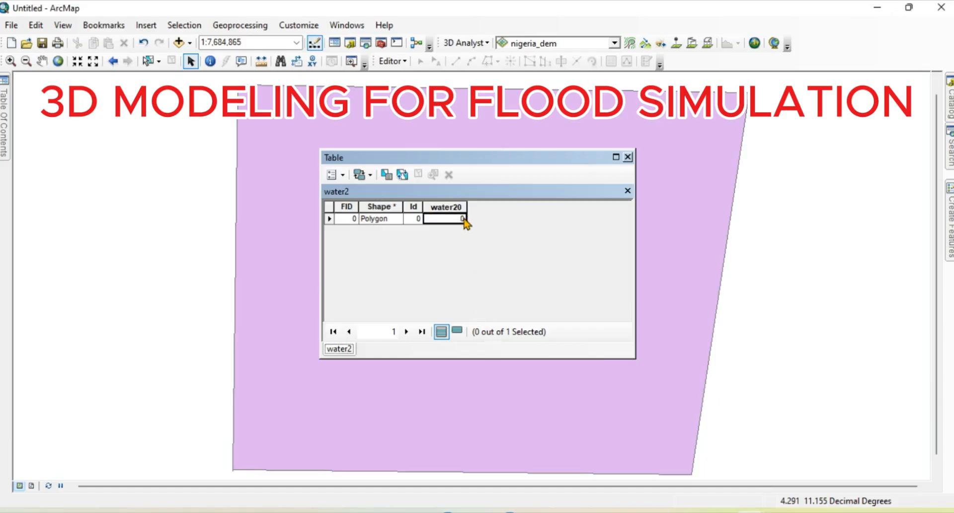
pyautogui.click(405, 61)
pyautogui.click(413, 77)
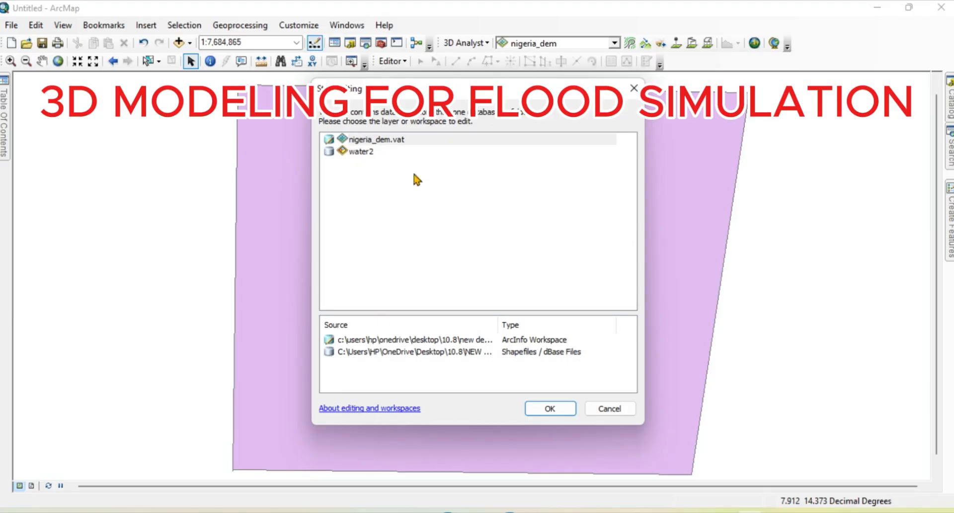
pyautogui.click(361, 153)
pyautogui.click(550, 408)
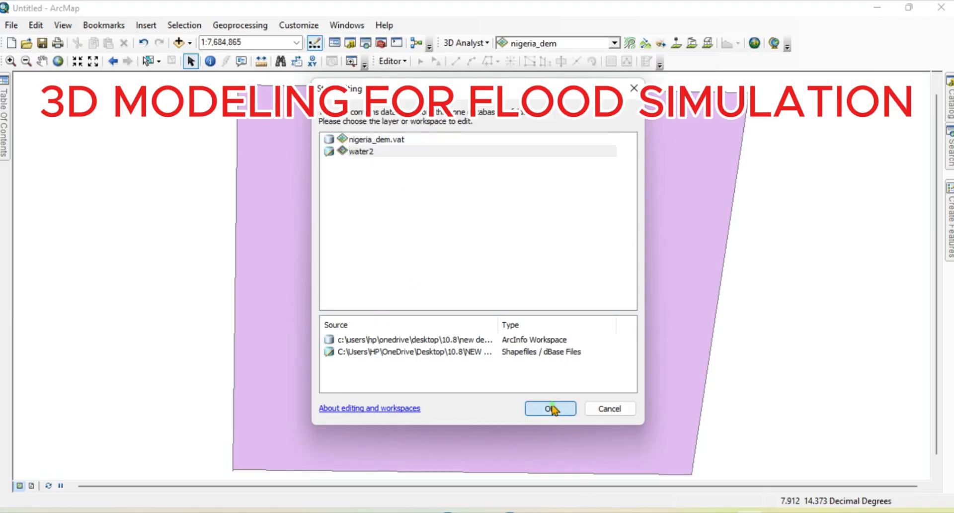
pyautogui.click(554, 410)
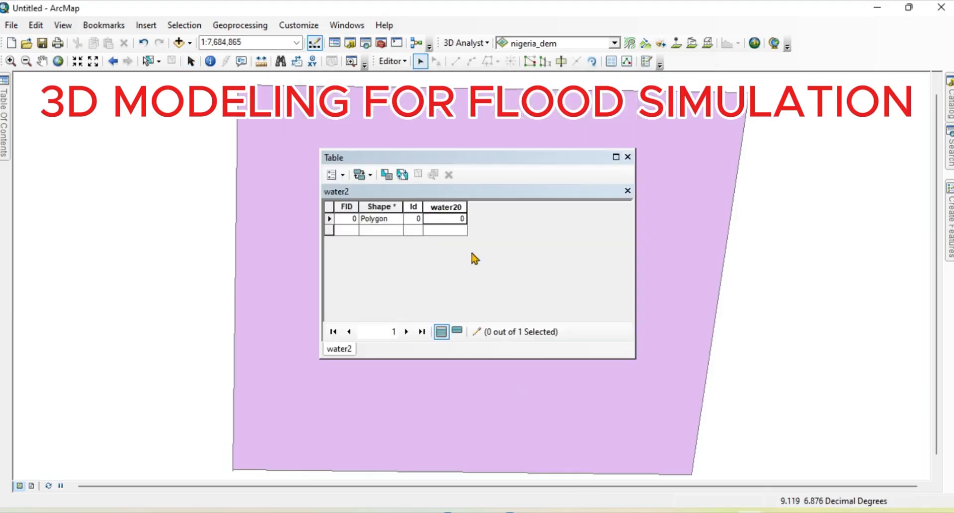
# Step: Set the polygon's water20 value to 1, matching the lowest elevation of nigeria_dem
pyautogui.click(462, 220)
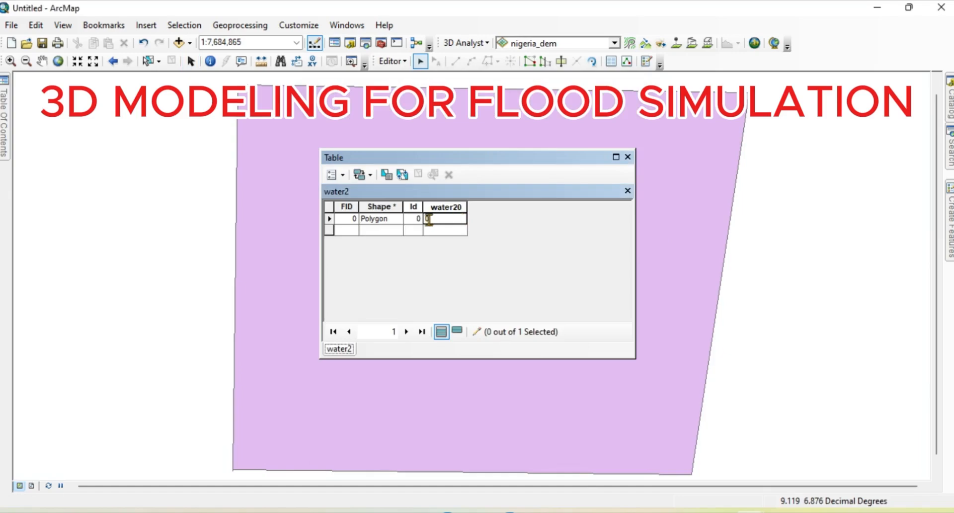
pyautogui.click(4, 144)
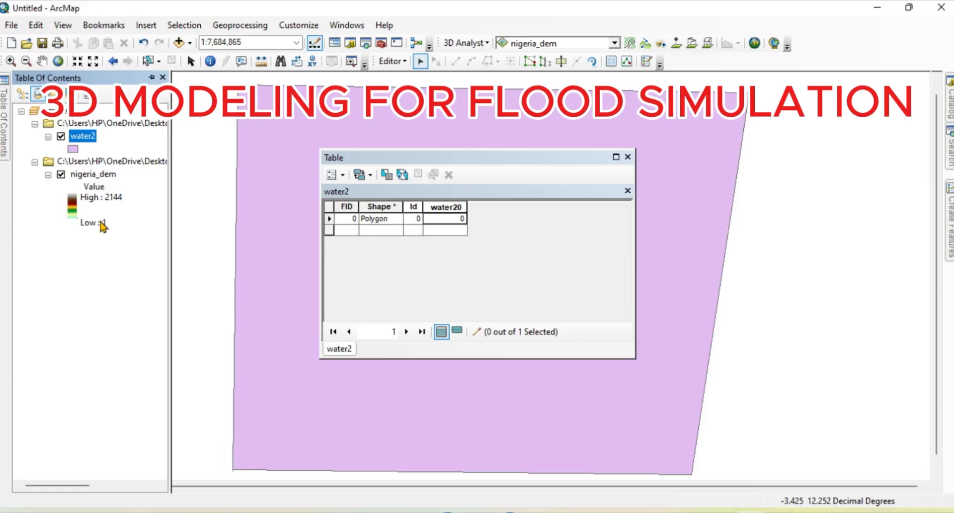
pyautogui.click(462, 220)
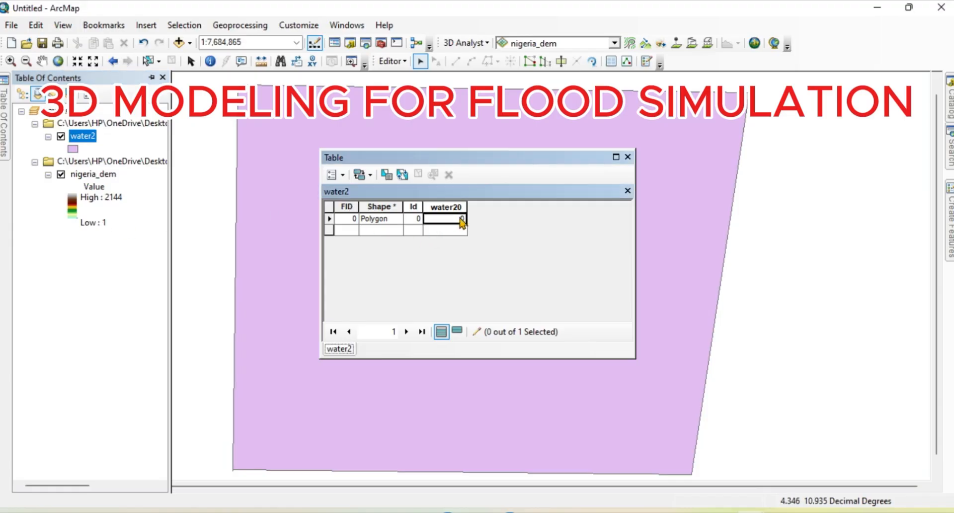
pyautogui.click(464, 219)
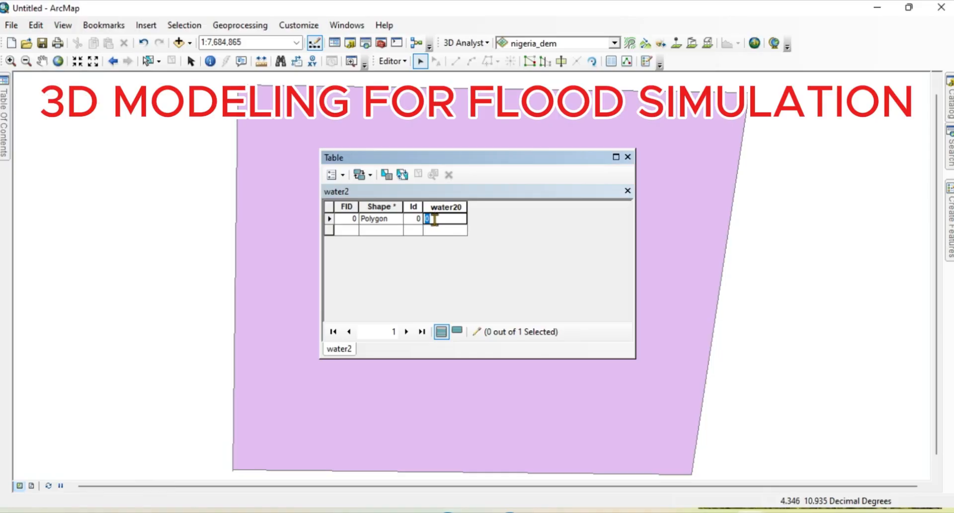
pyautogui.click(435, 220)
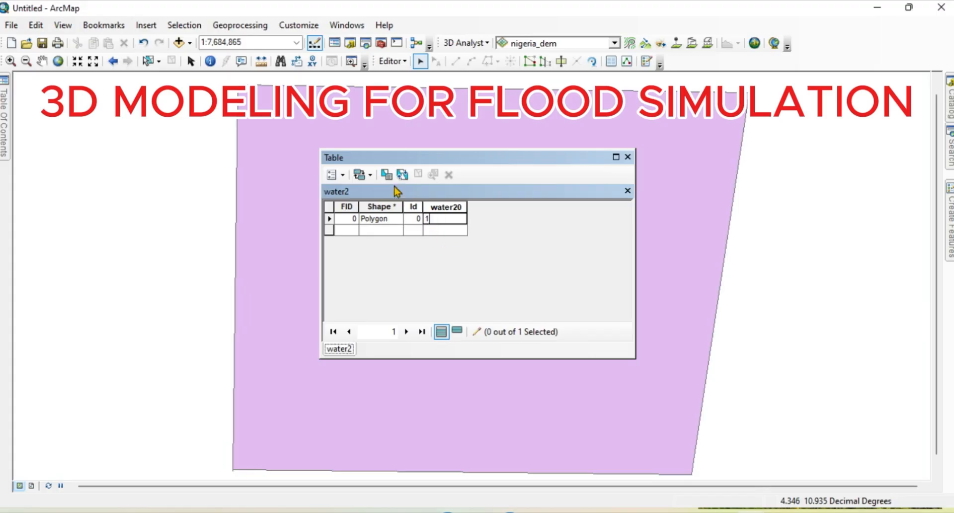
# Step: Stop the editing session on water2 and close its attribute table
pyautogui.click(404, 61)
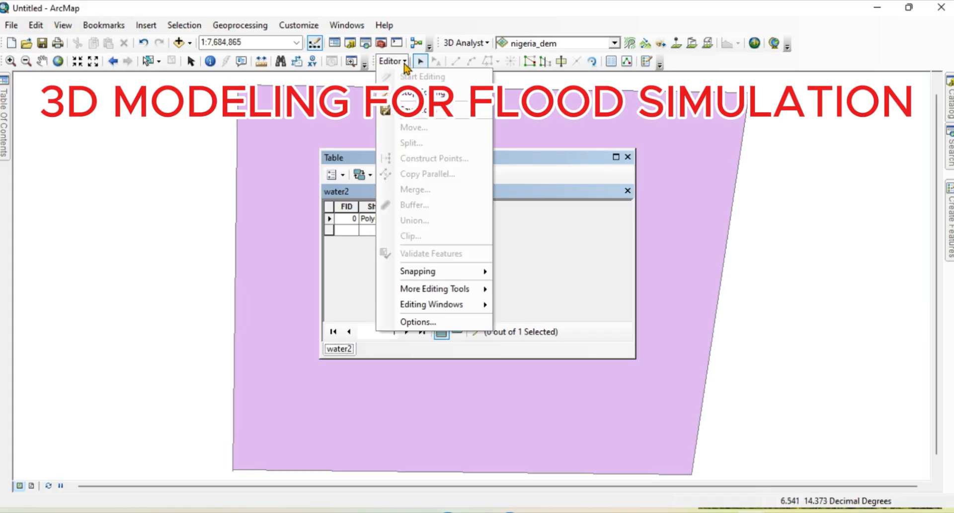
pyautogui.click(405, 94)
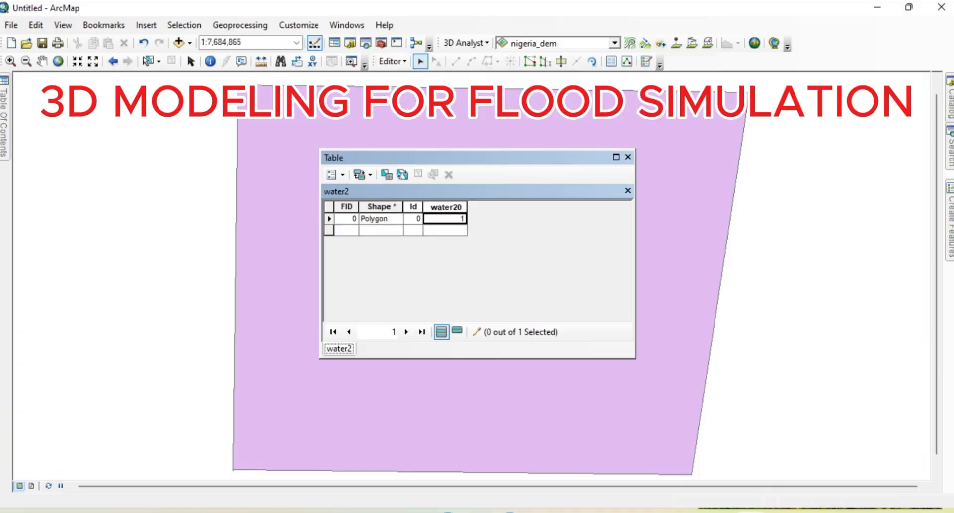
pyautogui.click(401, 61)
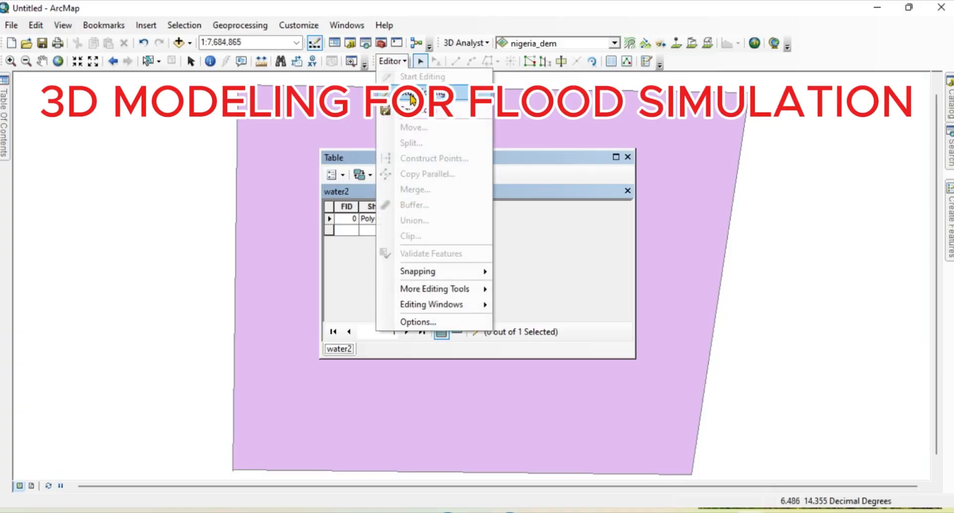
pyautogui.click(410, 96)
pyautogui.click(627, 156)
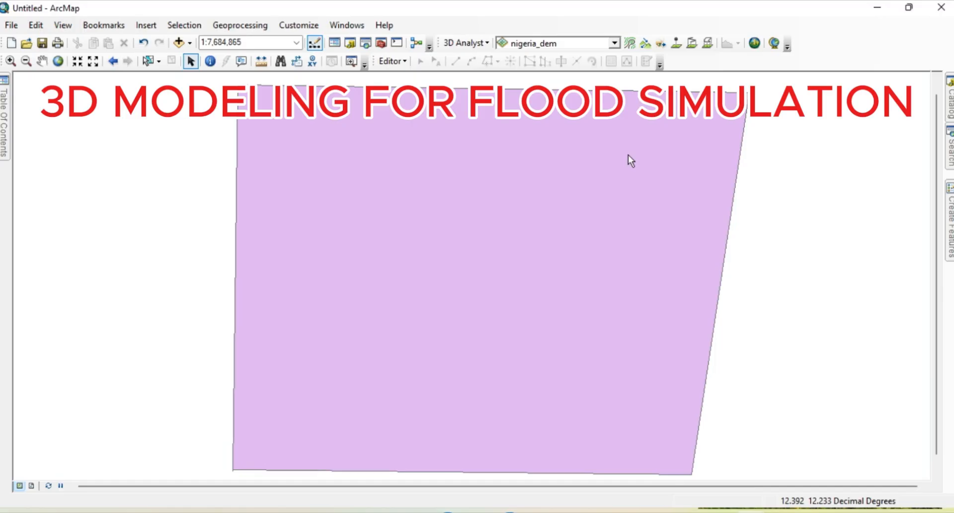
# Step: Open the Polygon to Raster conversion tool with water2 as the input features and water20 as the value field
pyautogui.moveTo(4, 115)
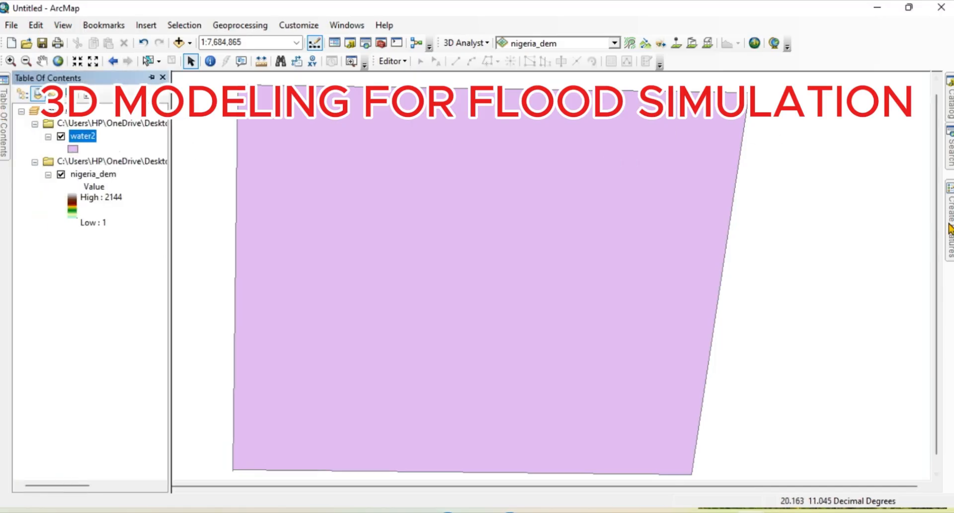
pyautogui.moveTo(950, 149)
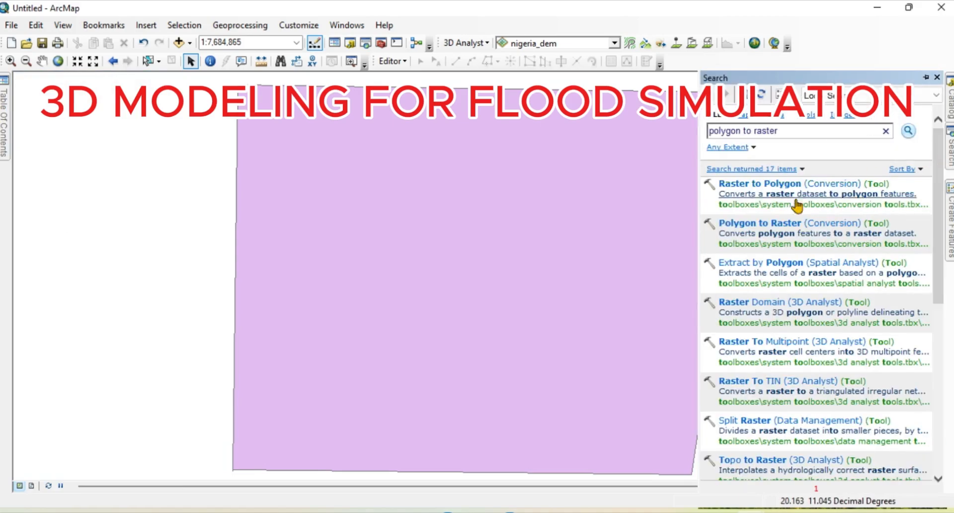
pyautogui.click(759, 223)
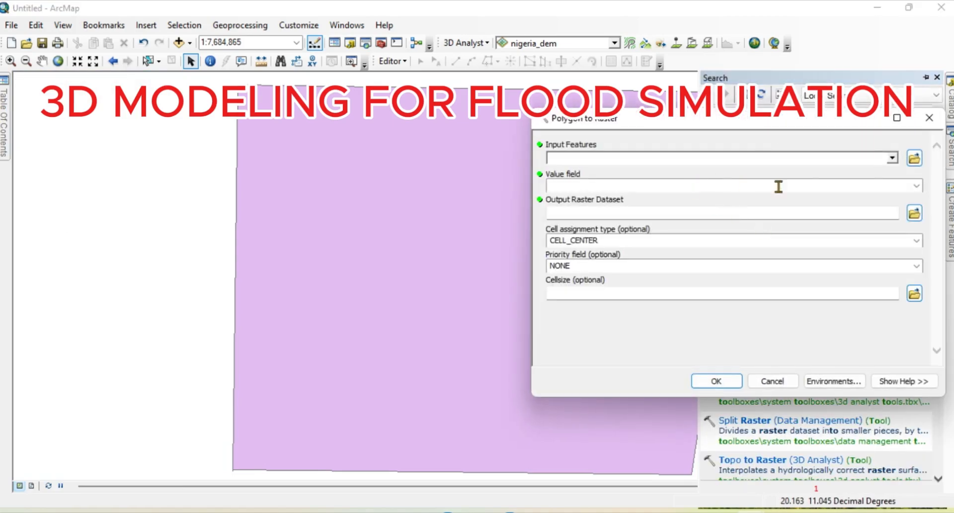
pyautogui.click(893, 158)
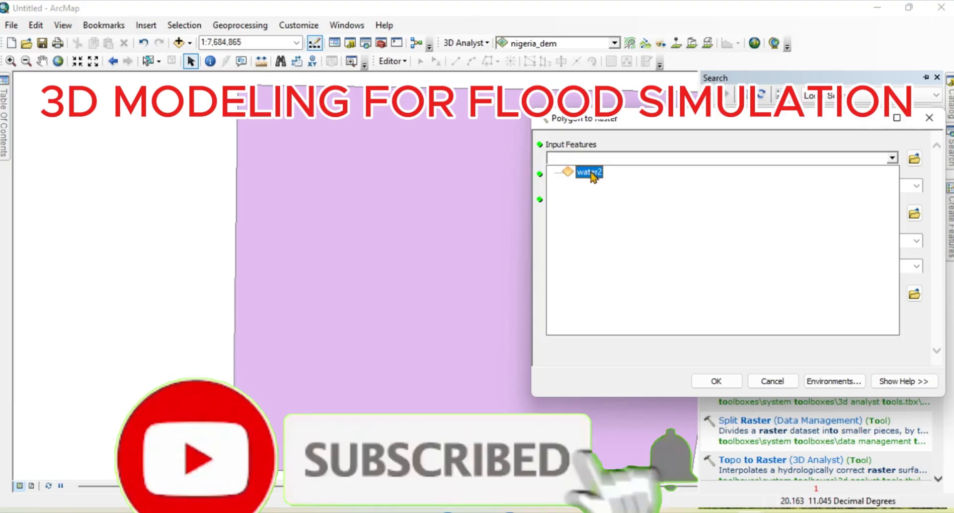
pyautogui.click(590, 172)
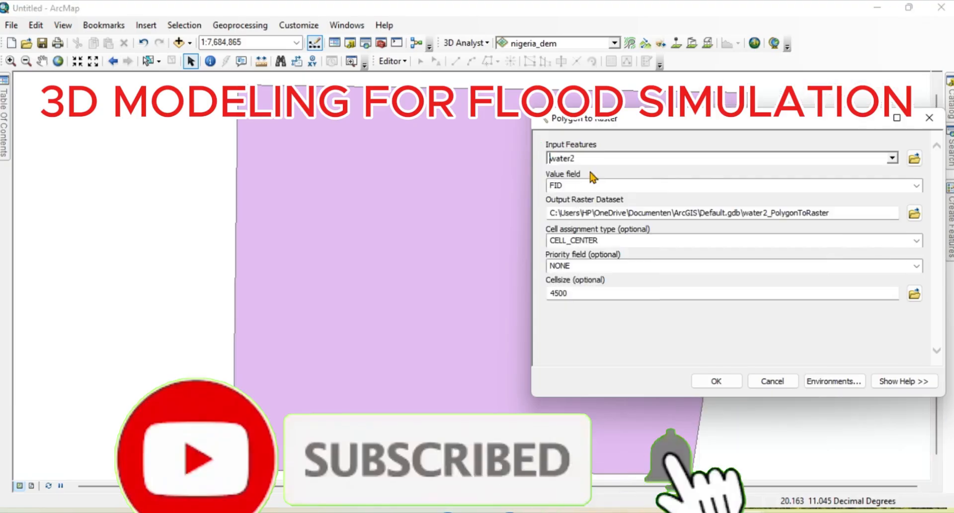
pyautogui.click(917, 187)
pyautogui.click(579, 215)
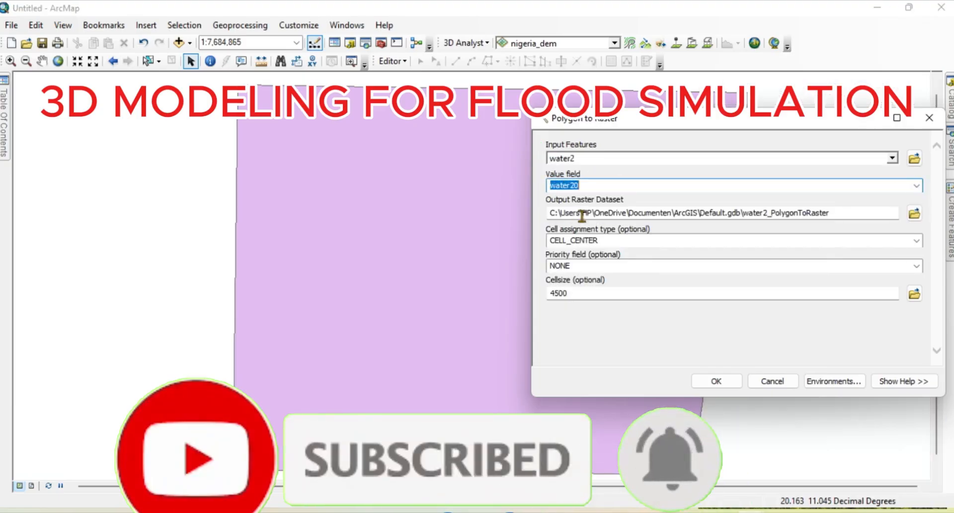
# Step: Browse the output raster location to the Flood simulation folder inside Desktop\10.8\NEW DEM DATA
pyautogui.click(915, 213)
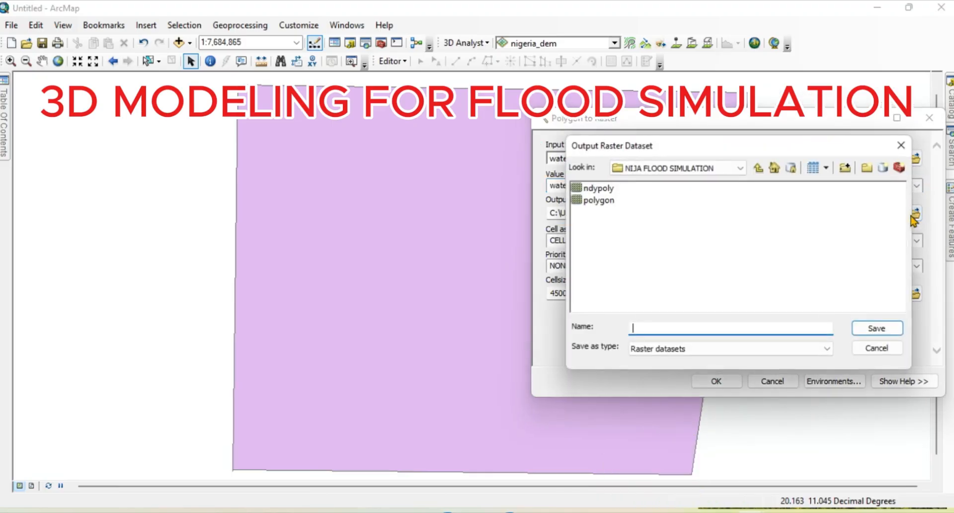
pyautogui.click(740, 169)
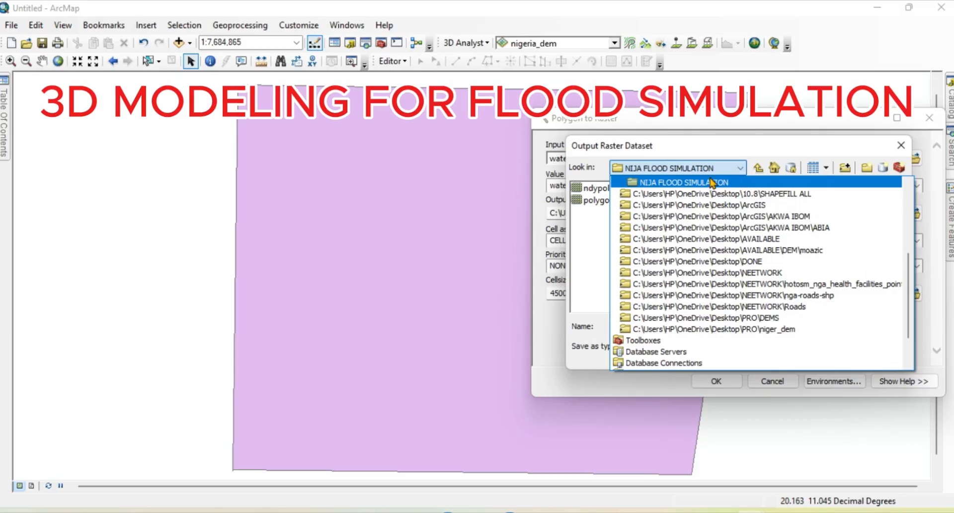
pyautogui.click(618, 170)
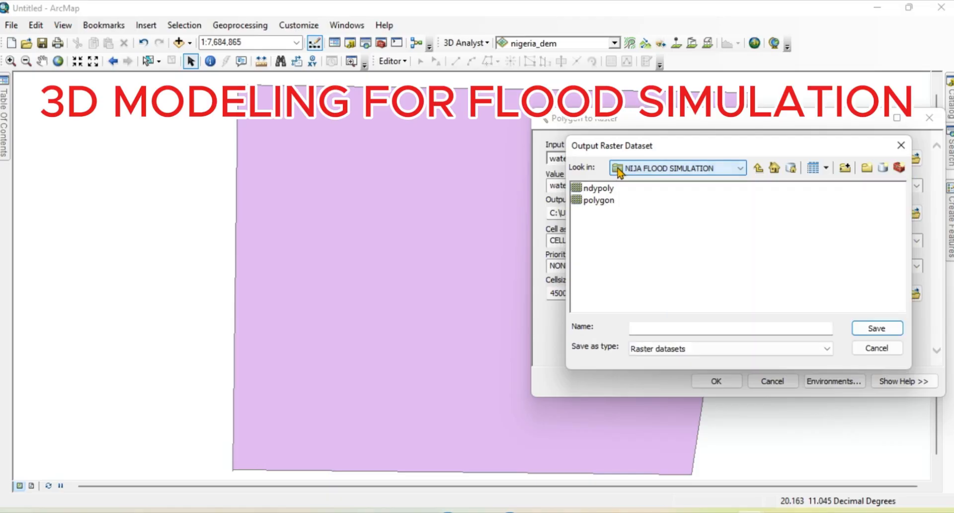
pyautogui.click(618, 170)
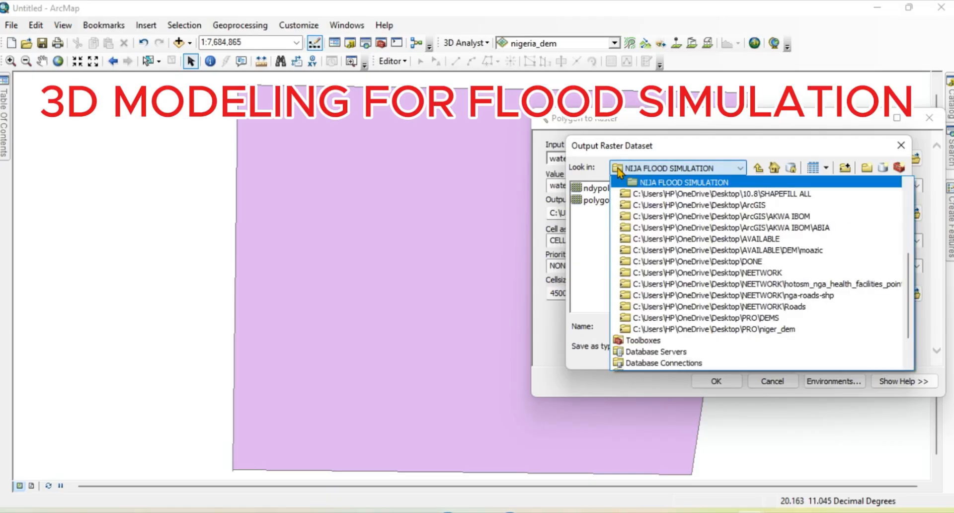
pyautogui.click(620, 194)
pyautogui.click(756, 263)
pyautogui.doubleClick(756, 263)
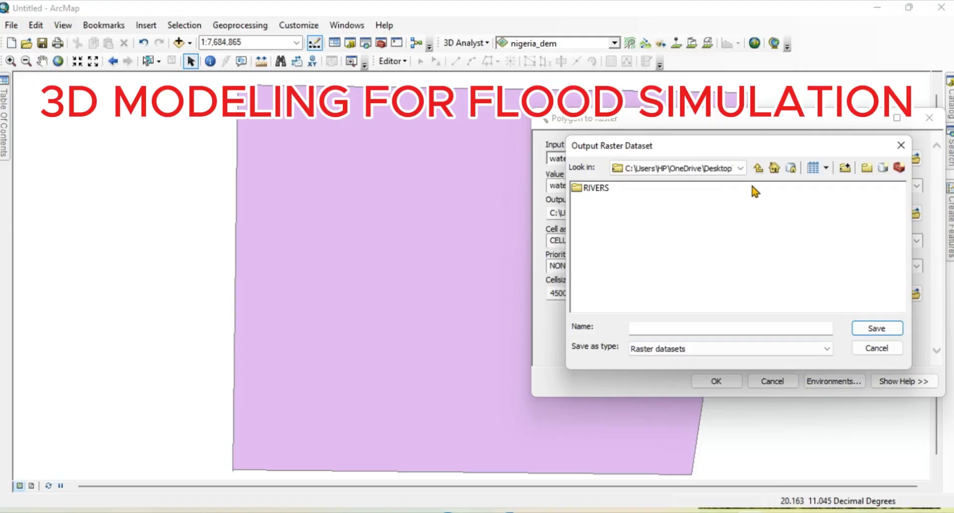
pyautogui.click(758, 167)
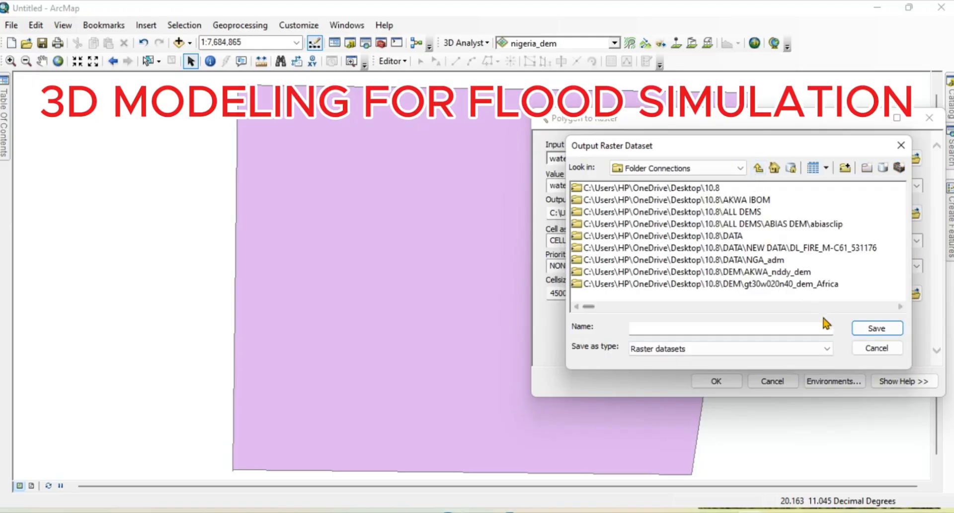
pyautogui.click(900, 307)
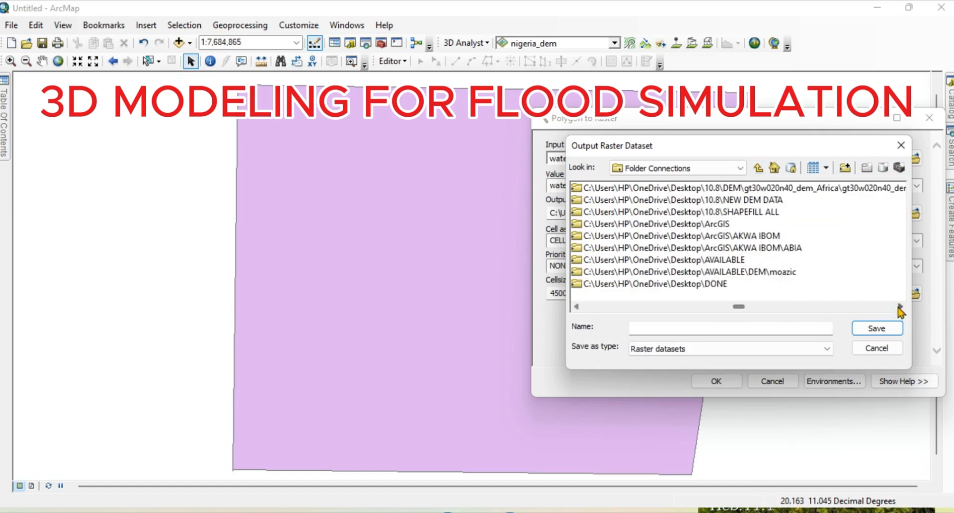
pyautogui.doubleClick(756, 196)
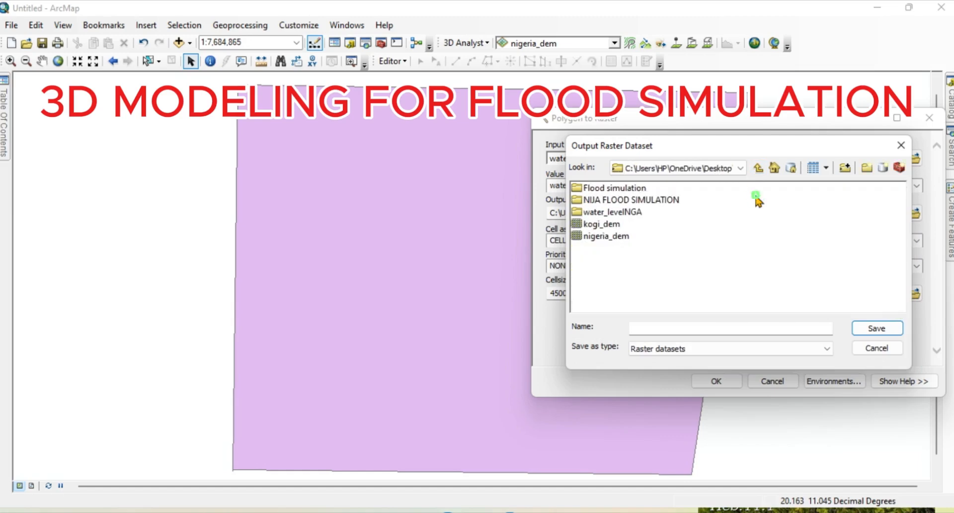
pyautogui.click(629, 190)
pyautogui.doubleClick(629, 190)
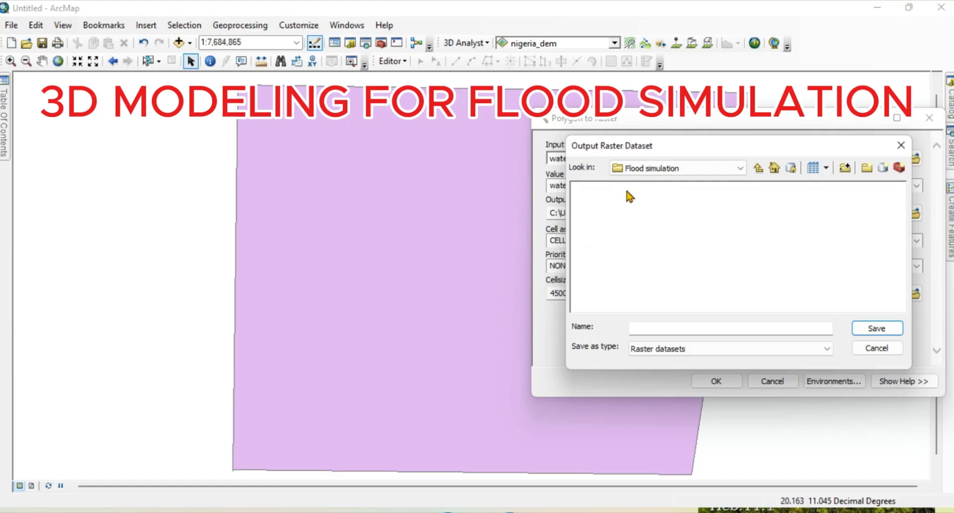
# Step: Name the output raster WATER2O, save it in the Flood simulation folder and run the polygon-to-raster conversion
pyautogui.click(642, 329)
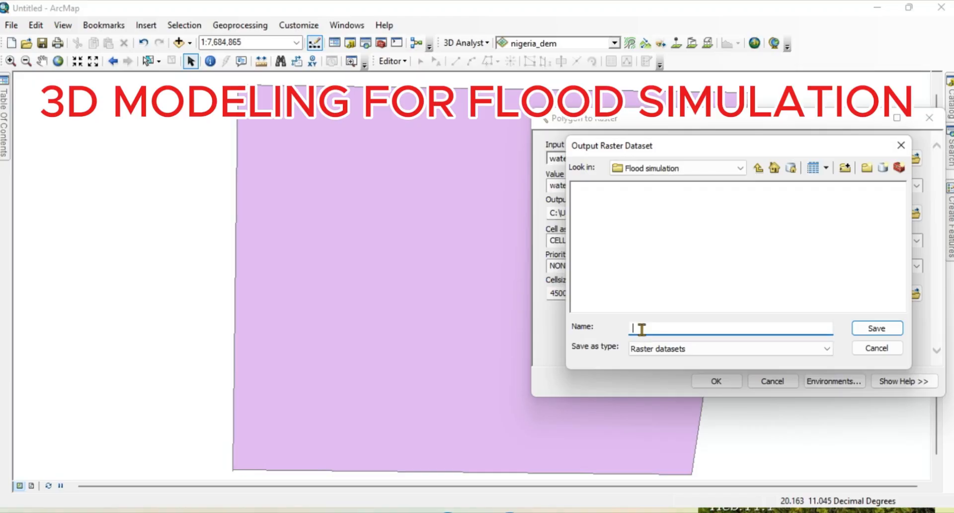
pyautogui.write('waw')
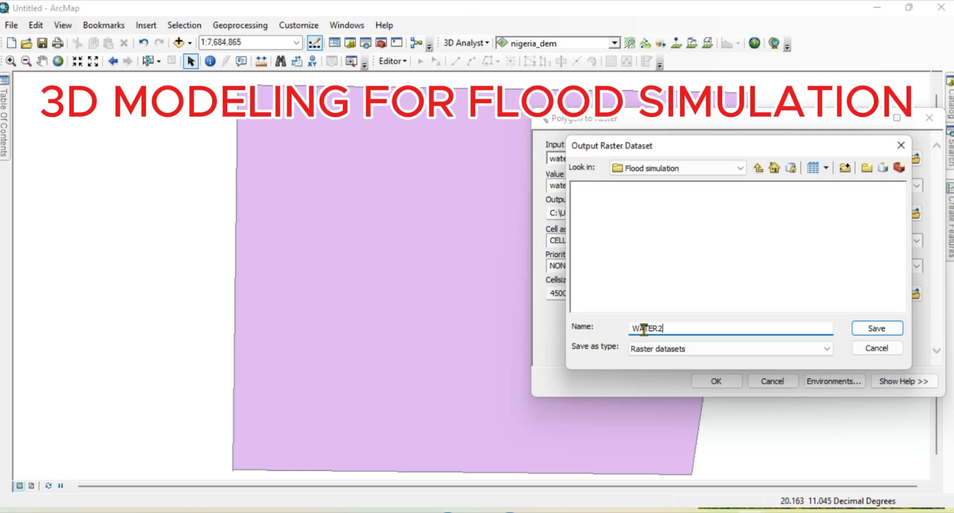
pyautogui.write('00')
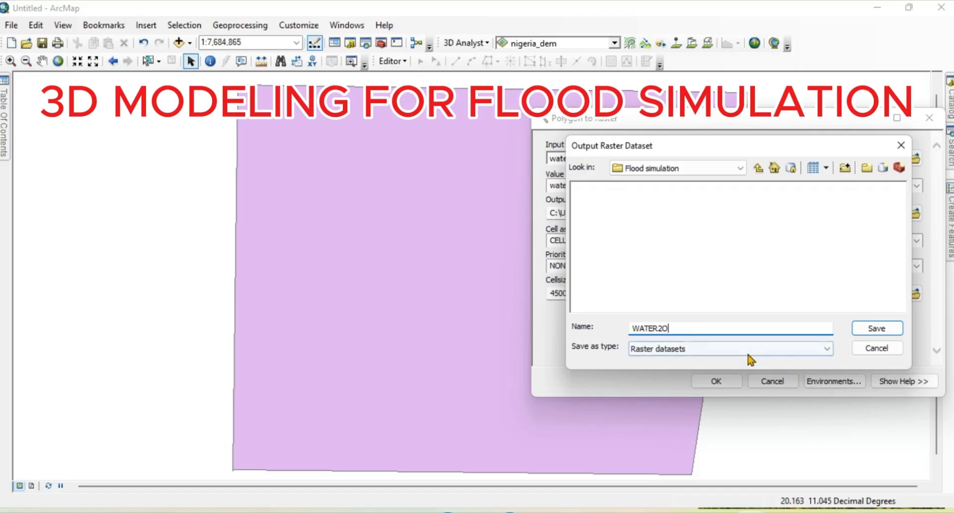
pyautogui.click(877, 328)
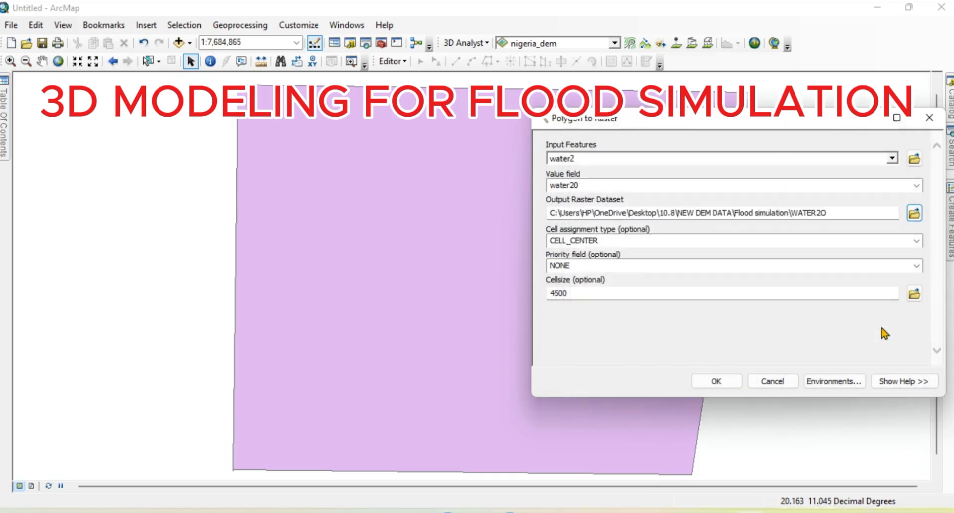
pyautogui.click(719, 380)
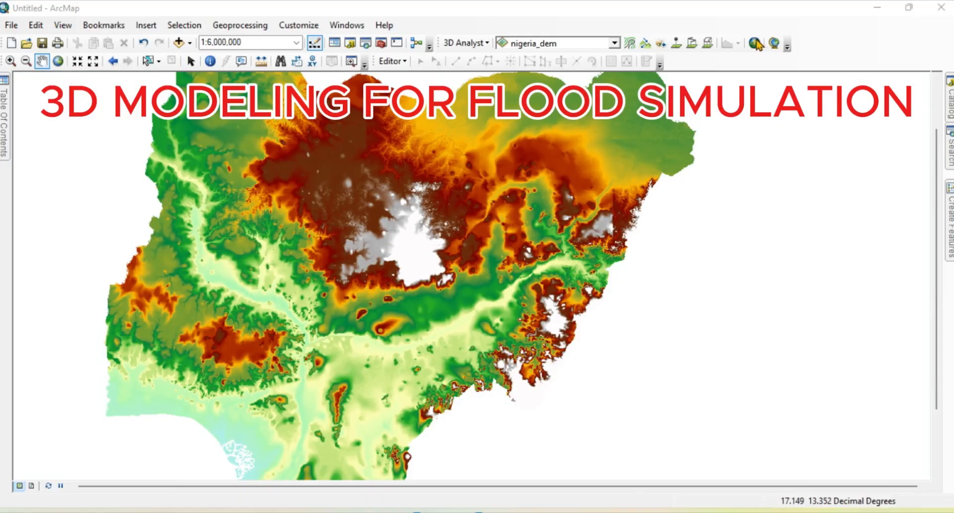
# Step: Switch to ArcScene with an empty scene and open its catalog
pyautogui.click(757, 43)
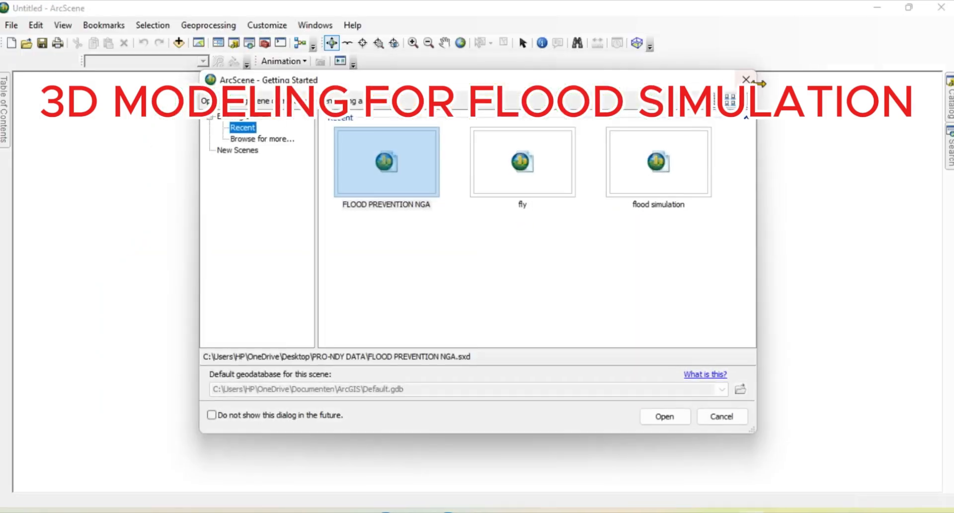
pyautogui.click(746, 79)
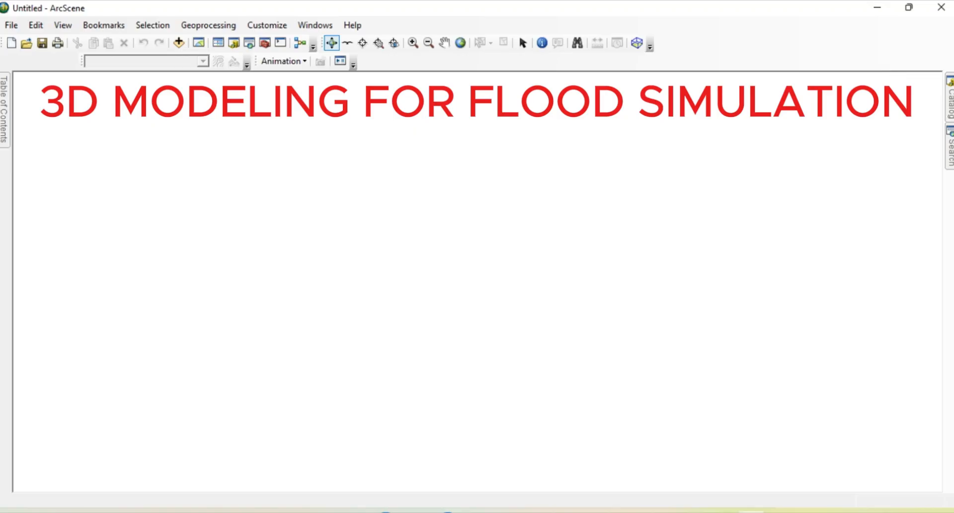
pyautogui.click(950, 111)
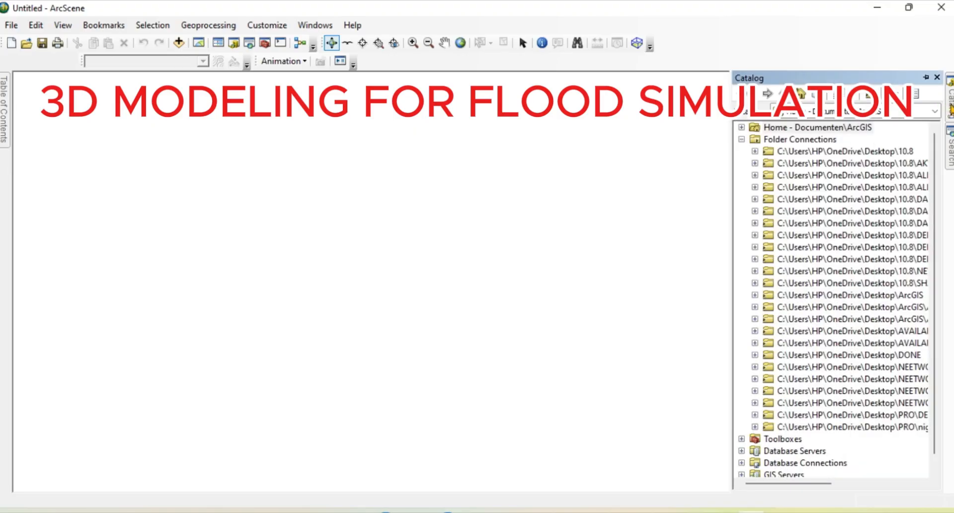
# Step: Add the water2o raster from the Flood simulation folder in NEW DEM DATA to the scene
pyautogui.click(755, 223)
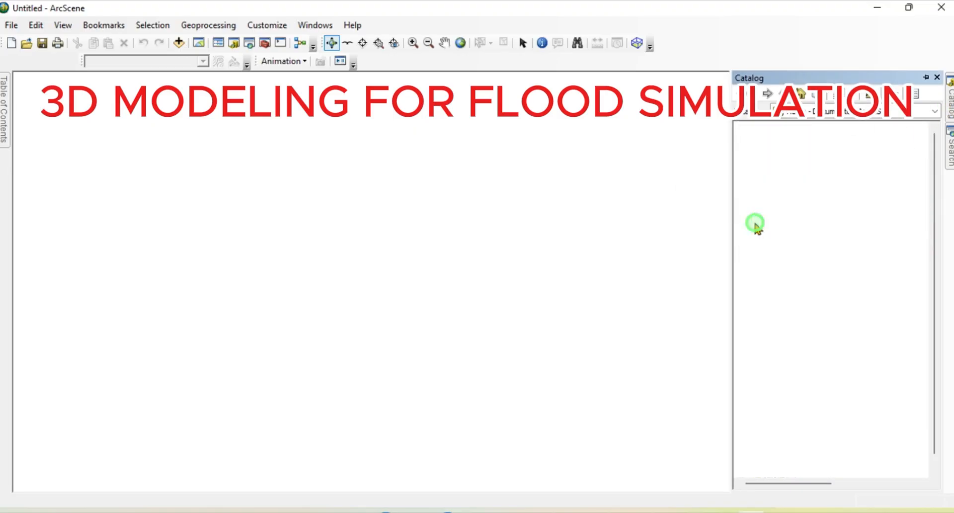
pyautogui.click(755, 223)
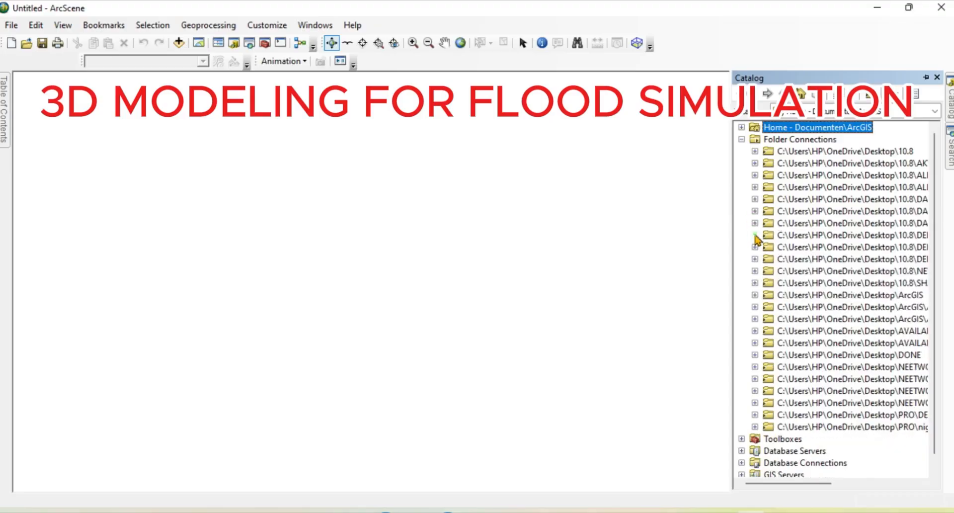
pyautogui.click(755, 247)
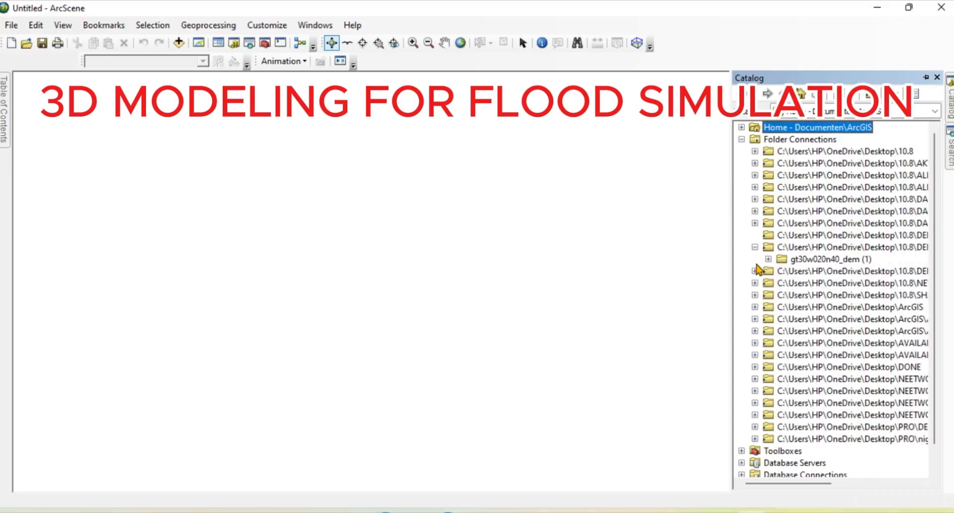
pyautogui.click(755, 271)
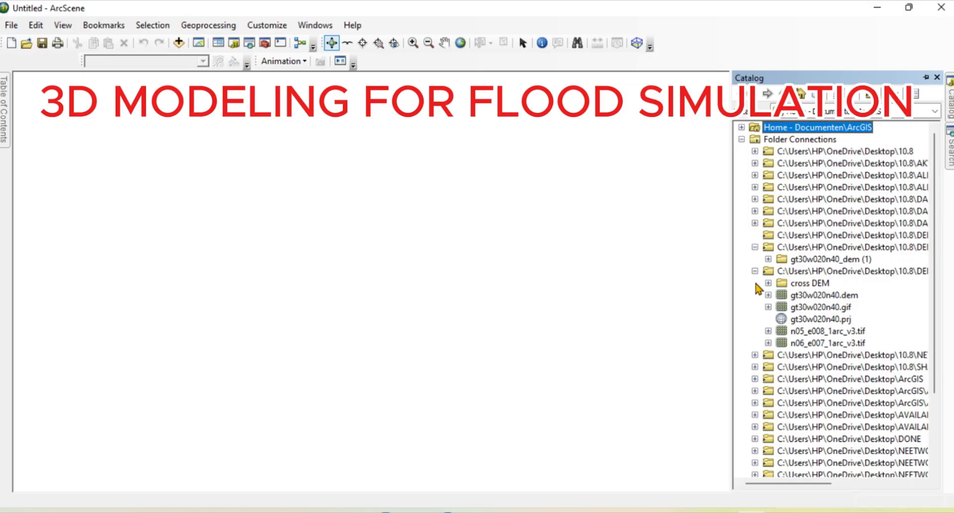
pyautogui.click(755, 271)
pyautogui.click(755, 282)
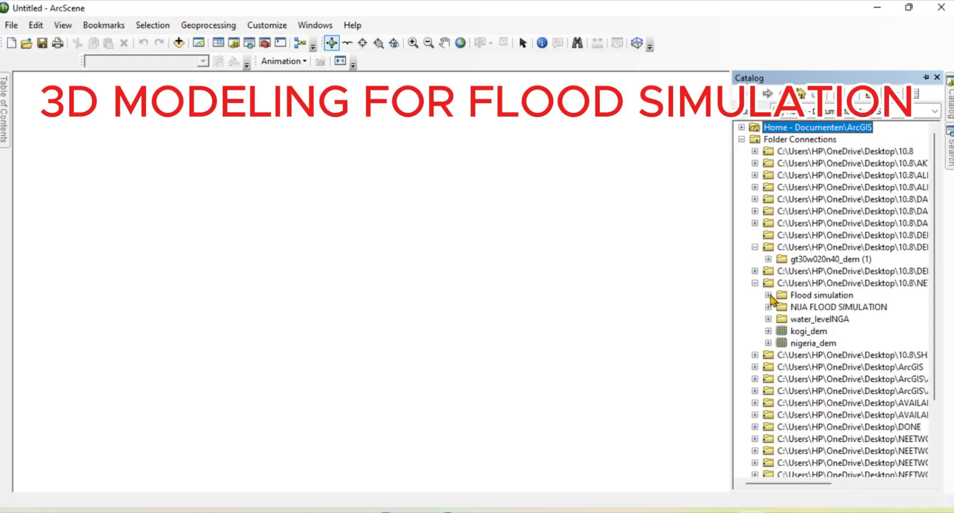
pyautogui.click(769, 295)
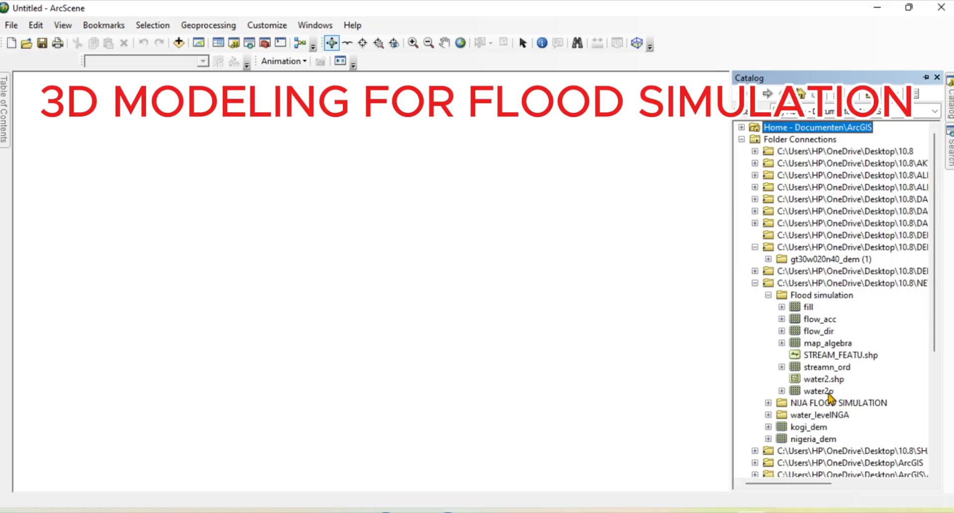
pyautogui.moveTo(820, 391); pyautogui.dragTo(318, 326)
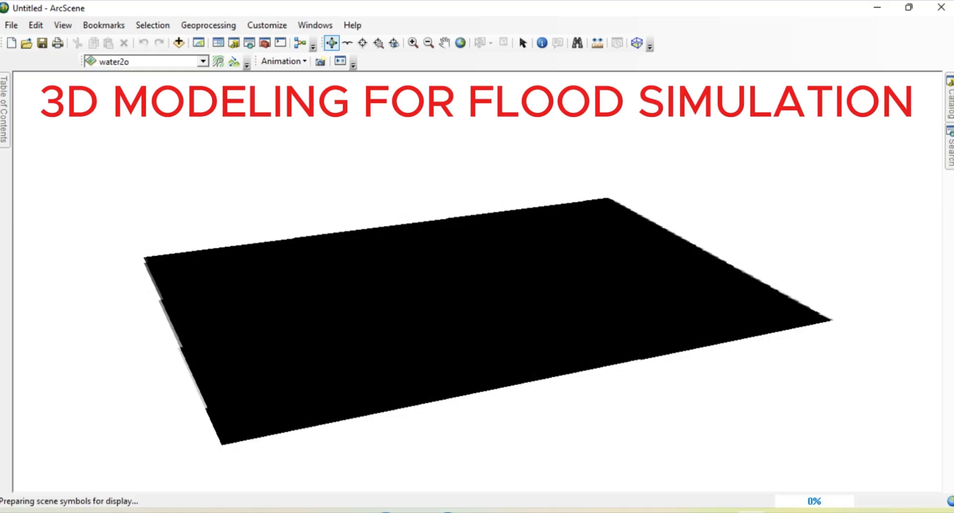
# Step: Add the nigeria_dem raster from the NEW DEM DATA folder to the scene
pyautogui.moveTo(950, 106)
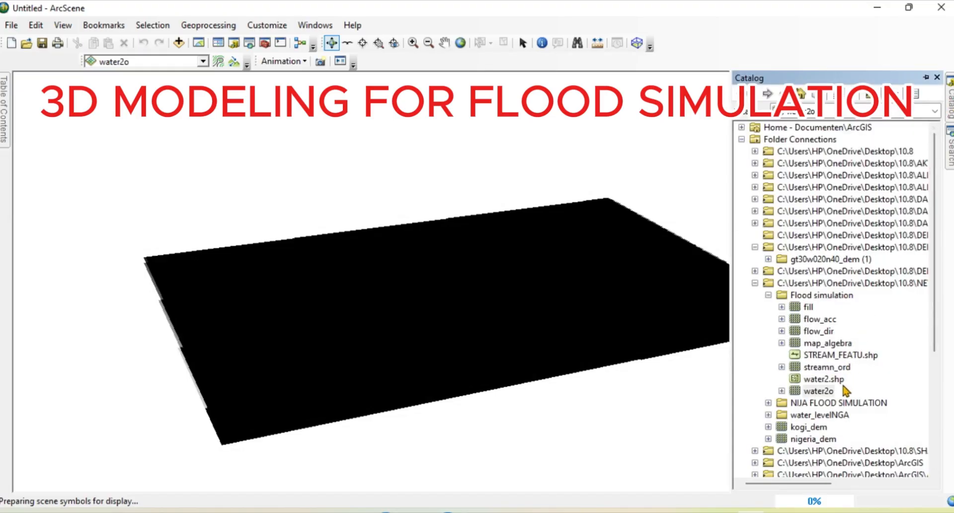
pyautogui.moveTo(818, 440); pyautogui.dragTo(303, 257)
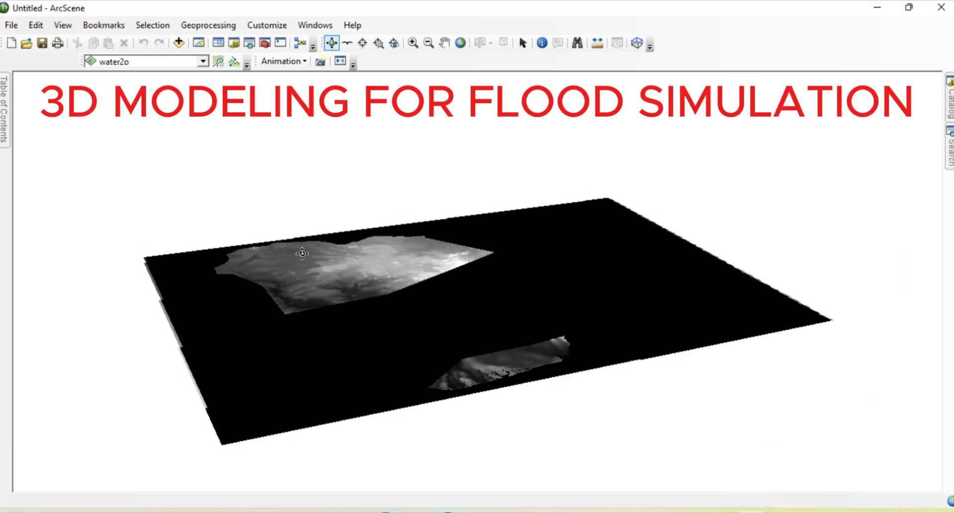
pyautogui.moveTo(414, 309); pyautogui.dragTo(311, 322)
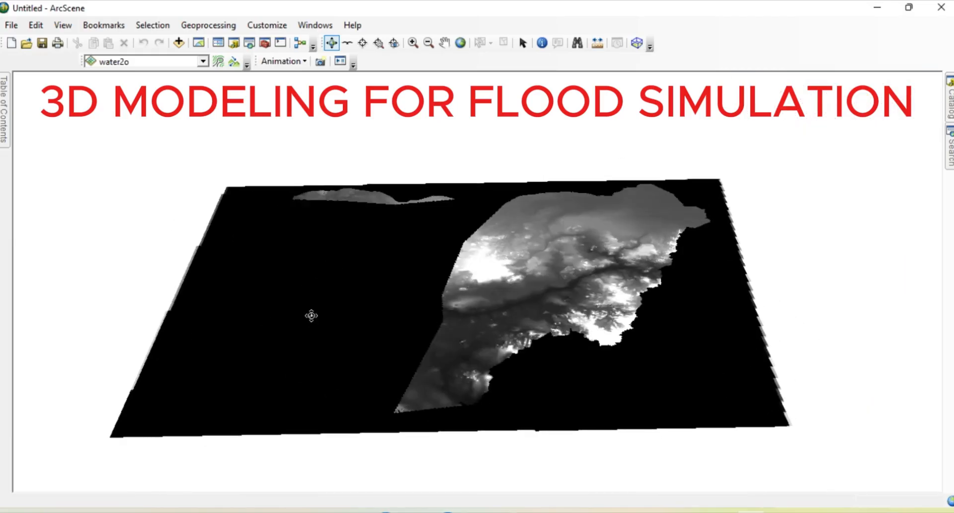
# Step: Set nigeria_dem's base heights to float on a custom surface using nigeria_dem itself and apply the change
pyautogui.click(3, 110)
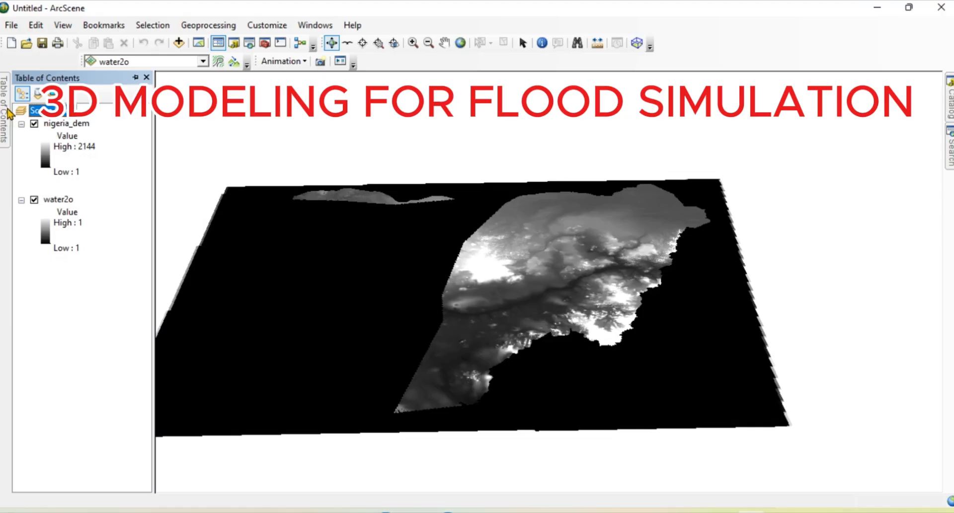
pyautogui.rightClick(74, 122)
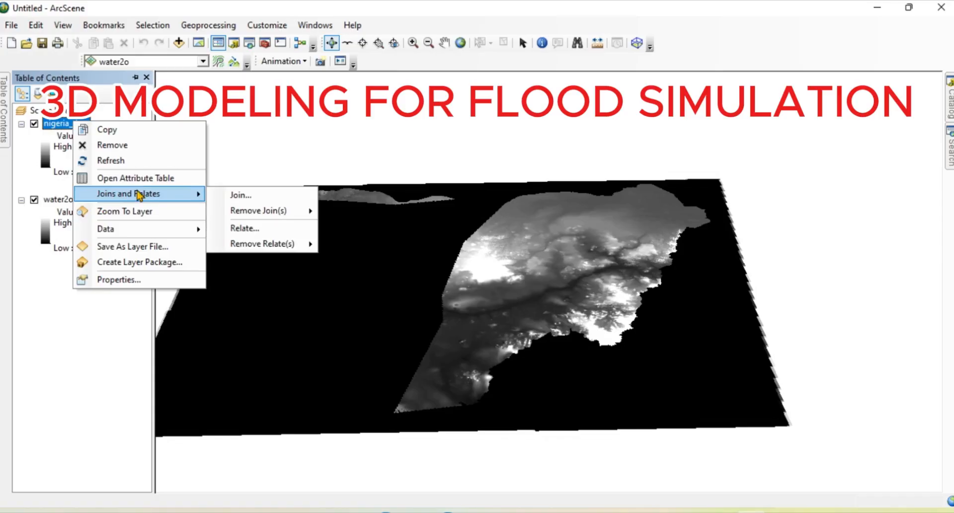
pyautogui.click(125, 281)
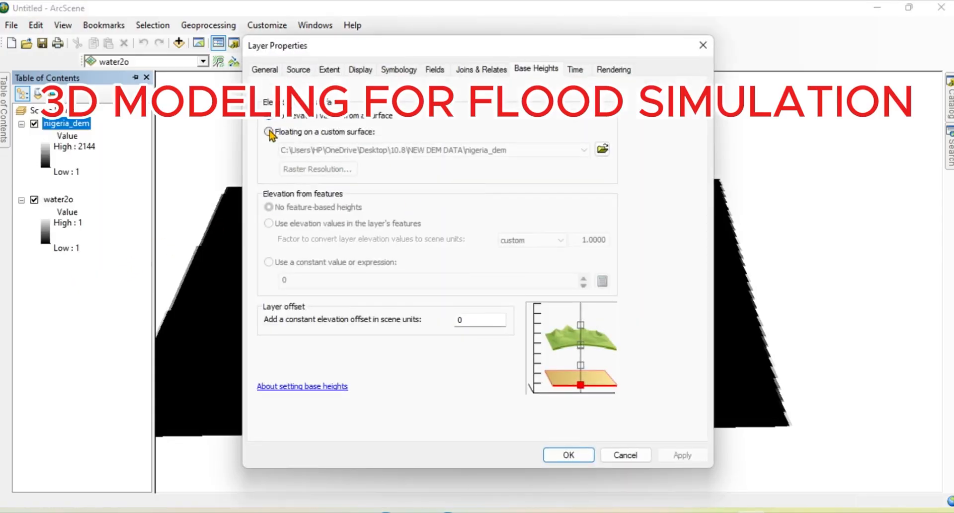
pyautogui.click(269, 132)
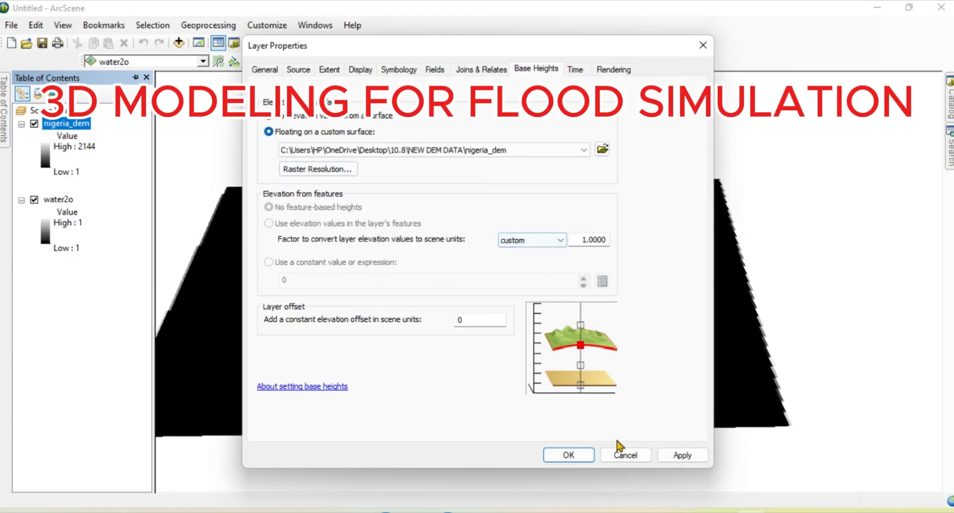
pyautogui.click(680, 456)
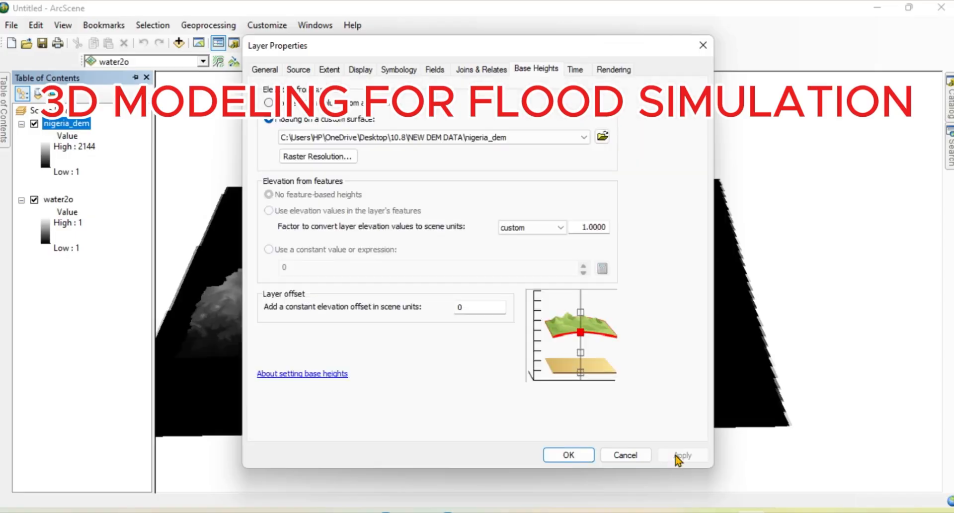
pyautogui.click(569, 455)
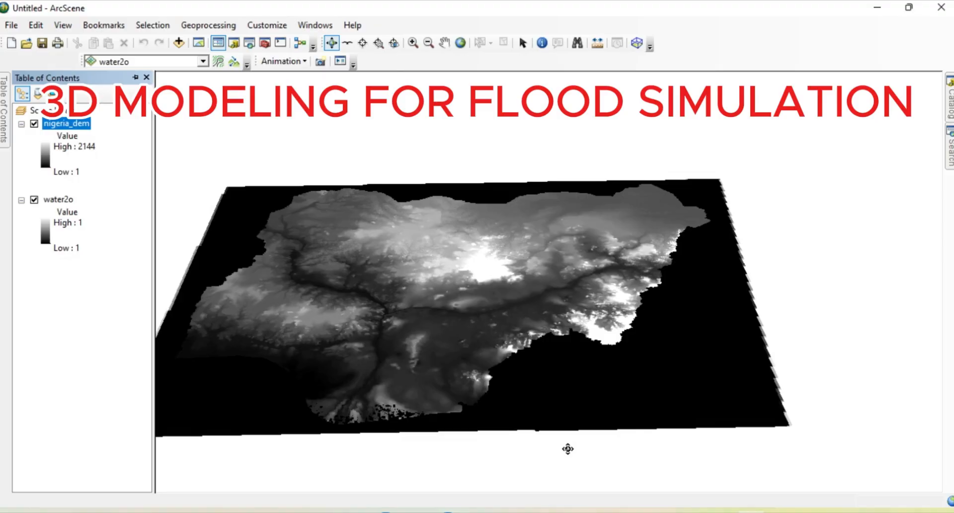
pyautogui.moveTo(522, 390); pyautogui.dragTo(505, 337)
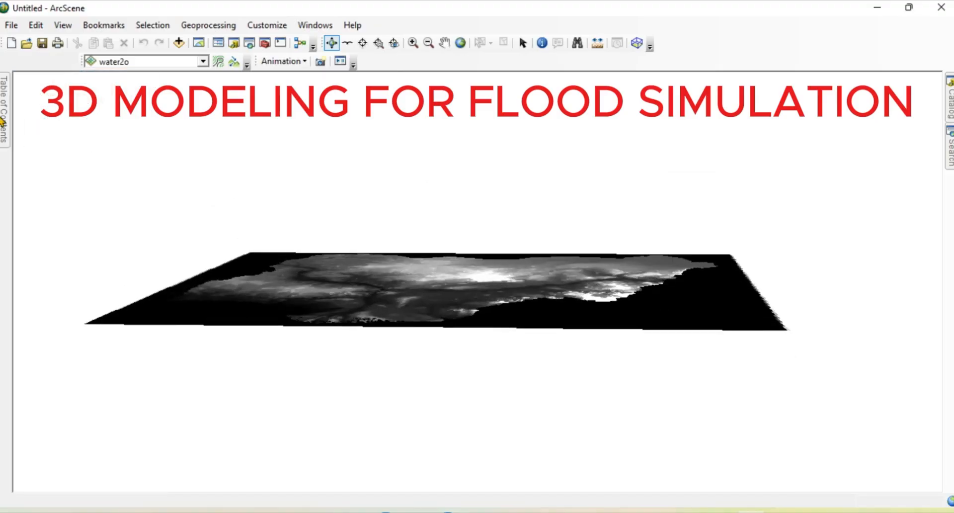
pyautogui.moveTo(2, 121)
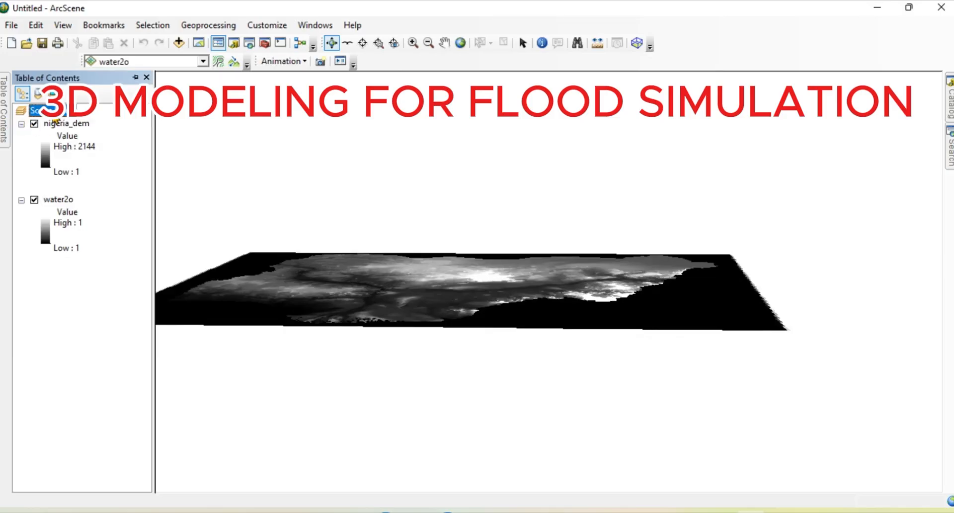
# Step: Calculate the scene's vertical exaggeration from the extent and apply it to the scene
pyautogui.rightClick(52, 111)
pyautogui.click(92, 170)
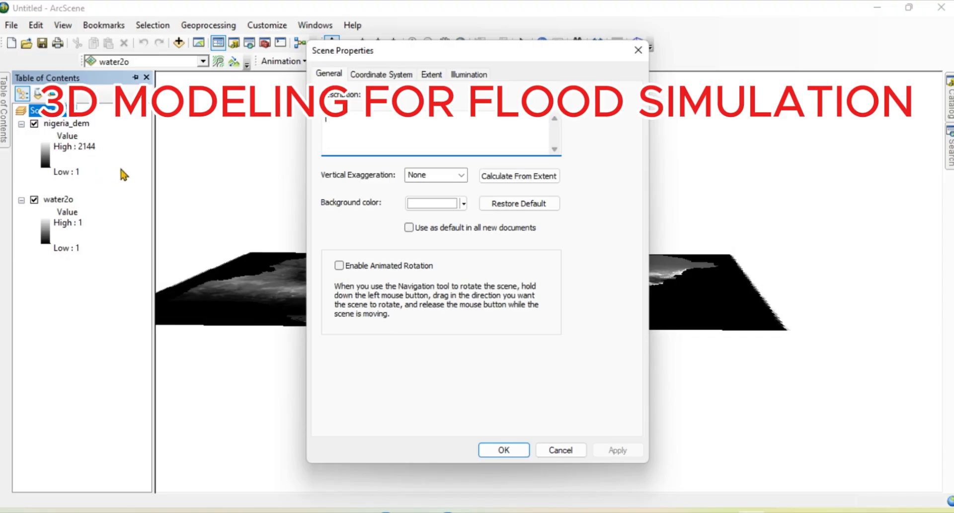
pyautogui.click(506, 178)
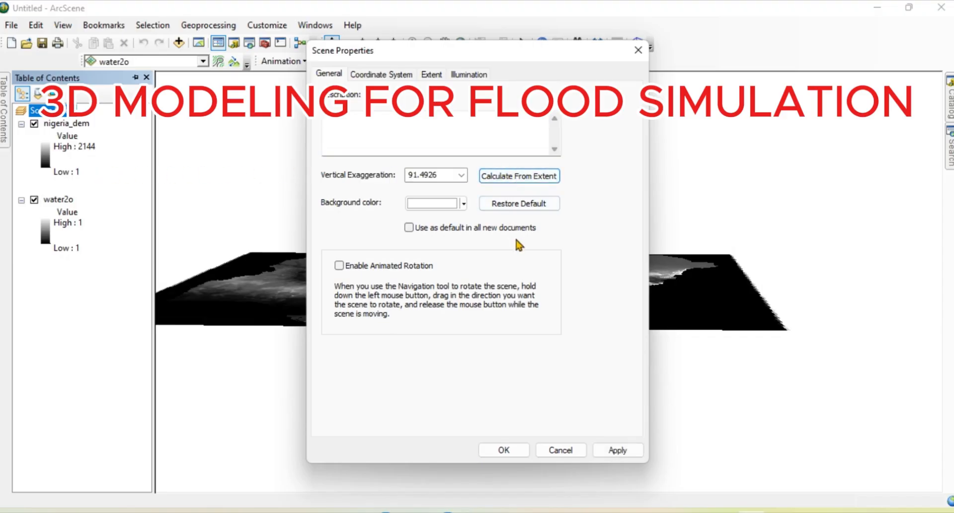
pyautogui.click(616, 450)
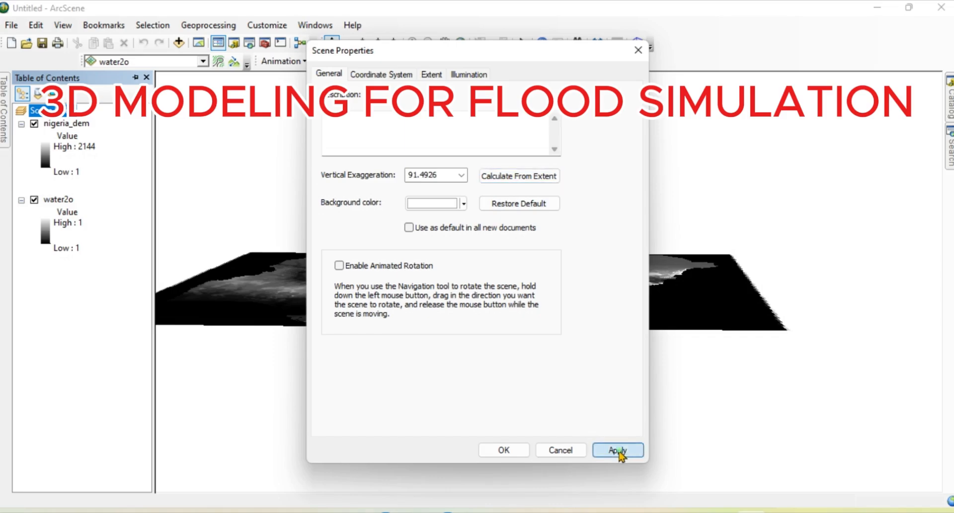
pyautogui.click(512, 452)
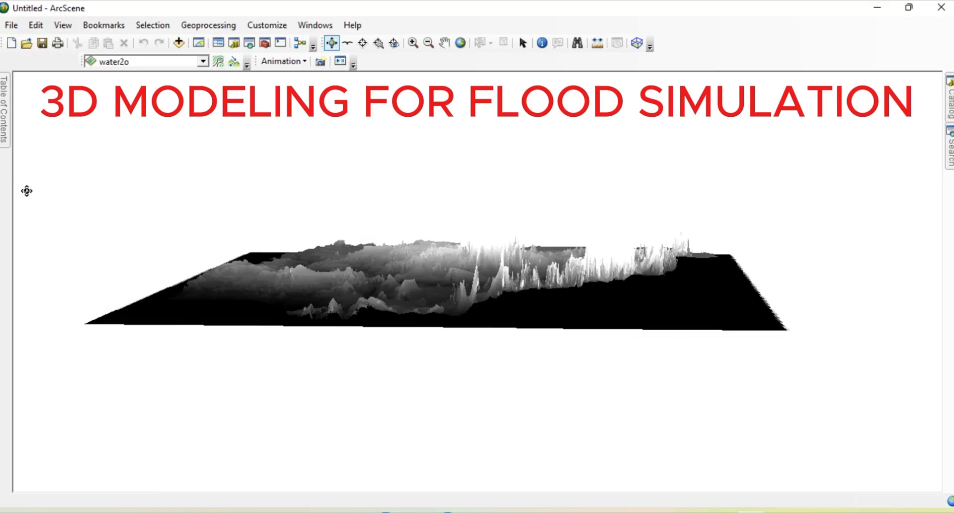
# Step: Give nigeria_dem the elevation color ramp running from light green through green, orange and brown to white
pyautogui.click(3, 123)
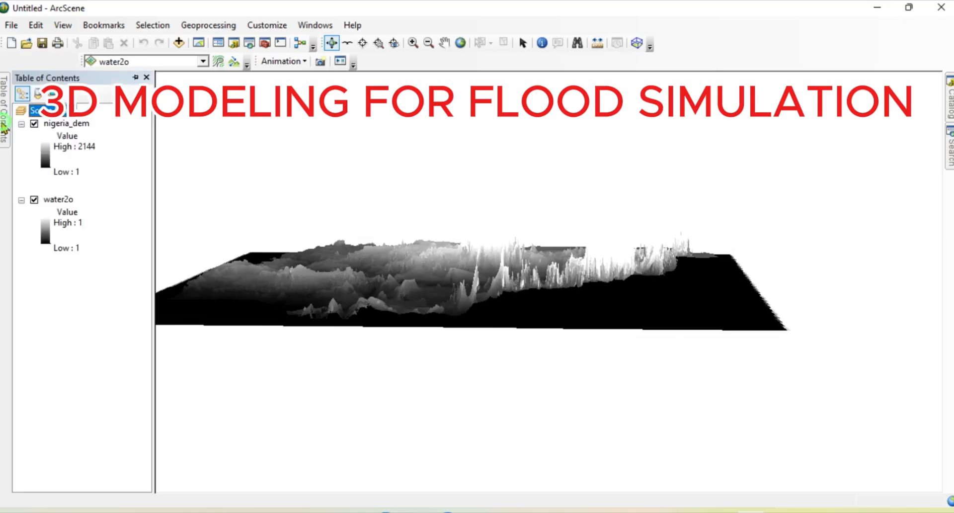
pyautogui.click(47, 161)
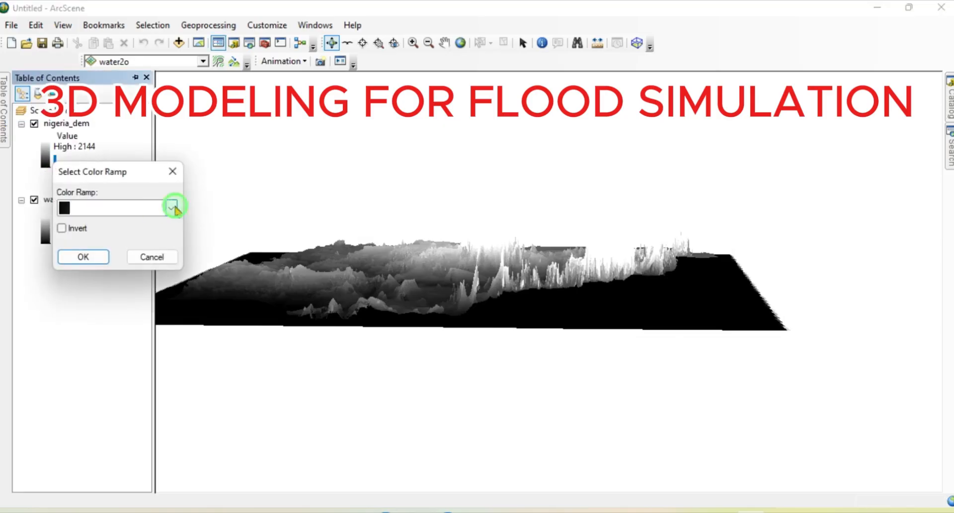
pyautogui.click(172, 207)
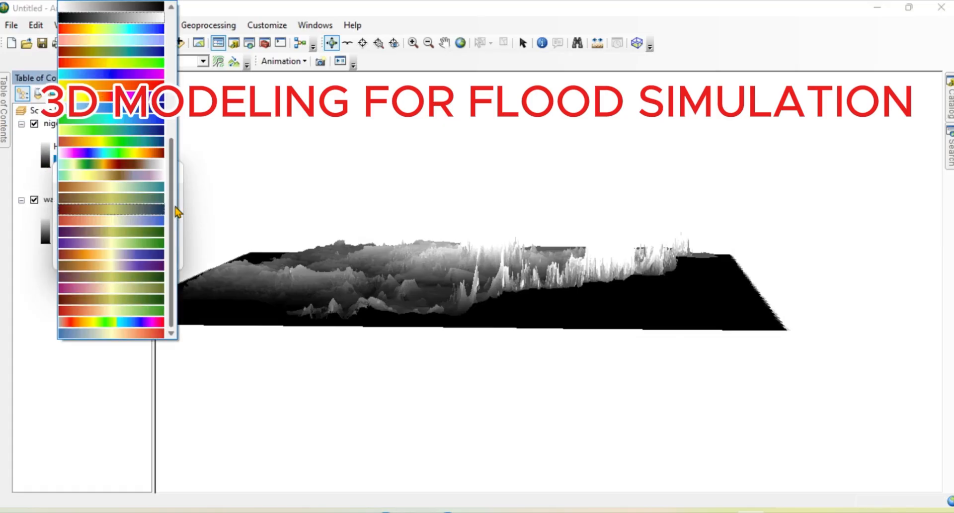
pyautogui.click(112, 164)
pyautogui.click(83, 256)
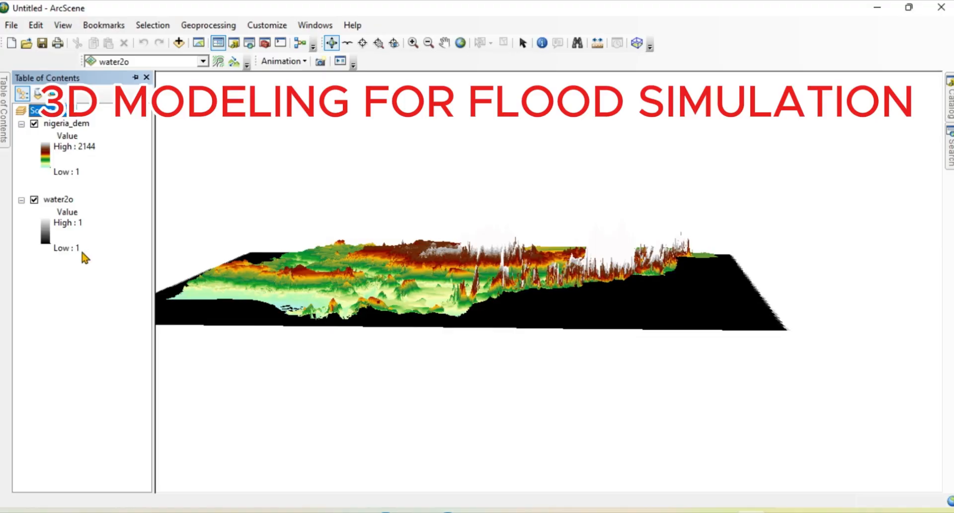
pyautogui.moveTo(368, 279); pyautogui.dragTo(418, 341)
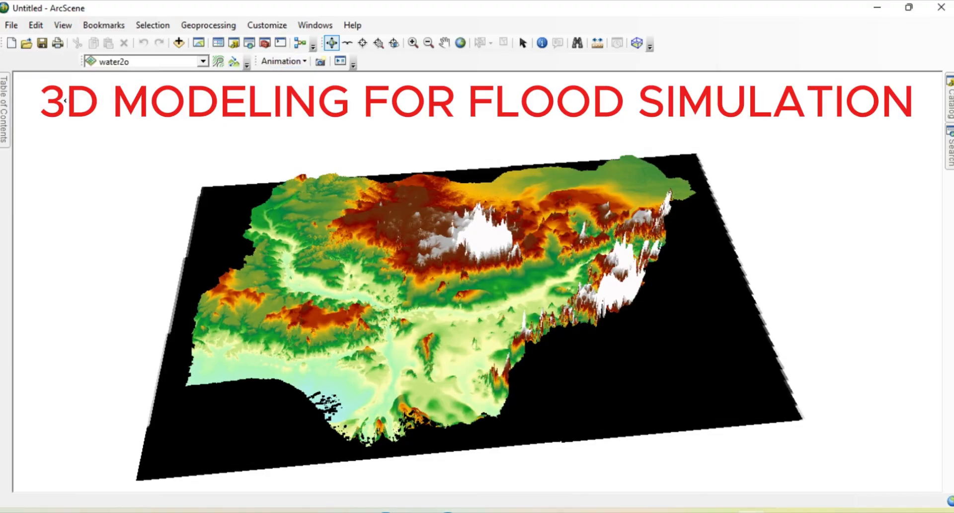
pyautogui.click(4, 125)
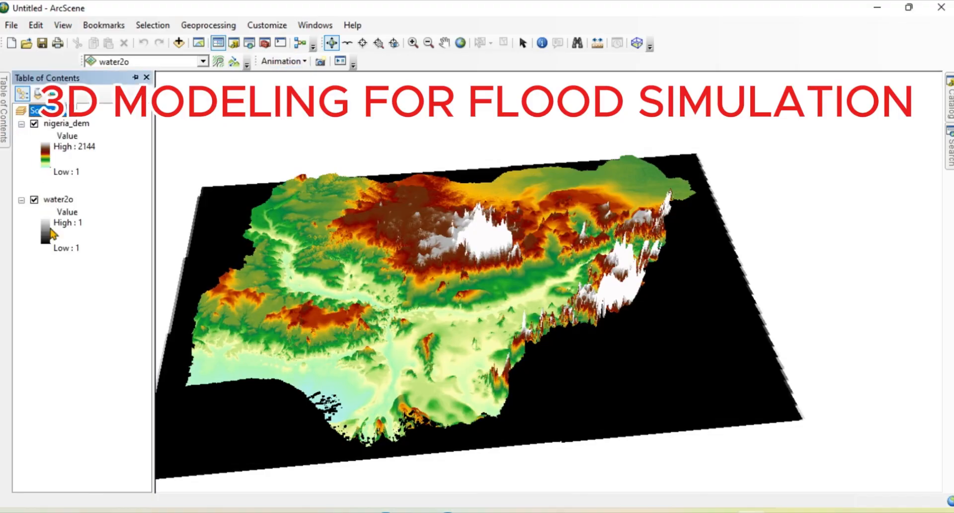
pyautogui.click(47, 229)
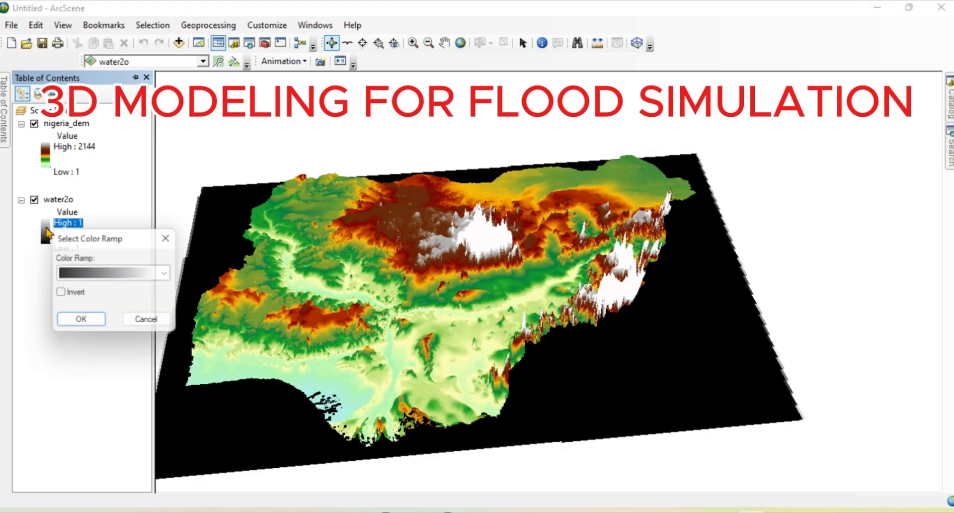
pyautogui.click(119, 187)
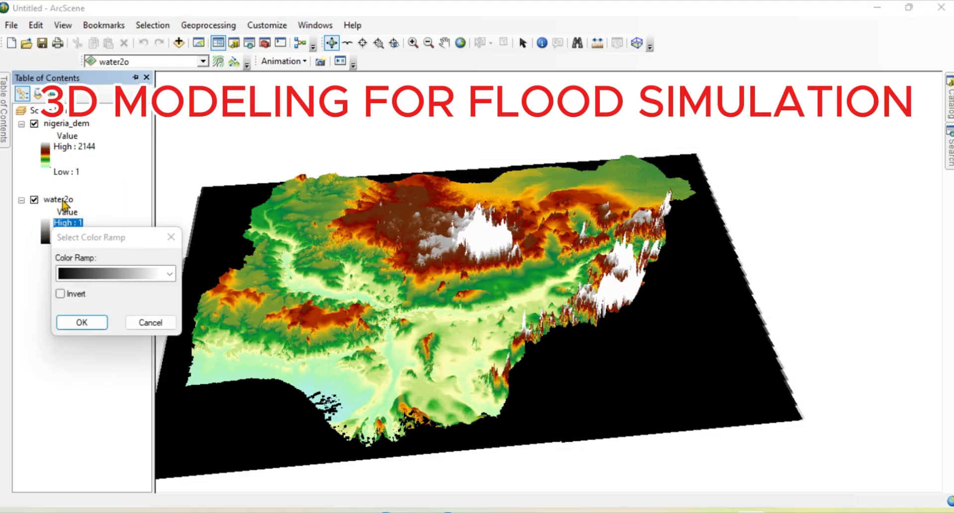
pyautogui.click(130, 237)
pyautogui.click(170, 237)
# Step: Set water2o's symbology to unique values based on the VALUE field
pyautogui.rightClick(56, 196)
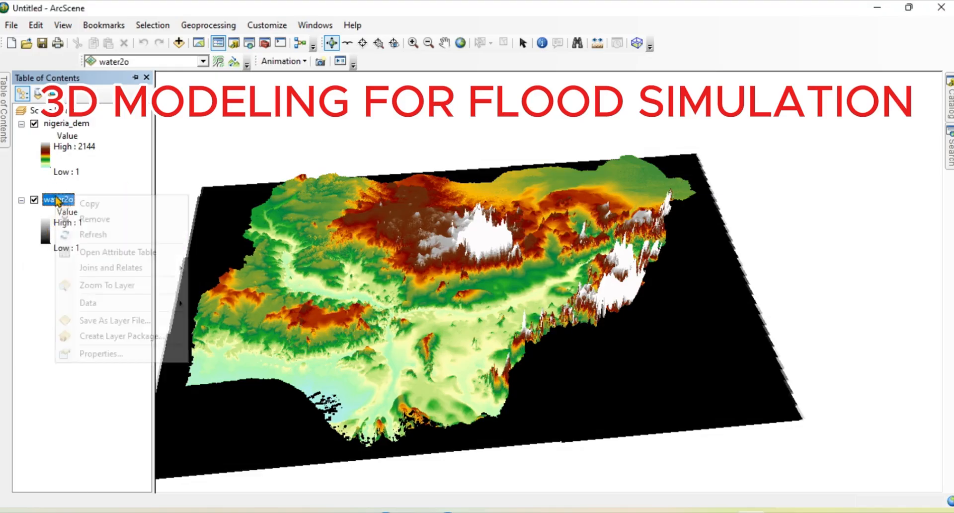
pyautogui.click(101, 354)
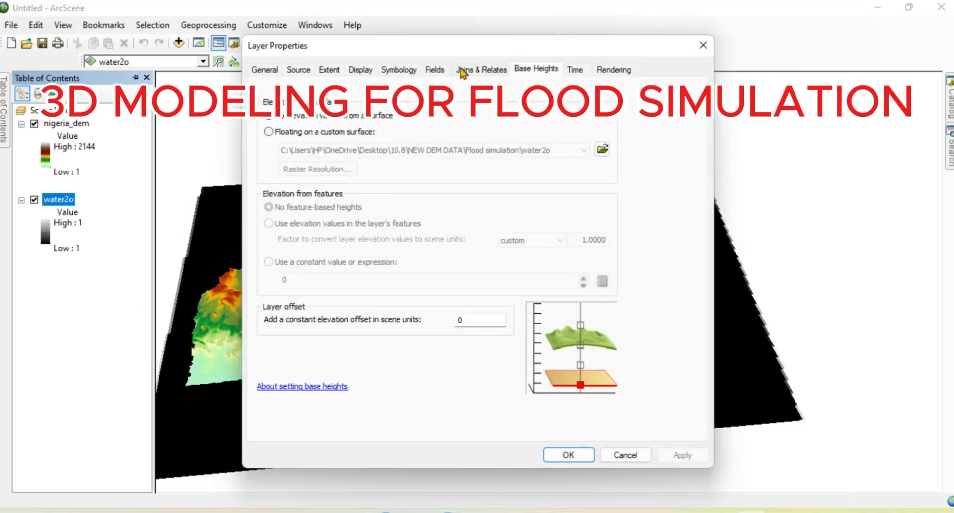
pyautogui.click(399, 70)
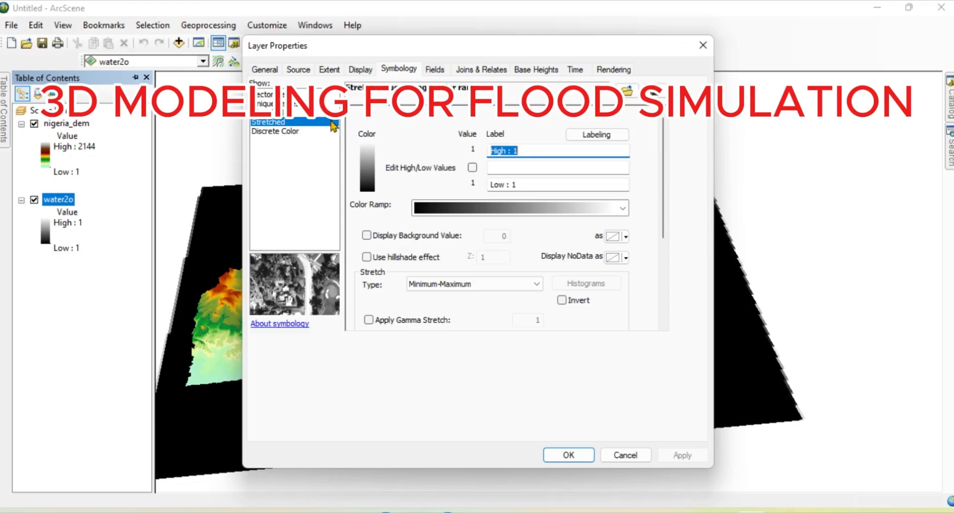
pyautogui.click(265, 104)
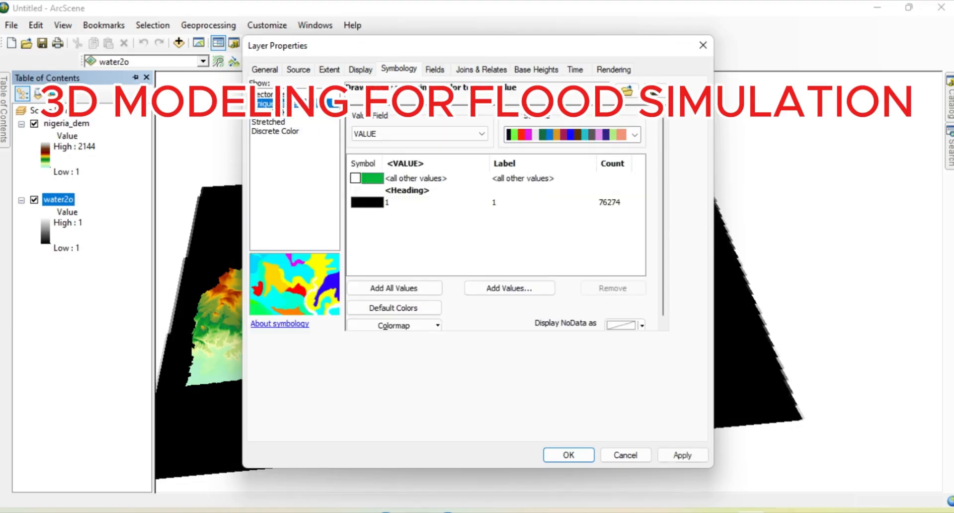
# Step: Color water2o's value 1 dark blue and apply the symbology
pyautogui.click(365, 201)
pyautogui.rightClick(367, 203)
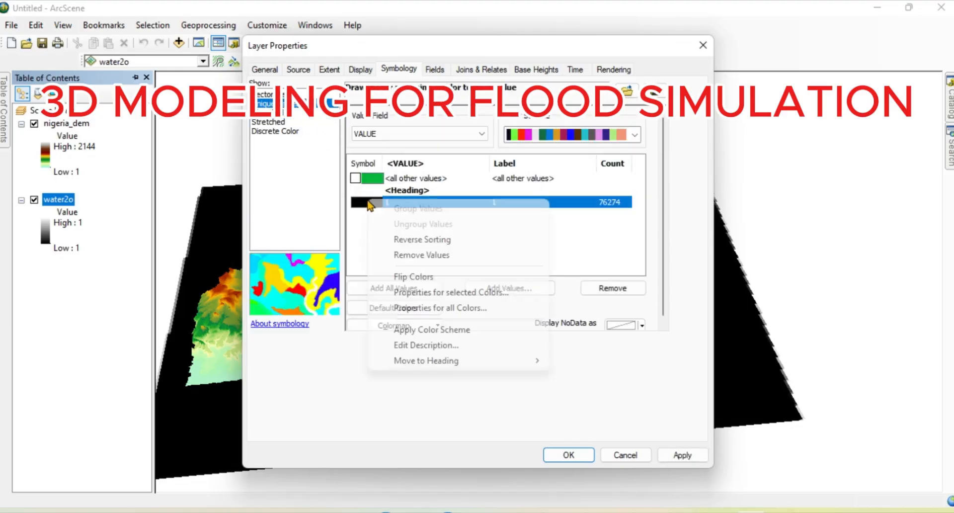
pyautogui.click(362, 204)
pyautogui.rightClick(362, 204)
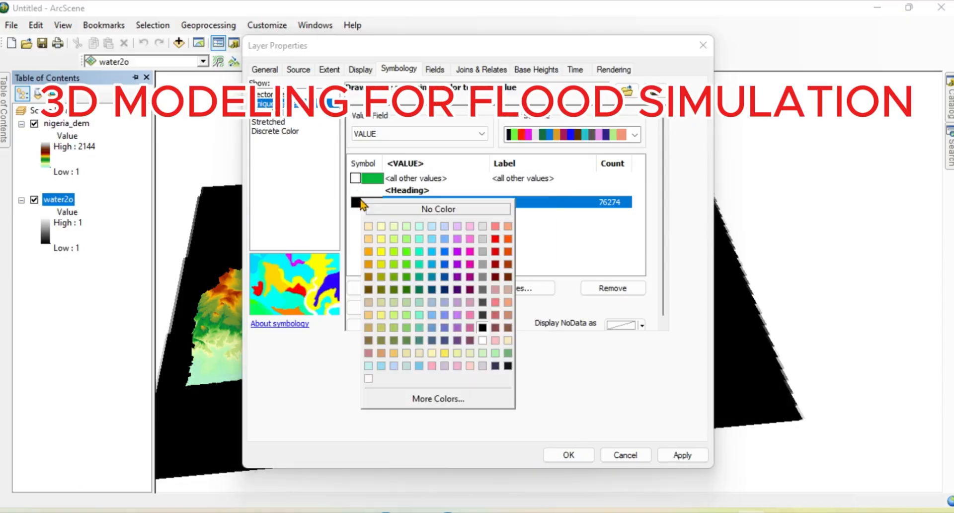
pyautogui.click(444, 276)
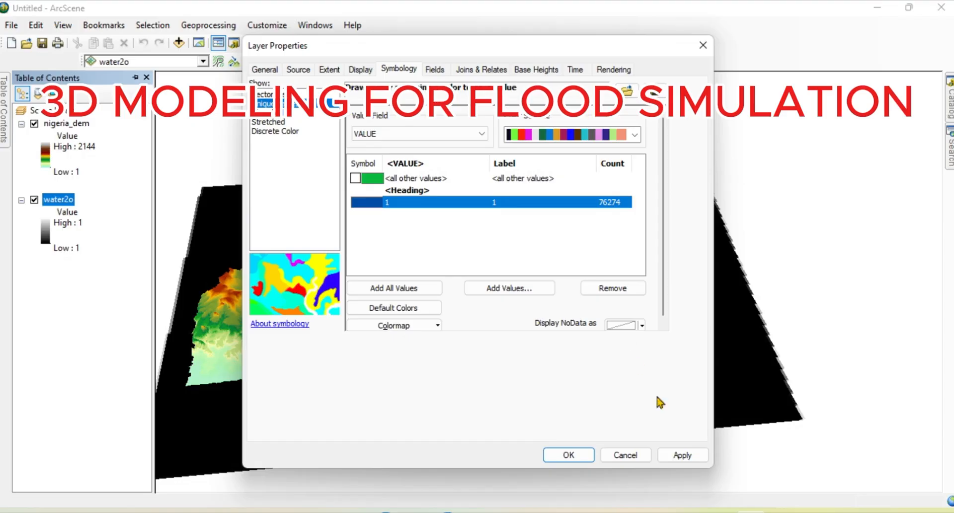
pyautogui.click(682, 455)
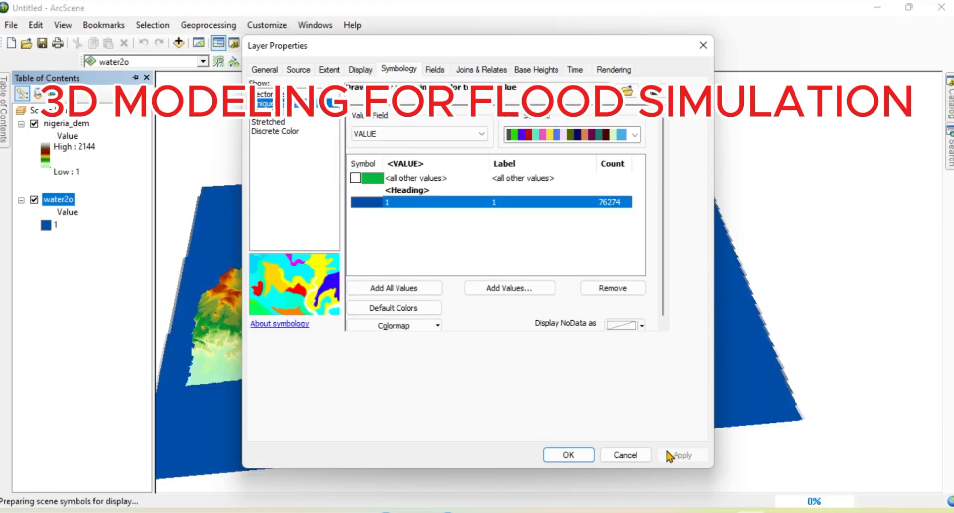
pyautogui.click(569, 455)
# Step: Open the Animation Manager and list keyframes of type Layer
pyautogui.moveTo(524, 376); pyautogui.dragTo(546, 331)
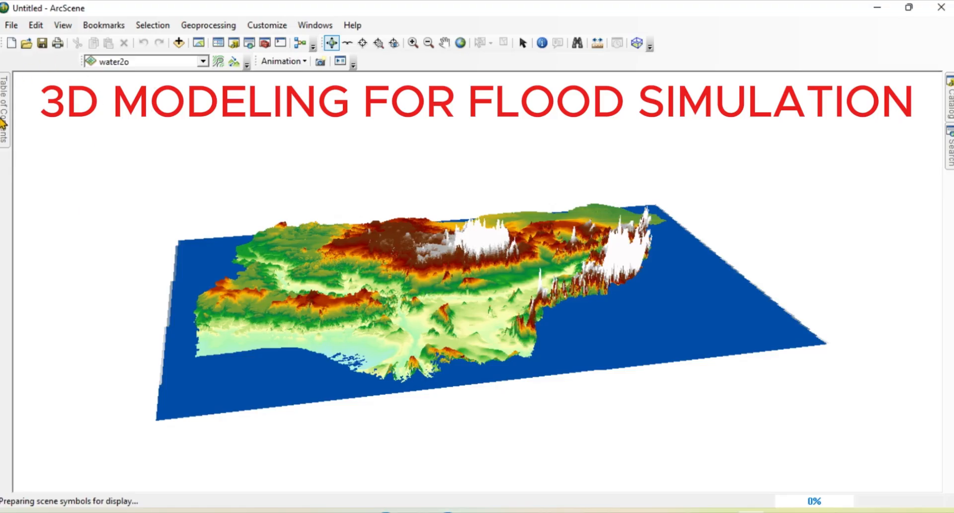
pyautogui.moveTo(2, 122)
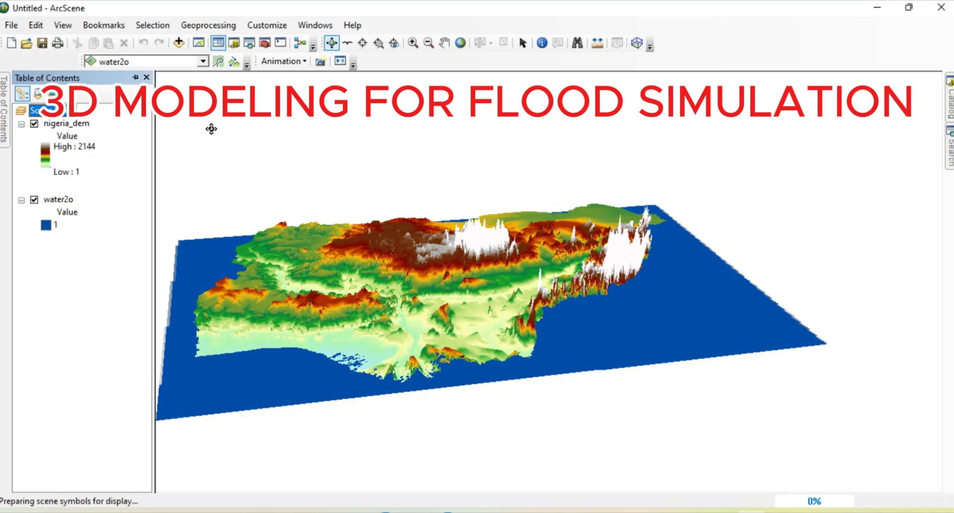
pyautogui.click(304, 61)
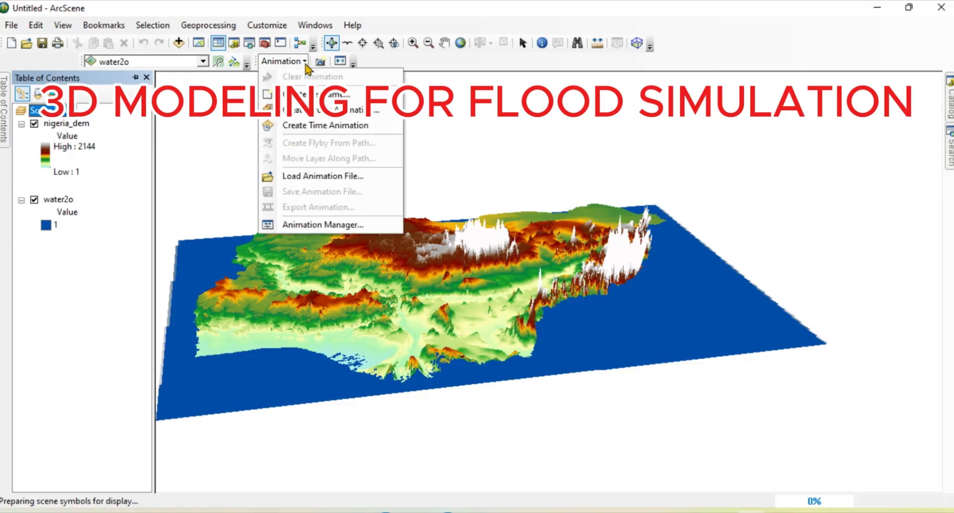
pyautogui.click(321, 225)
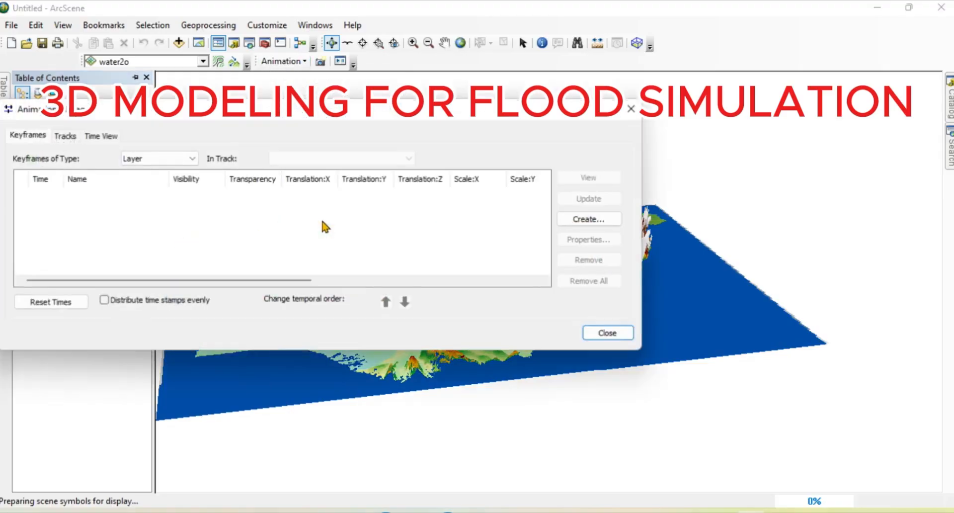
pyautogui.click(191, 158)
pyautogui.click(154, 172)
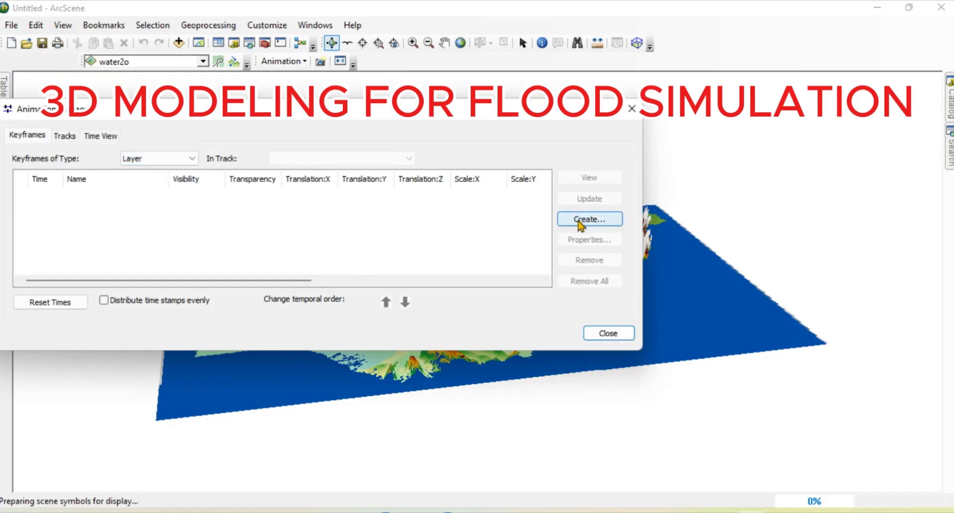
# Step: Start a Layer animation keyframe with water2o as the source object and a new destination track
pyautogui.click(580, 220)
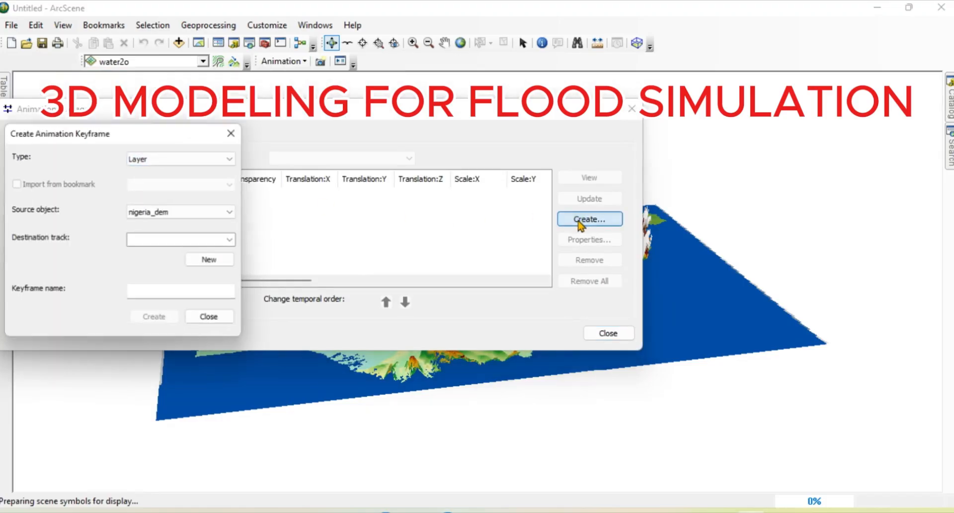
pyautogui.click(234, 215)
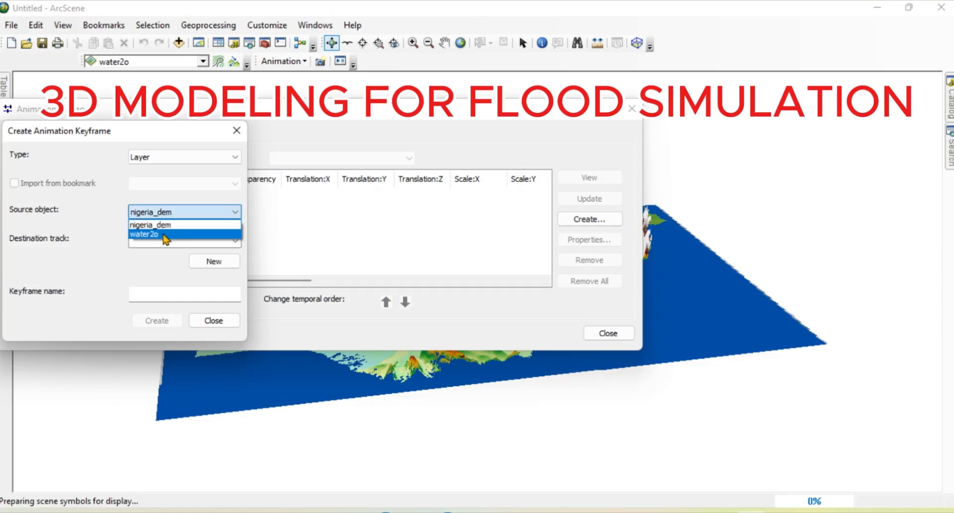
pyautogui.click(164, 234)
pyautogui.click(215, 262)
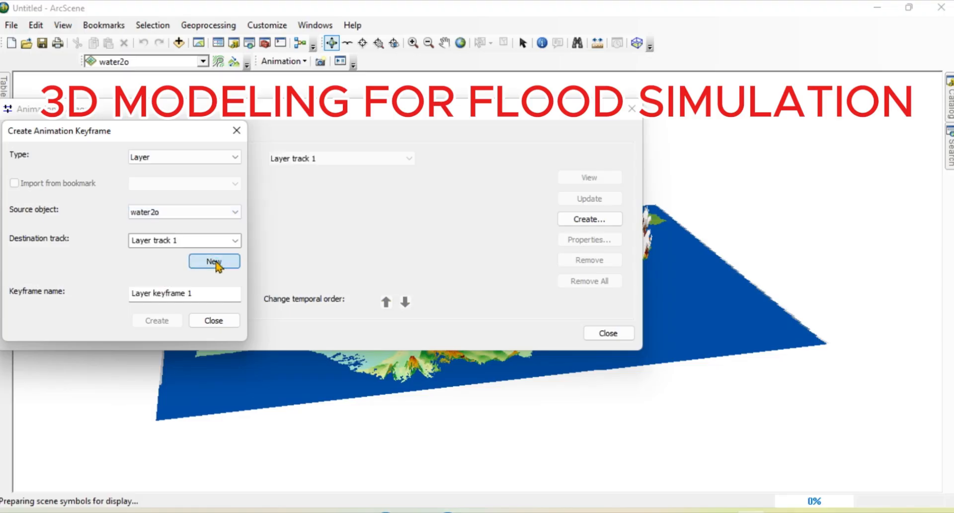
# Step: Create nine layer keyframes for water2o in the new track, keeping the default keyframe names
pyautogui.click(159, 322)
pyautogui.click(162, 323)
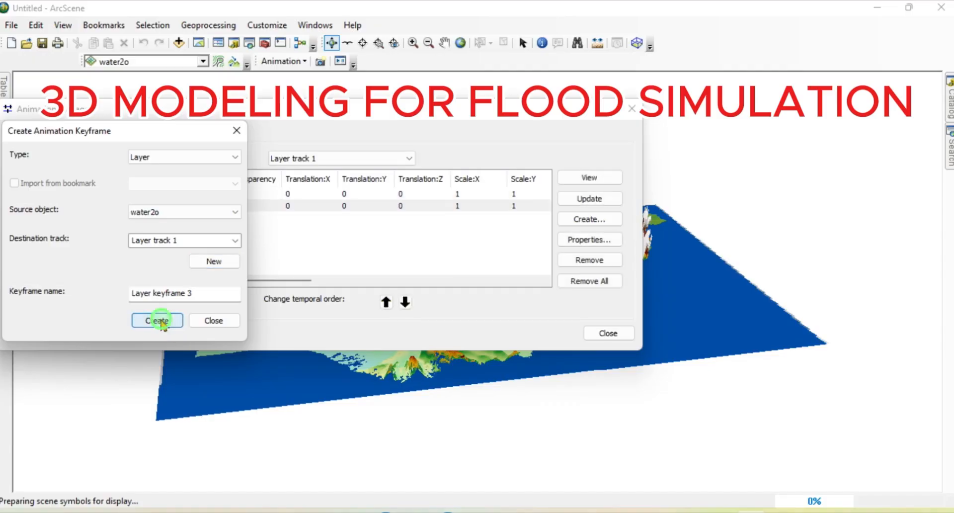
pyautogui.click(159, 321)
pyautogui.click(159, 321)
pyautogui.click(159, 321)
pyautogui.click(159, 321)
pyautogui.click(159, 321)
pyautogui.click(159, 321)
pyautogui.click(159, 321)
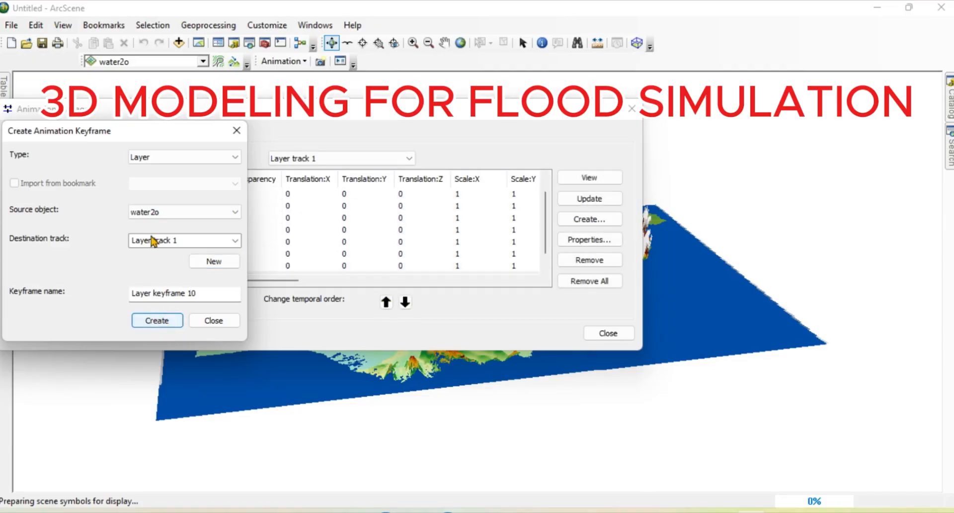
# Step: Set the Z translation of Layer keyframes 2, 3 and 4 to 1, 6 and 11
pyautogui.moveTo(126, 126); pyautogui.dragTo(792, 81)
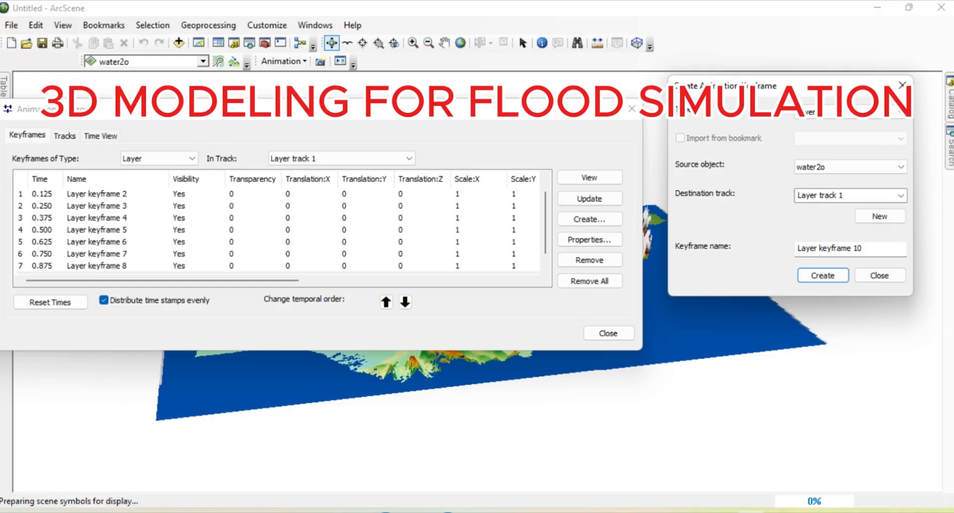
pyautogui.doubleClick(398, 193)
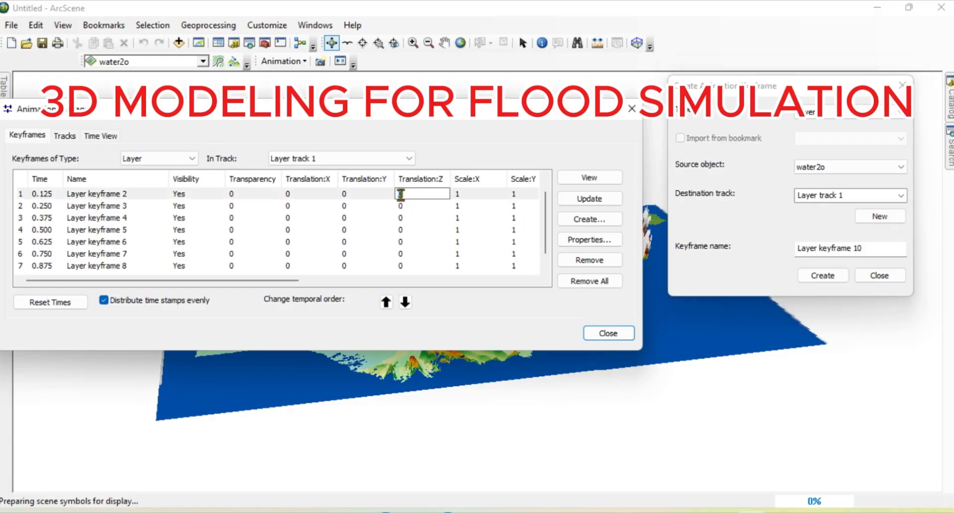
pyautogui.doubleClick(401, 194)
pyautogui.write('1')
pyautogui.doubleClick(400, 206)
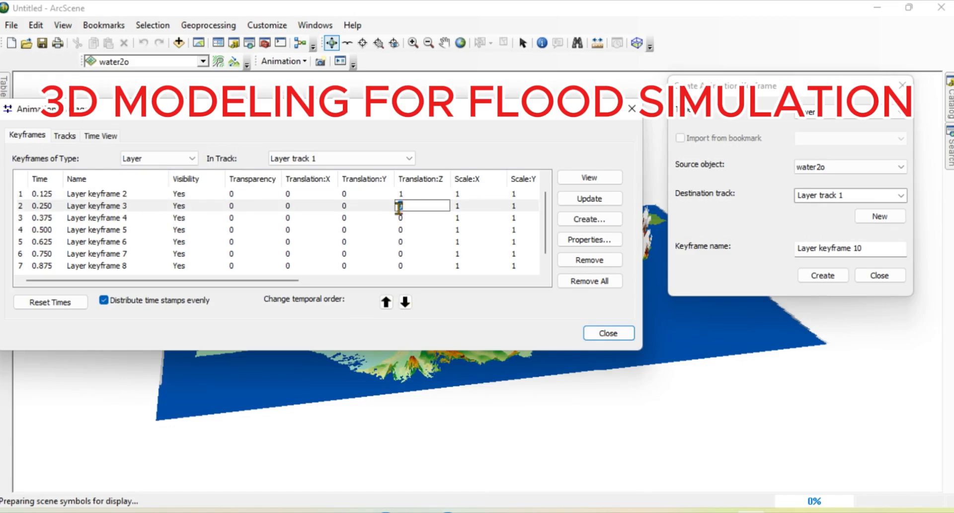
pyautogui.doubleClick(400, 218)
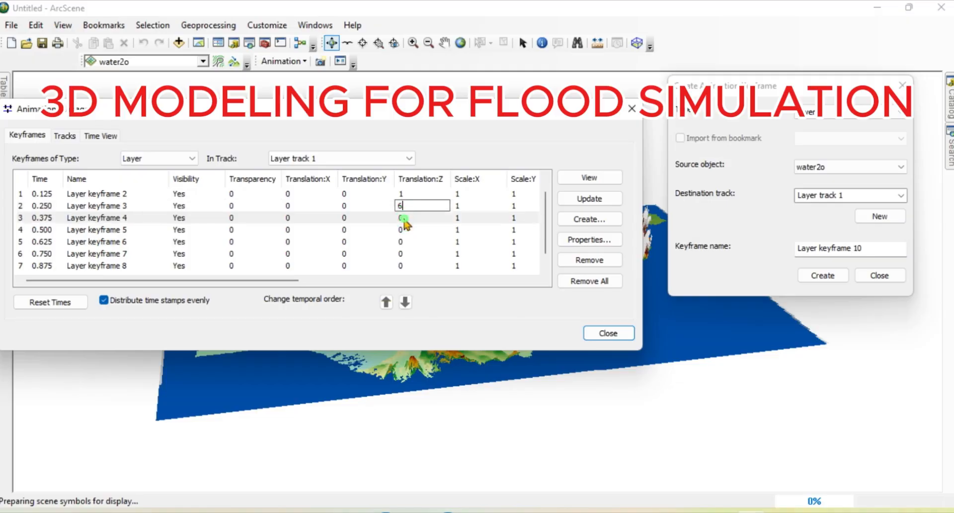
pyautogui.write('11')
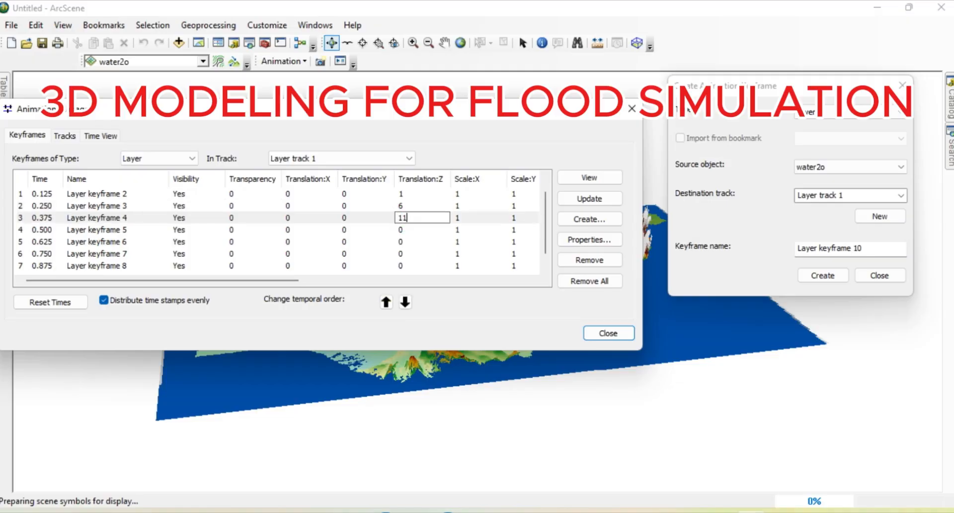
# Step: Set the Z translation of Layer keyframe 5 to 16 and Layer keyframe 6 to 21
pyautogui.doubleClick(399, 229)
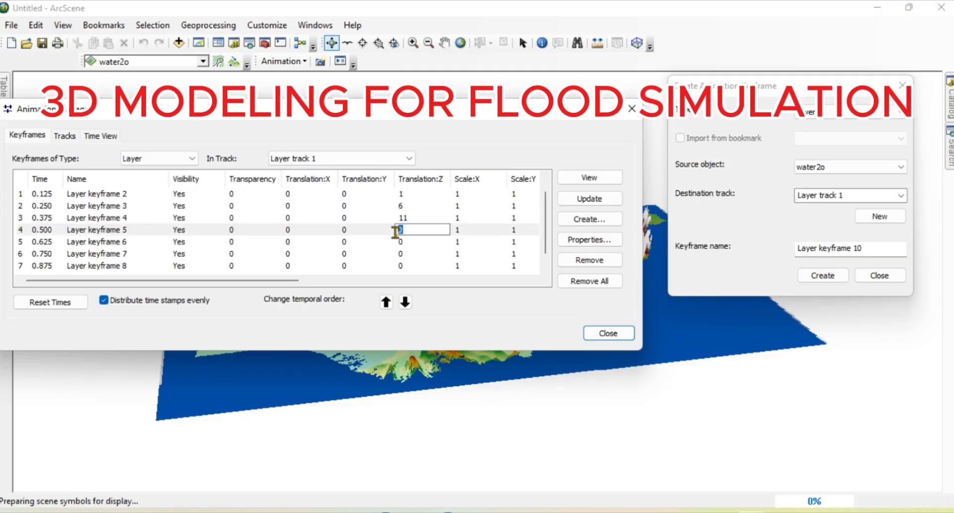
pyautogui.write('16')
pyautogui.doubleClick(397, 242)
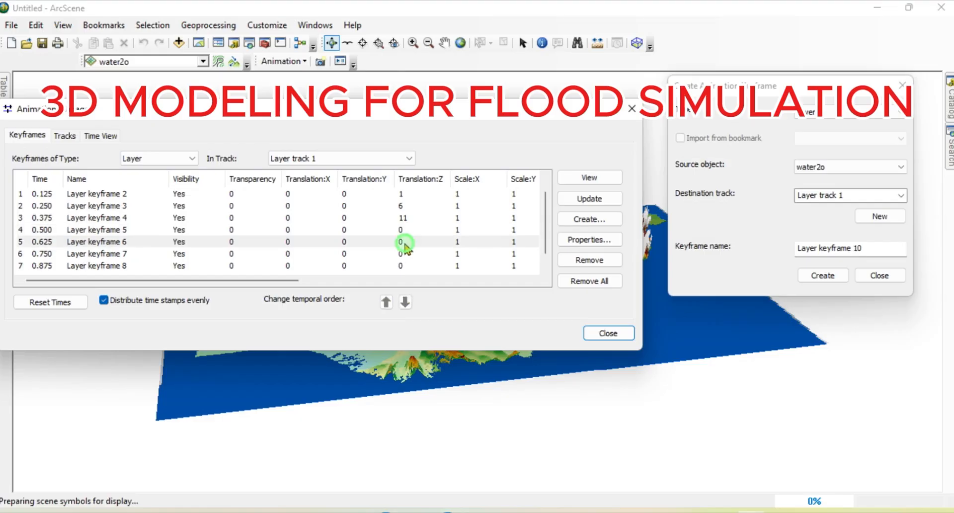
pyautogui.write('2')
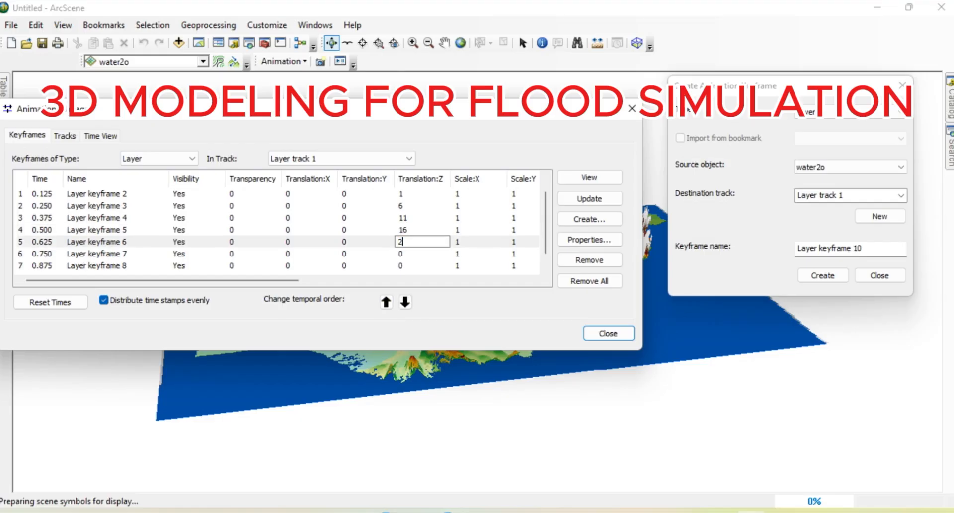
pyautogui.write('1')
# Step: Set the Z translation of Layer keyframes 7, 8 and 9 to 26, 31 and 36
pyautogui.scroll(-1, 420, 242)
pyautogui.doubleClick(407, 241)
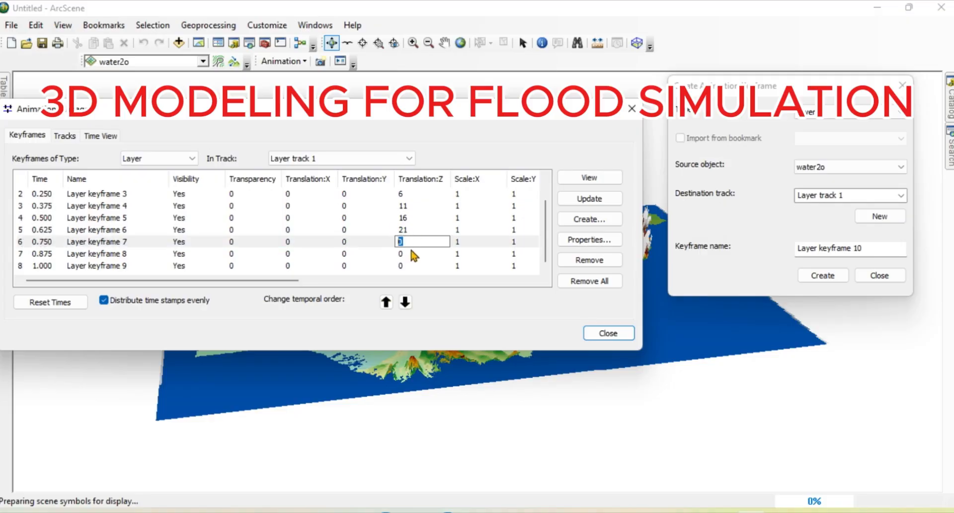
pyautogui.write('26')
pyautogui.doubleClick(403, 254)
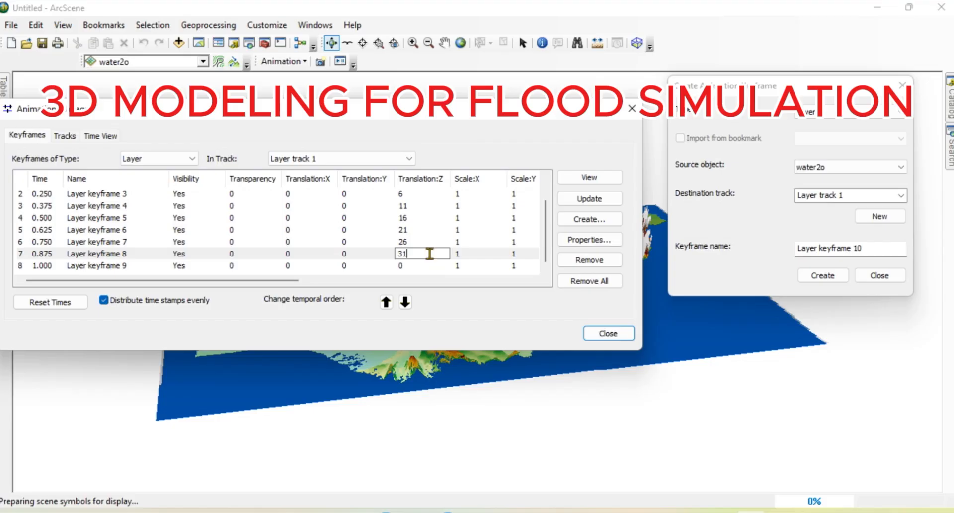
pyautogui.press('Return')
pyautogui.doubleClick(402, 267)
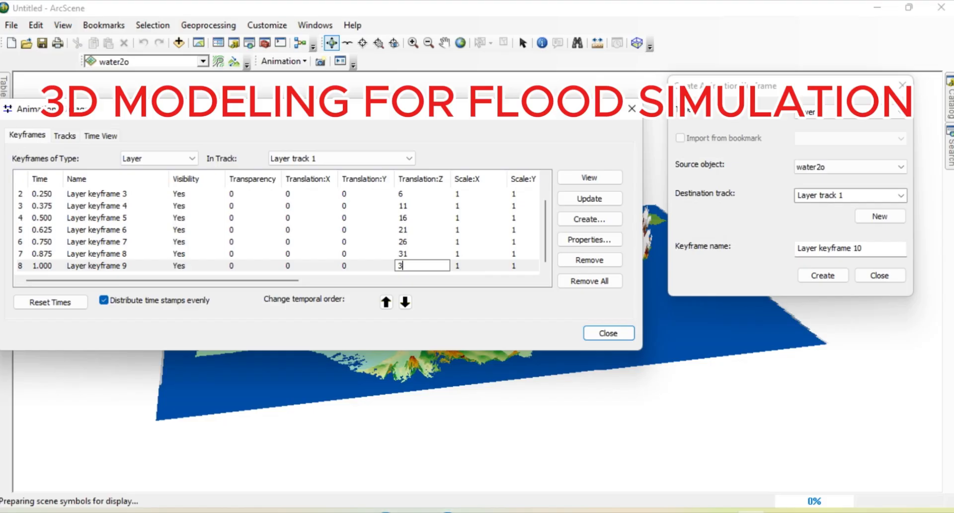
pyautogui.write('36')
# Step: Create seven more water2o keyframes in Layer track 1, keeping the default keyframe names
pyautogui.click(826, 275)
pyautogui.click(826, 277)
pyautogui.click(829, 278)
pyautogui.click(828, 276)
pyautogui.click(828, 276)
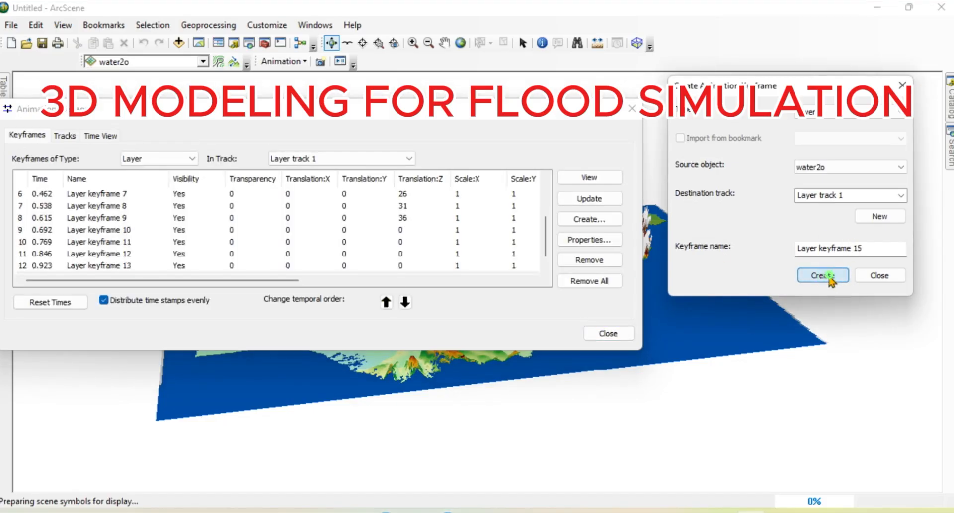
pyautogui.click(828, 276)
pyautogui.click(828, 276)
# Step: Set the Z translation of Layer keyframes 10, 11 and 12 to 41, 46 and 51
pyautogui.click(403, 209)
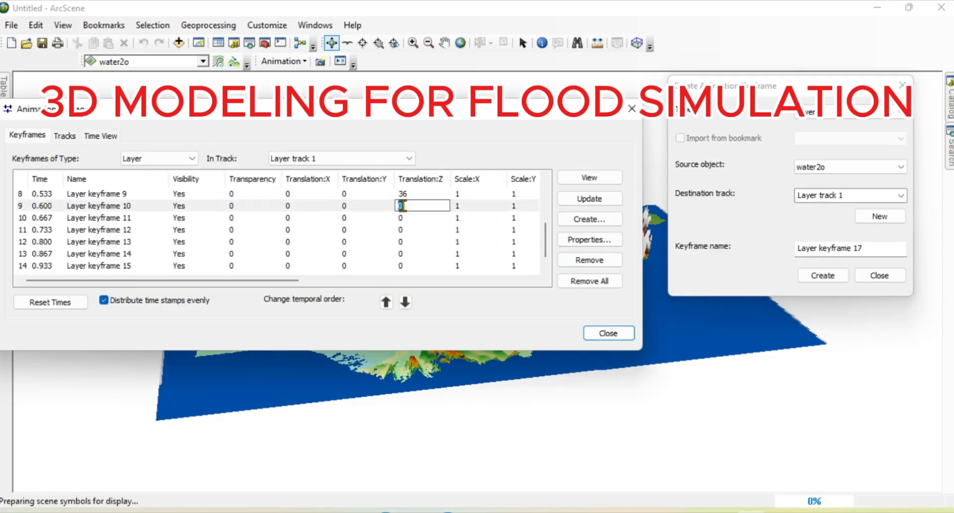
pyautogui.click(402, 208)
pyautogui.write('41')
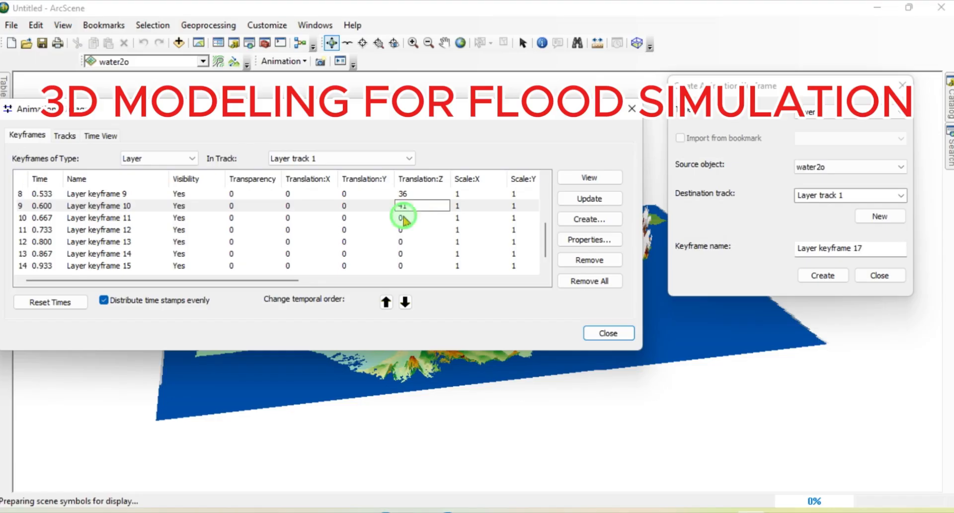
pyautogui.click(404, 218)
pyautogui.click(401, 218)
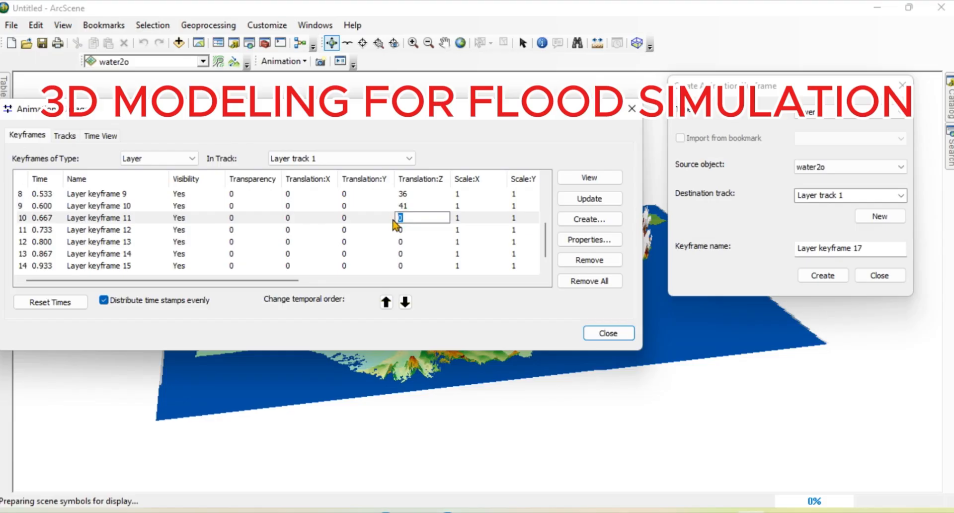
pyautogui.write('46')
pyautogui.click(394, 226)
pyautogui.click(394, 226)
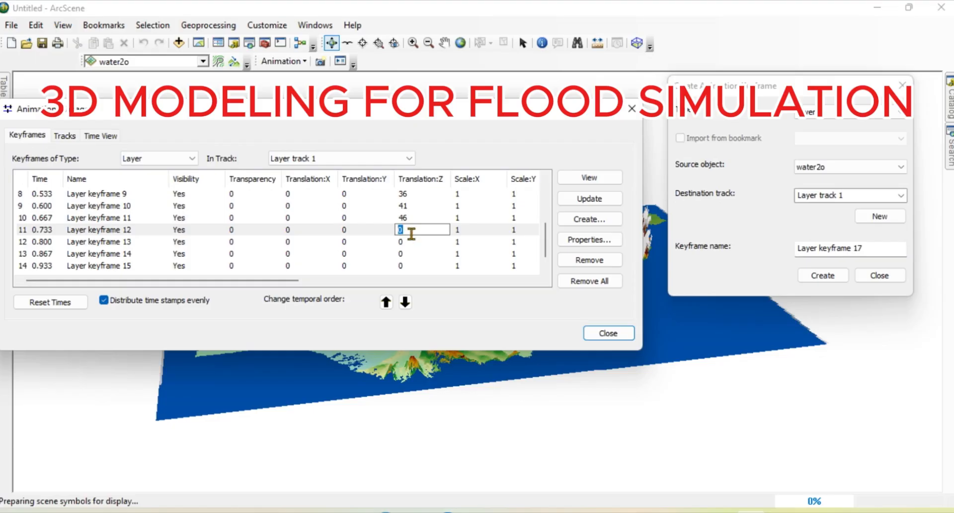
pyautogui.write('51')
# Step: Set the Z translation of Layer keyframes 13, 14, 15 and 16 to 56, 61, 66 and 71
pyautogui.click(398, 242)
pyautogui.click(398, 242)
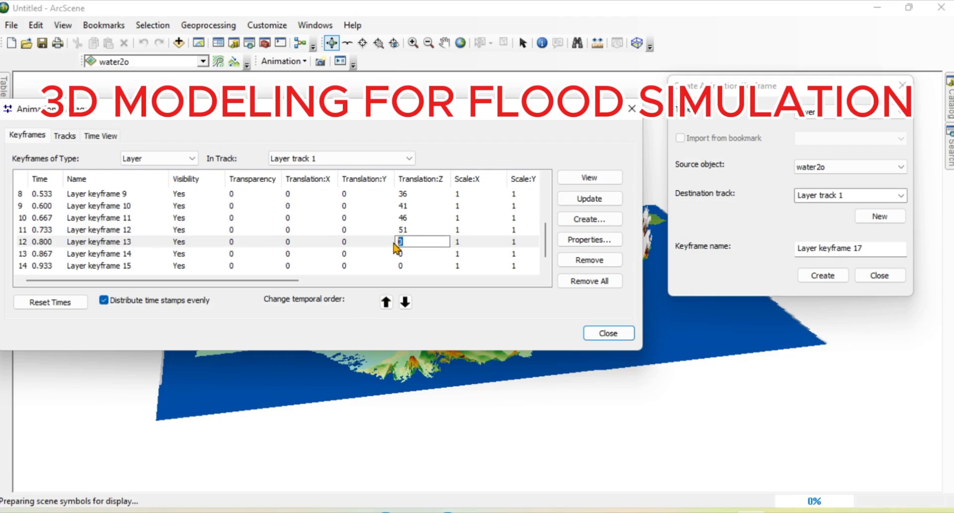
pyautogui.click(400, 254)
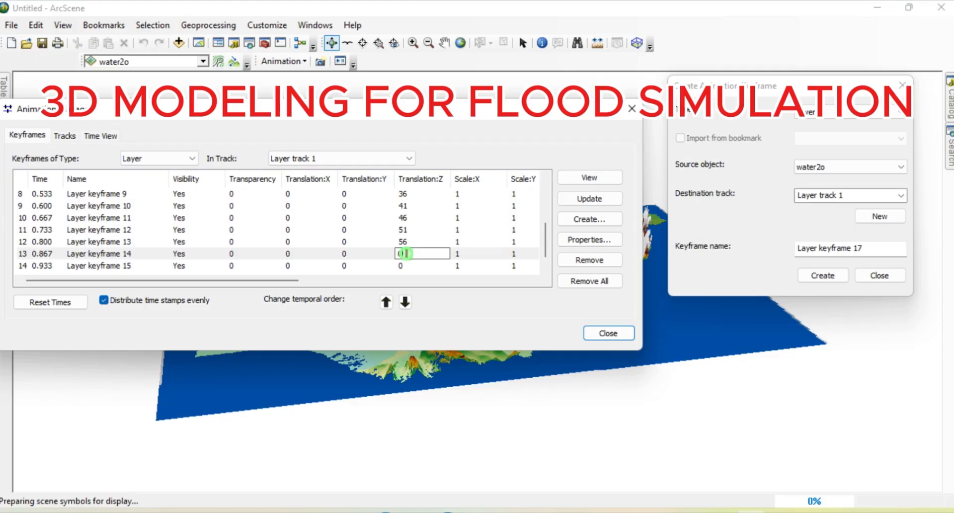
pyautogui.click(400, 253)
pyautogui.press('Return')
pyautogui.click(400, 253)
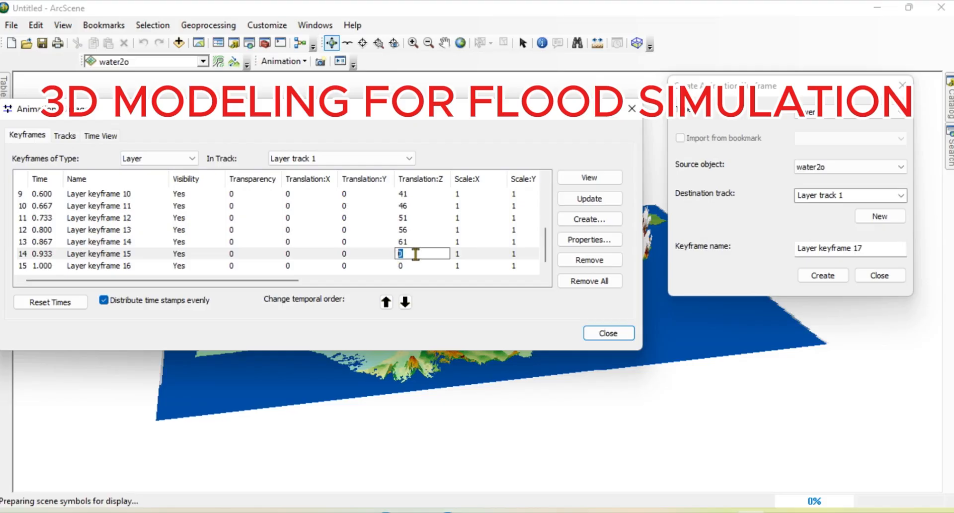
pyautogui.write('66')
pyautogui.press('Return')
pyautogui.click(396, 266)
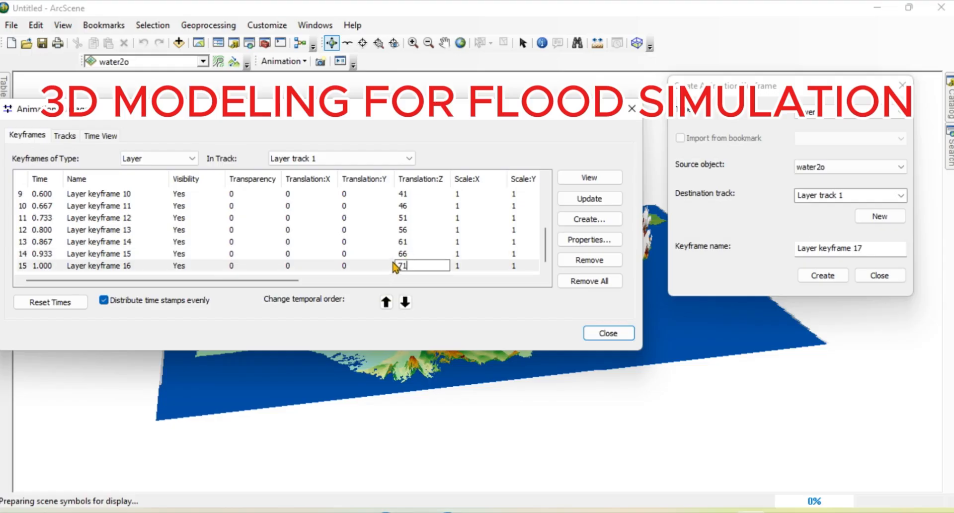
# Step: Add three more default-named water2o keyframes to Layer track 1
pyautogui.click(823, 276)
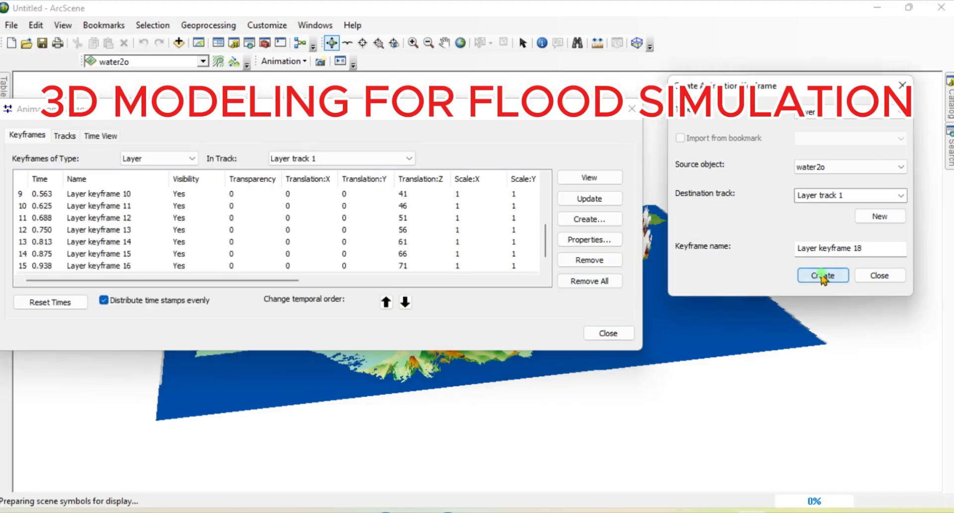
pyautogui.click(823, 276)
pyautogui.click(823, 276)
# Step: Set the Z translation of Layer keyframes 17, 18 and 19 to 76, 81 and 86
pyautogui.click(399, 254)
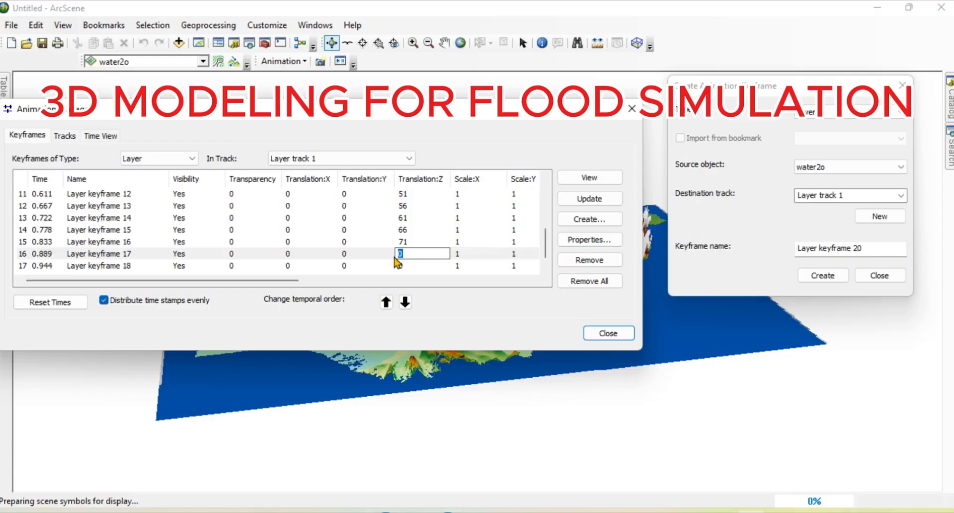
pyautogui.write('76')
pyautogui.click(399, 266)
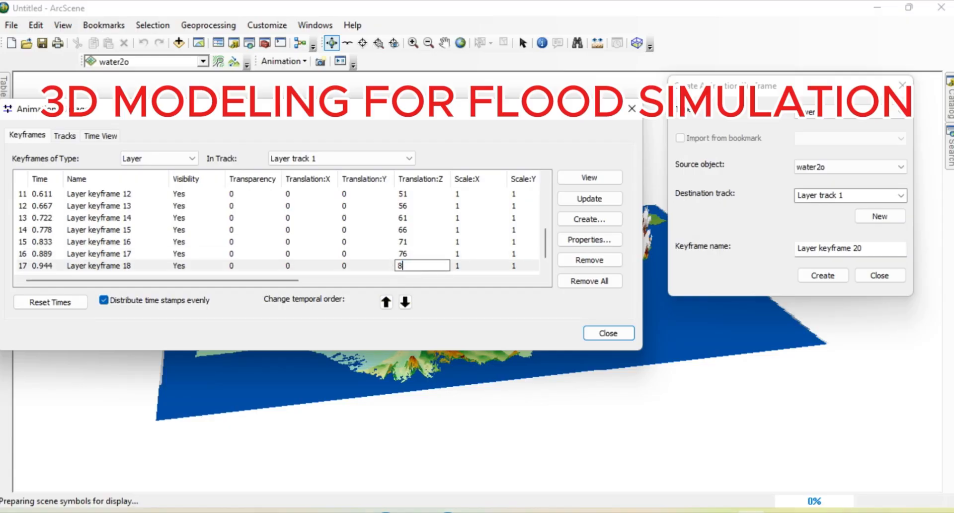
pyautogui.scroll(-1, 434, 255)
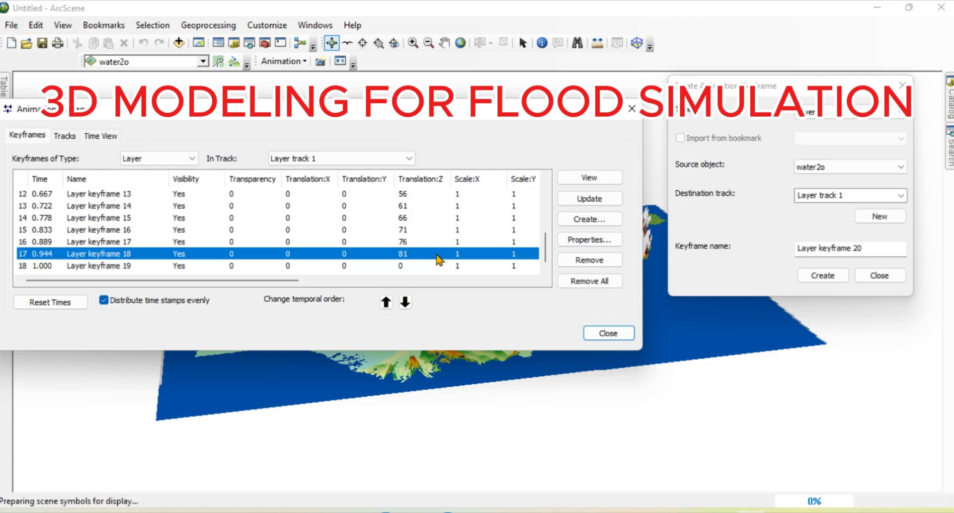
pyautogui.click(406, 266)
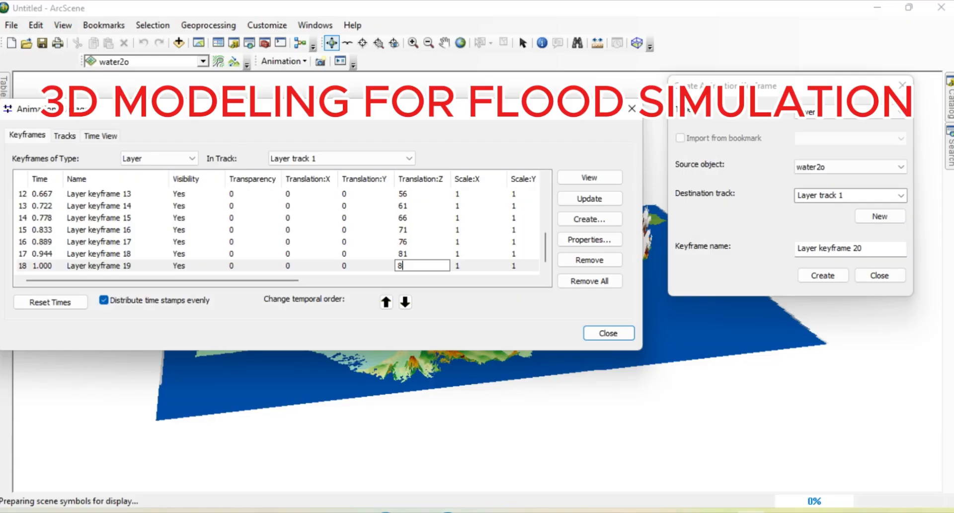
pyautogui.press('Return')
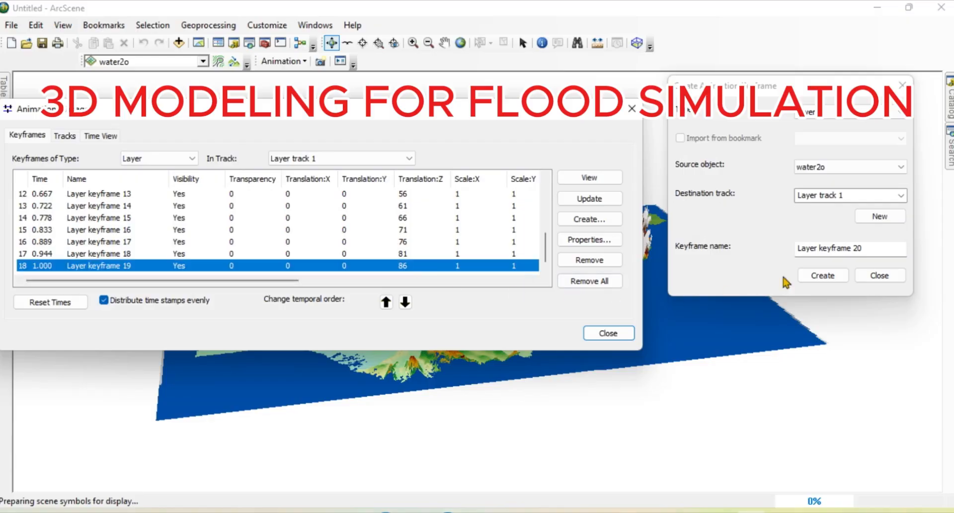
# Step: Create two more water2o keyframes in Layer track 1 and set their Z translations to 91 and 96
pyautogui.click(823, 275)
pyautogui.click(824, 275)
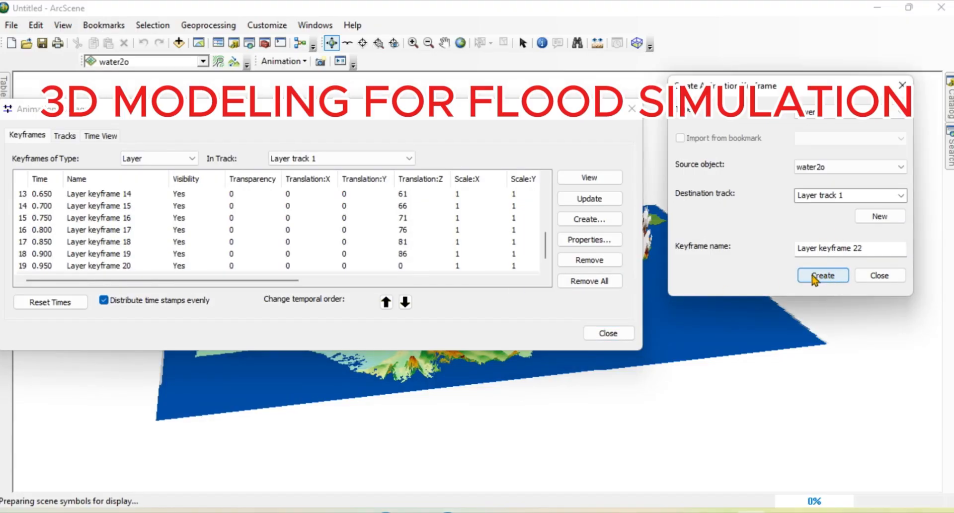
pyautogui.click(404, 266)
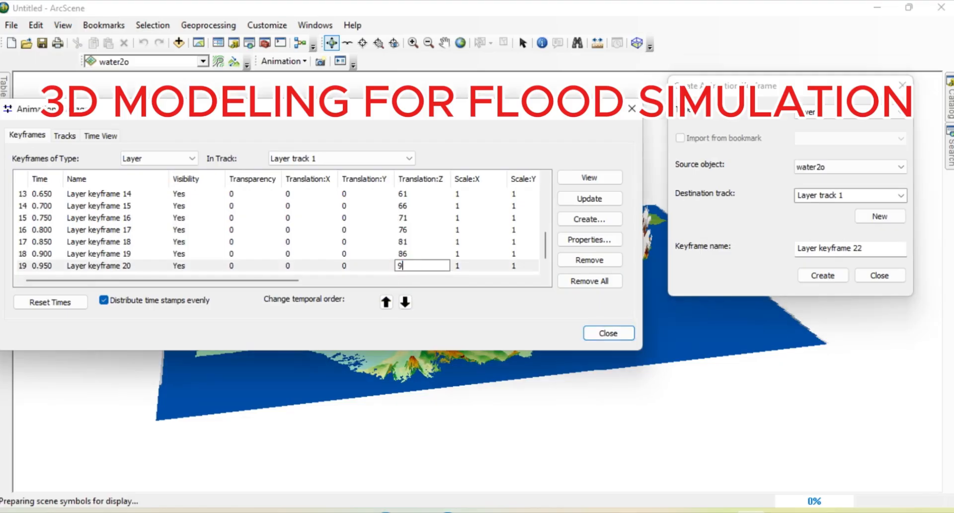
pyautogui.press('Return')
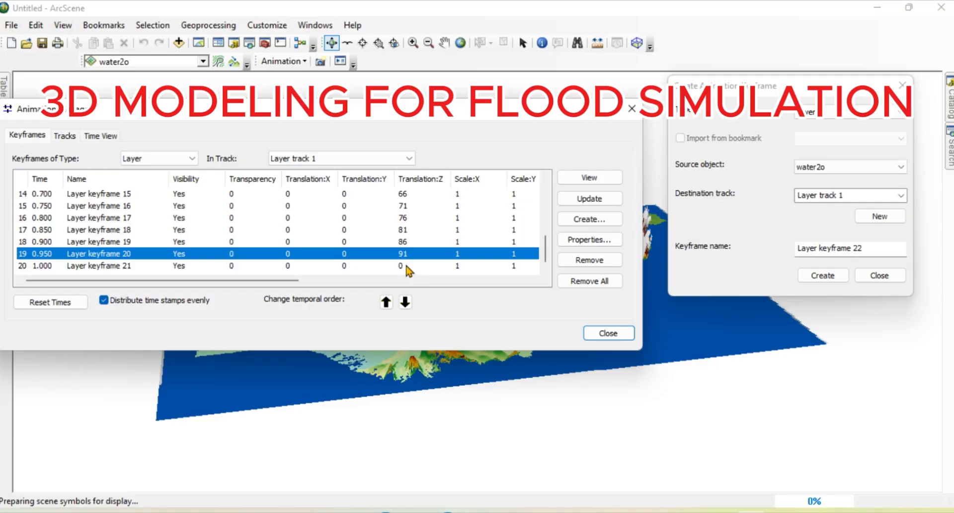
pyautogui.click(406, 266)
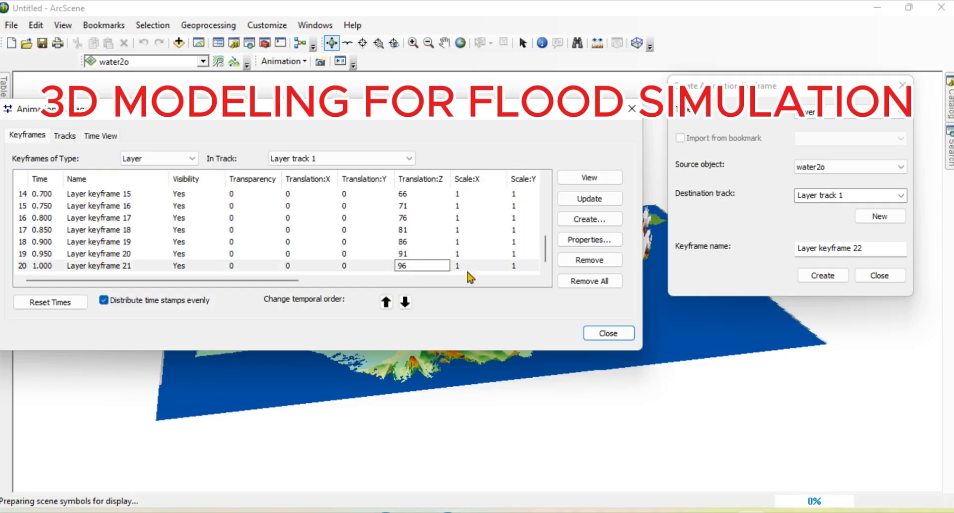
# Step: Create one final water2o keyframe with a Z translation of 100 and close the Animation Manager
pyautogui.click(823, 275)
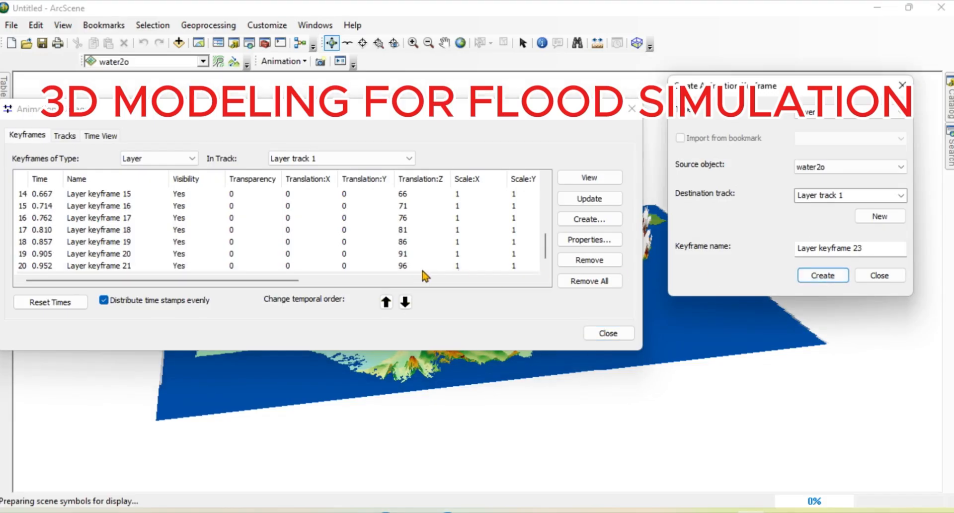
pyautogui.click(417, 267)
pyautogui.click(398, 267)
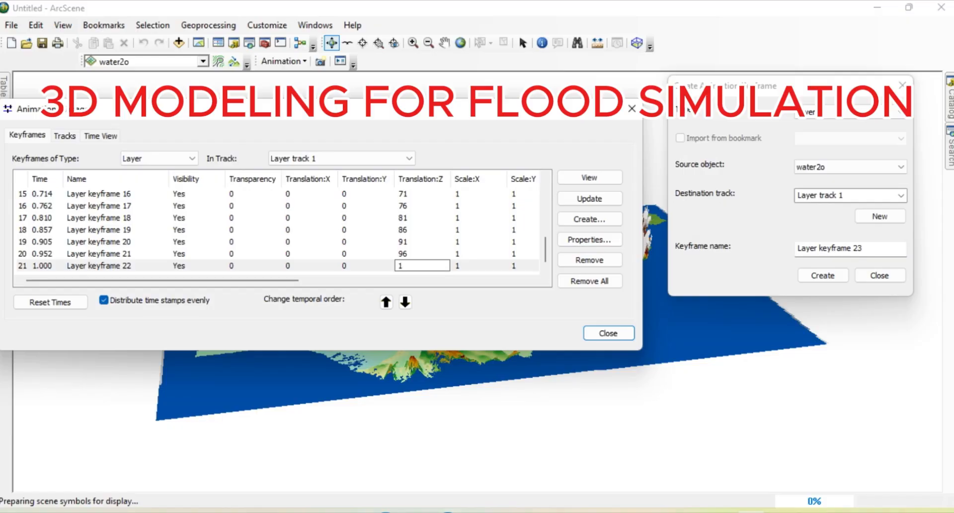
pyautogui.write('100')
pyautogui.click(608, 333)
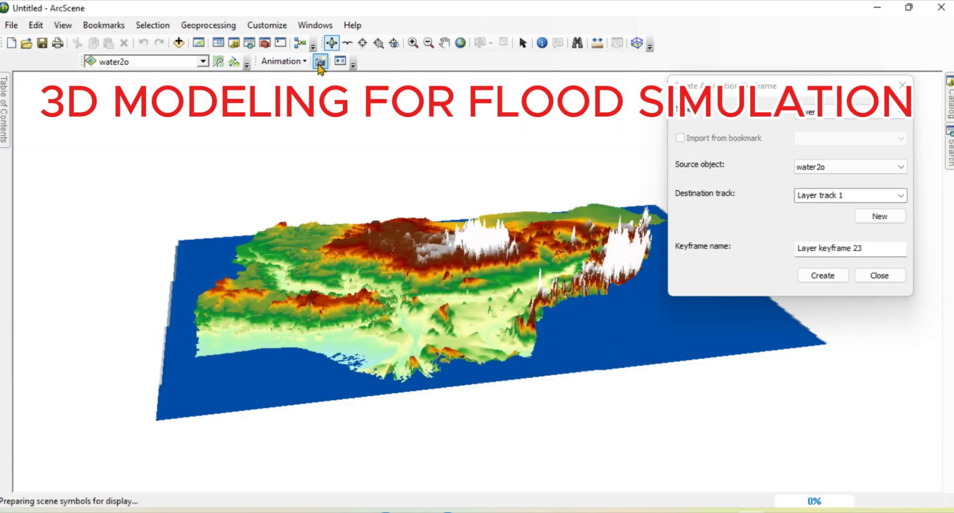
# Step: Play the flood animation in Loop forward and reverse mode with a frame duration of 2.0 seconds
pyautogui.click(340, 62)
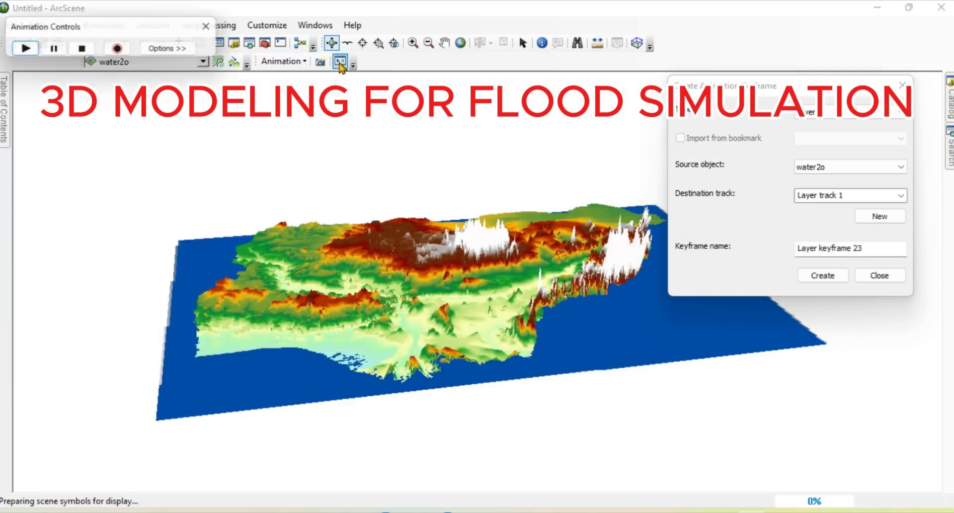
pyautogui.click(168, 49)
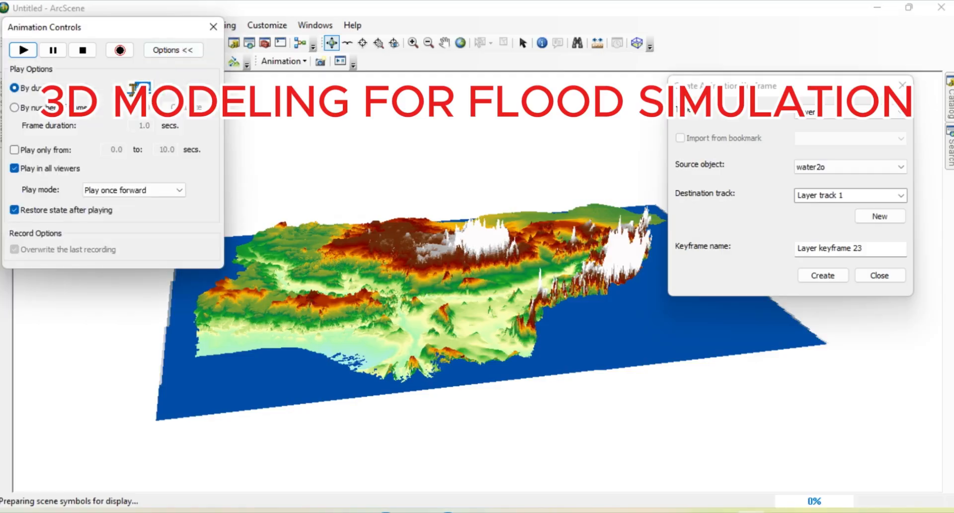
pyautogui.click(314, 129)
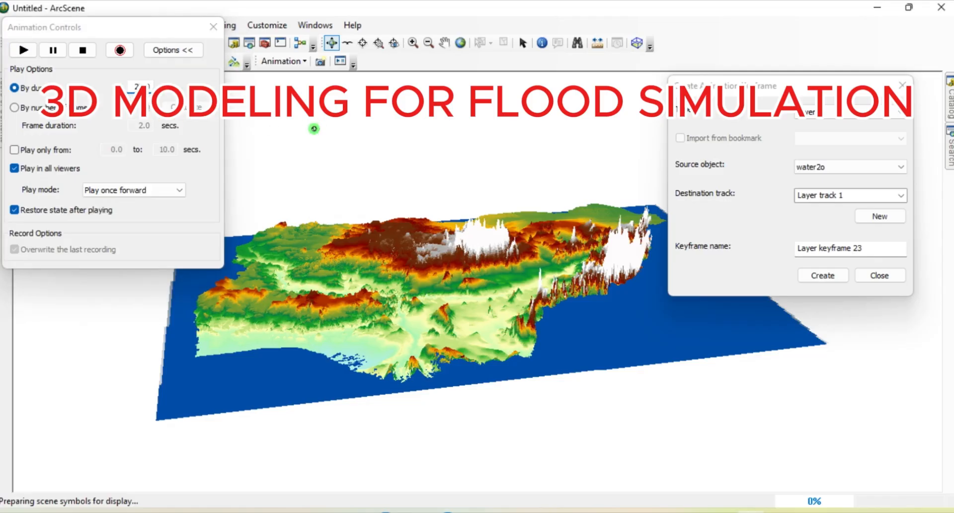
pyautogui.click(178, 190)
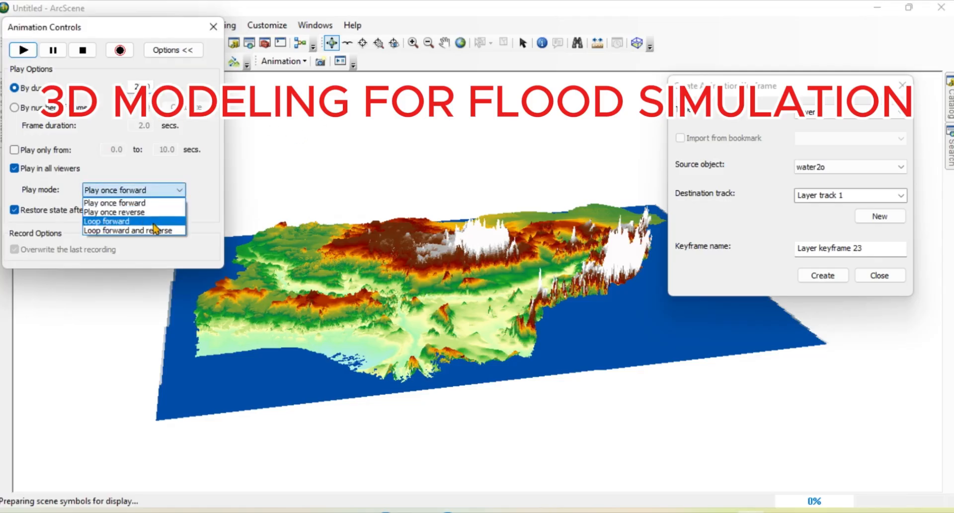
pyautogui.click(155, 233)
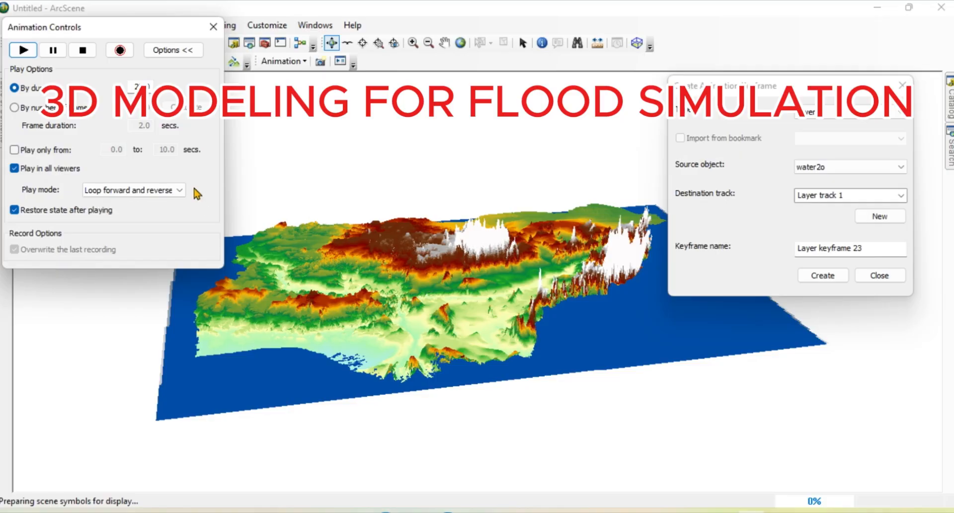
pyautogui.moveTo(427, 258); pyautogui.dragTo(345, 354)
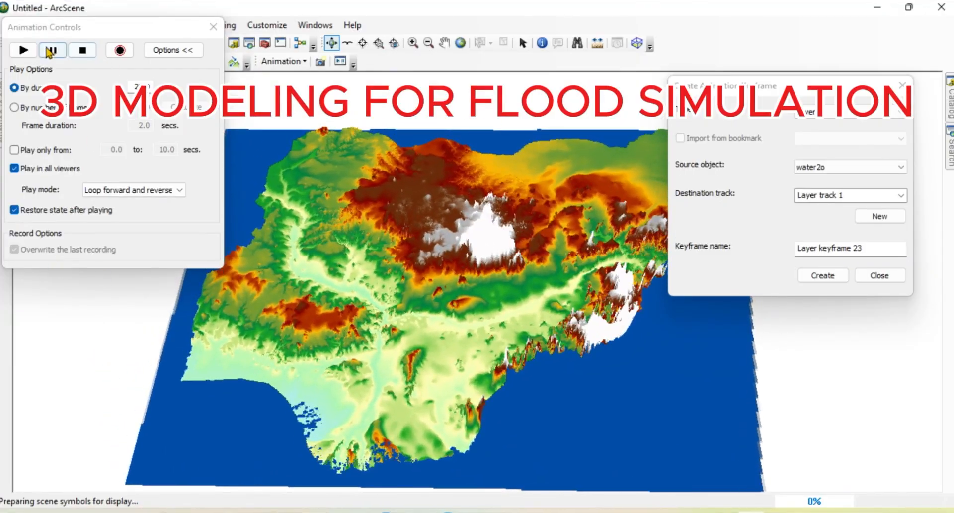
pyautogui.click(23, 51)
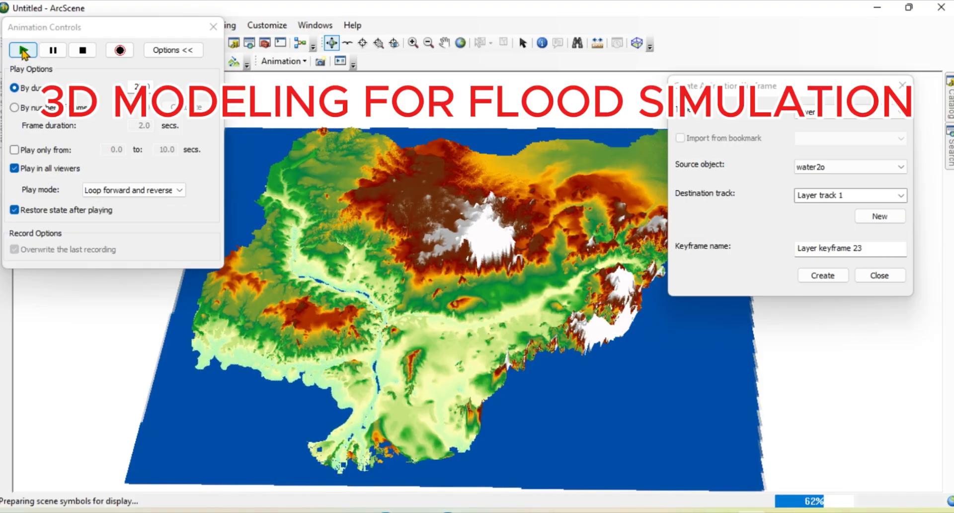
# Step: Create another water2o keyframe in Layer track 1 and set its Z translation to 110
pyautogui.click(817, 278)
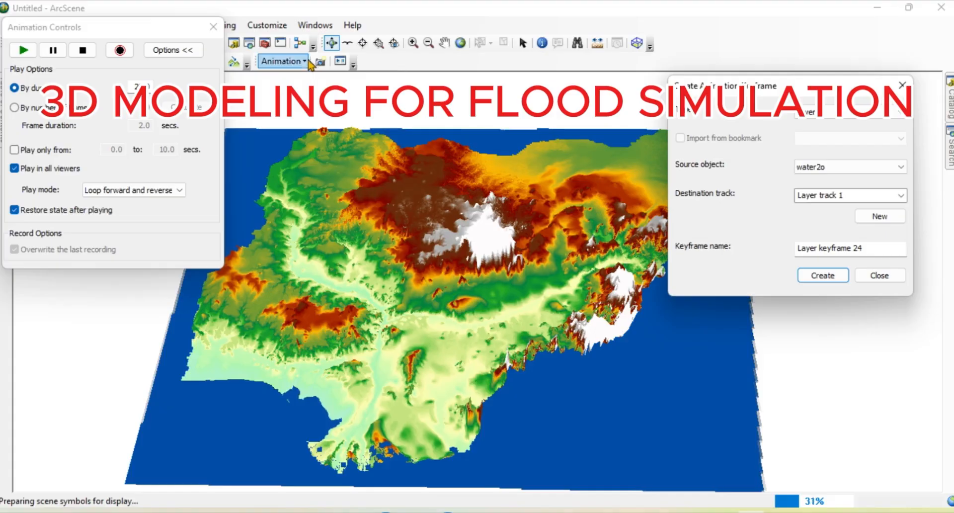
pyautogui.click(282, 61)
pyautogui.click(328, 224)
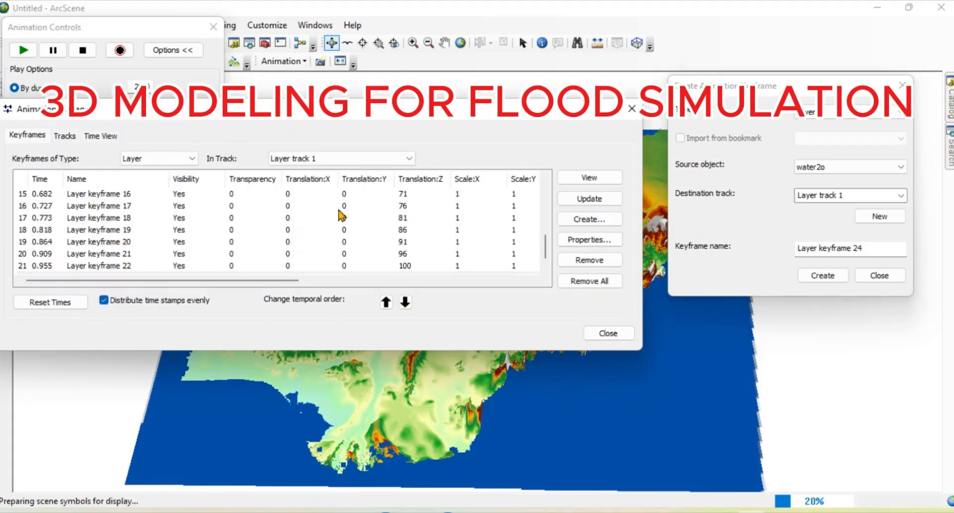
pyautogui.doubleClick(416, 269)
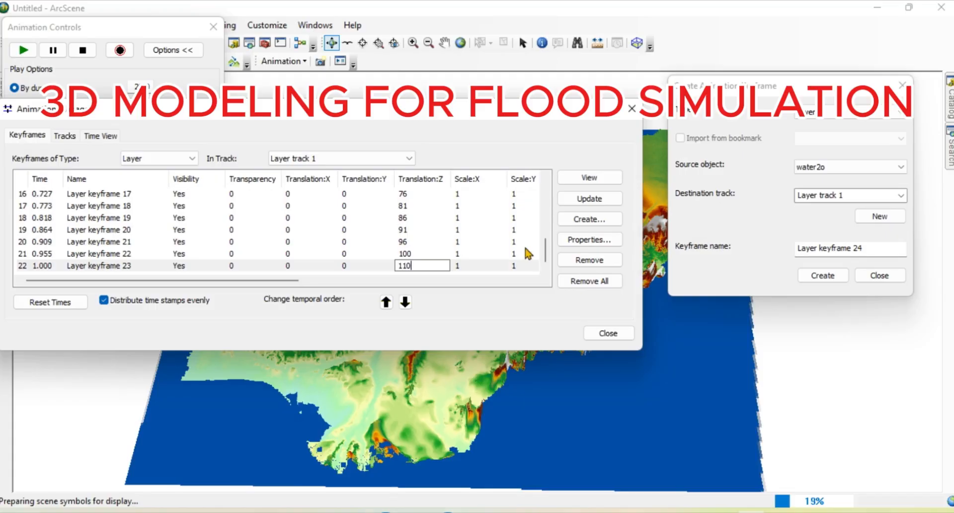
pyautogui.click(545, 260)
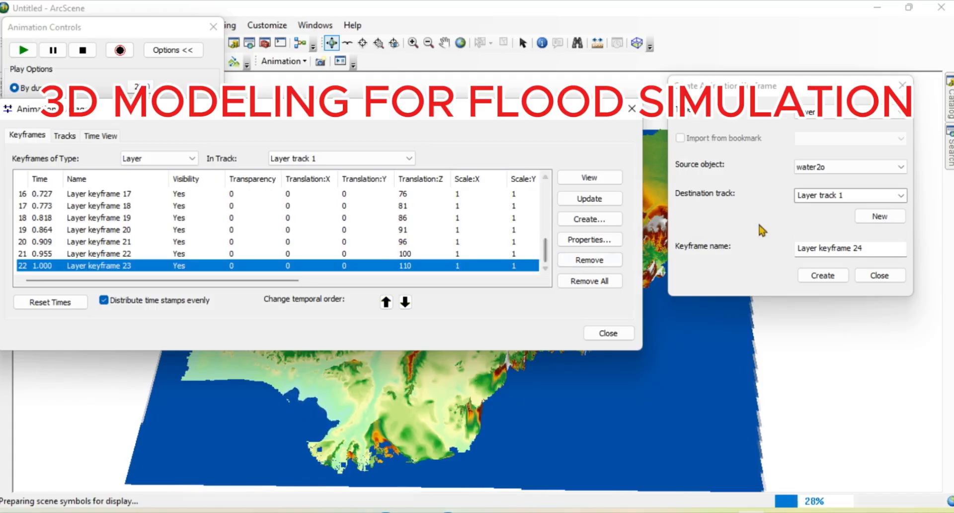
# Step: Create two more water2o keyframes in Layer track 1 and set their Z translations to 115 and 120
pyautogui.click(825, 277)
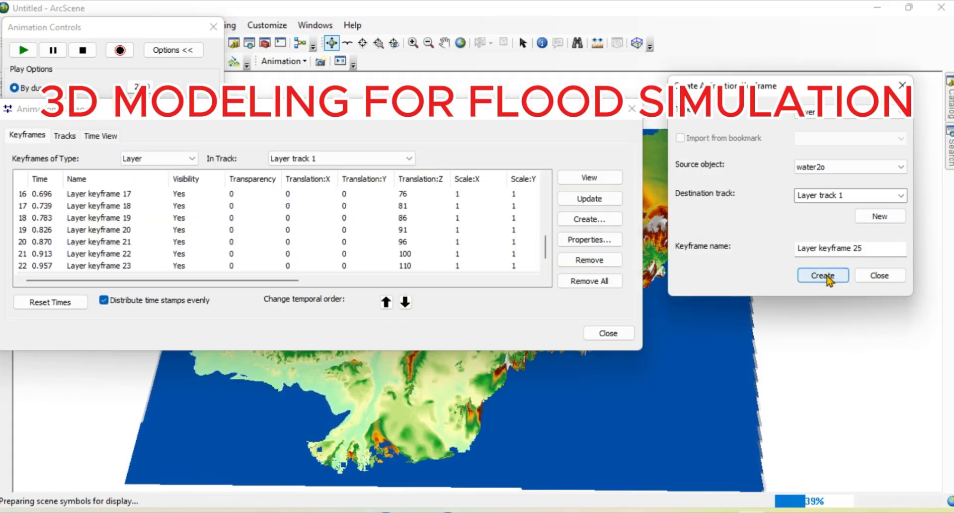
pyautogui.click(825, 276)
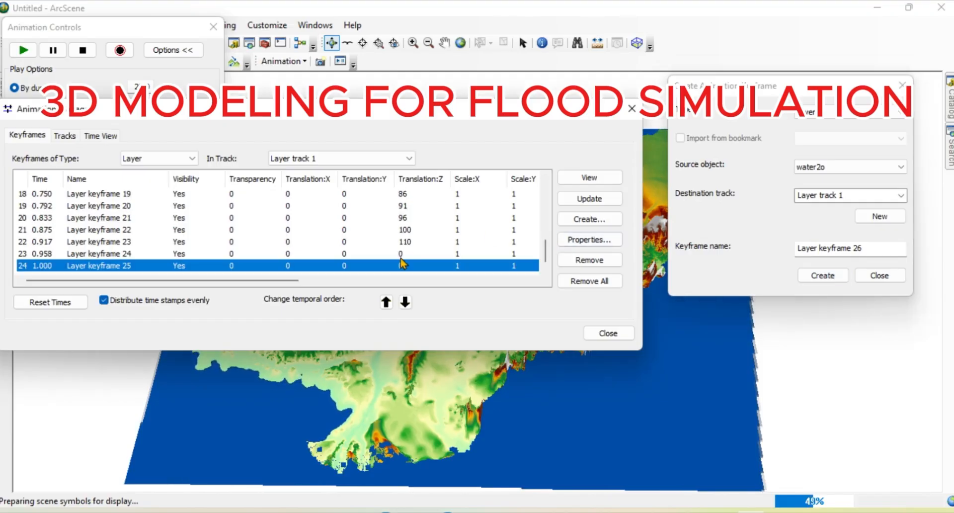
pyautogui.click(400, 253)
pyautogui.click(397, 253)
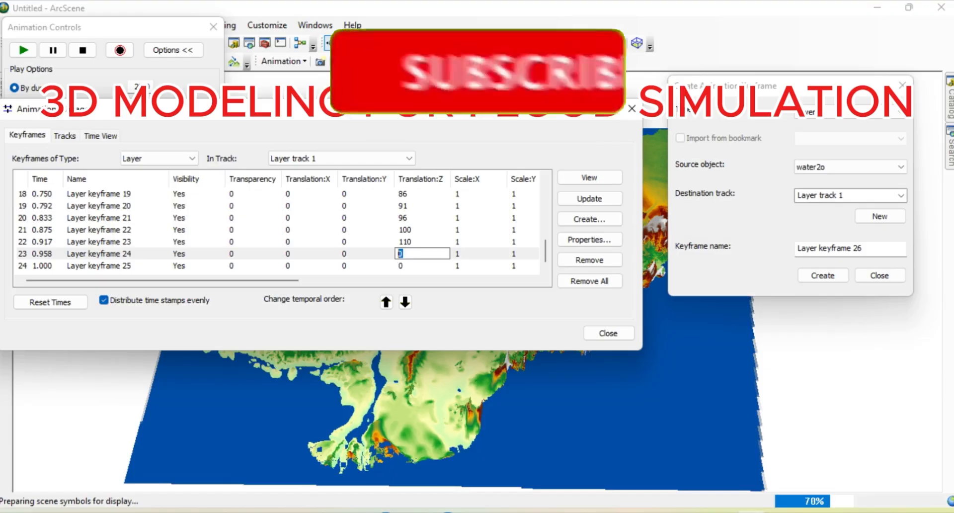
pyautogui.write('115')
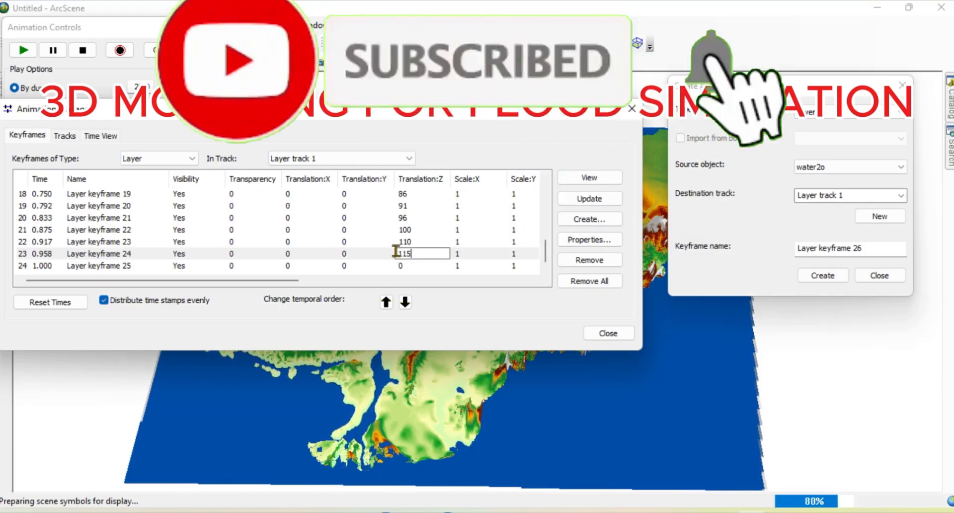
pyautogui.click(419, 265)
pyautogui.click(403, 265)
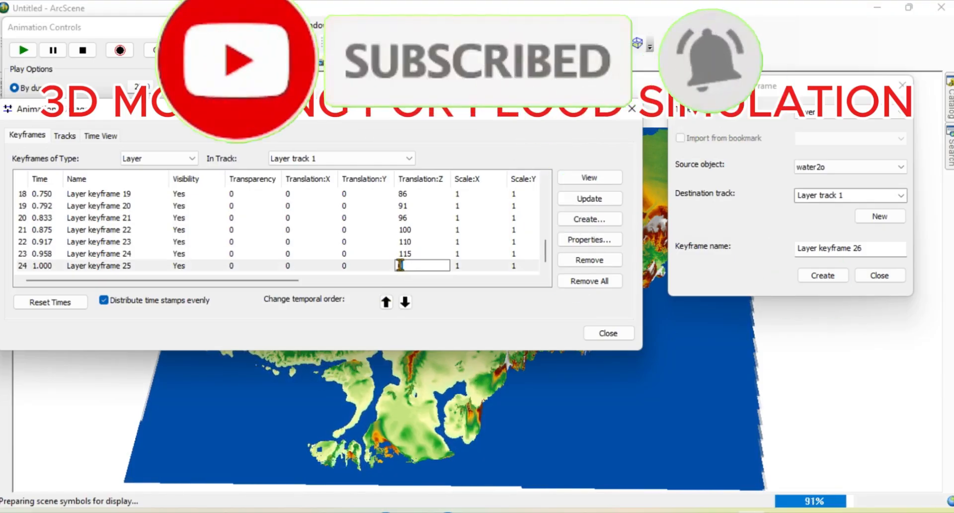
pyautogui.write('1')
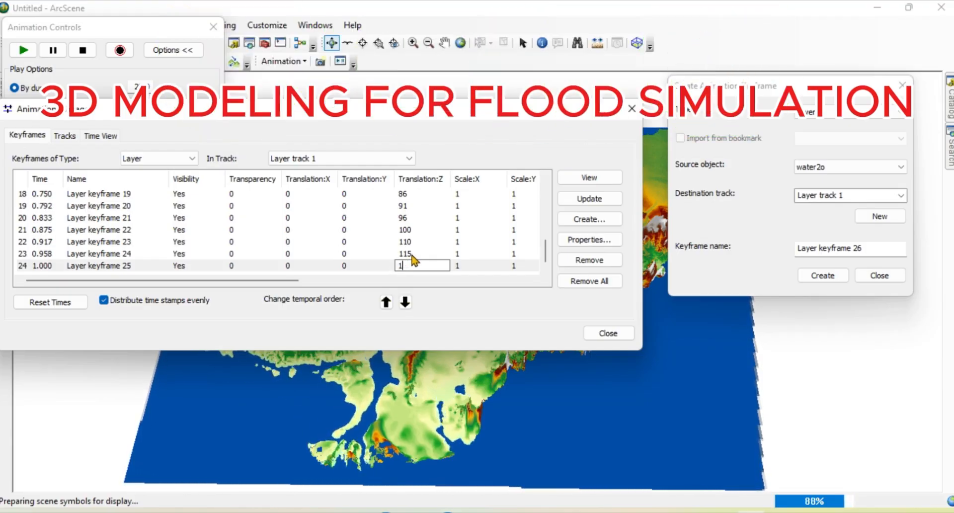
pyautogui.write('20')
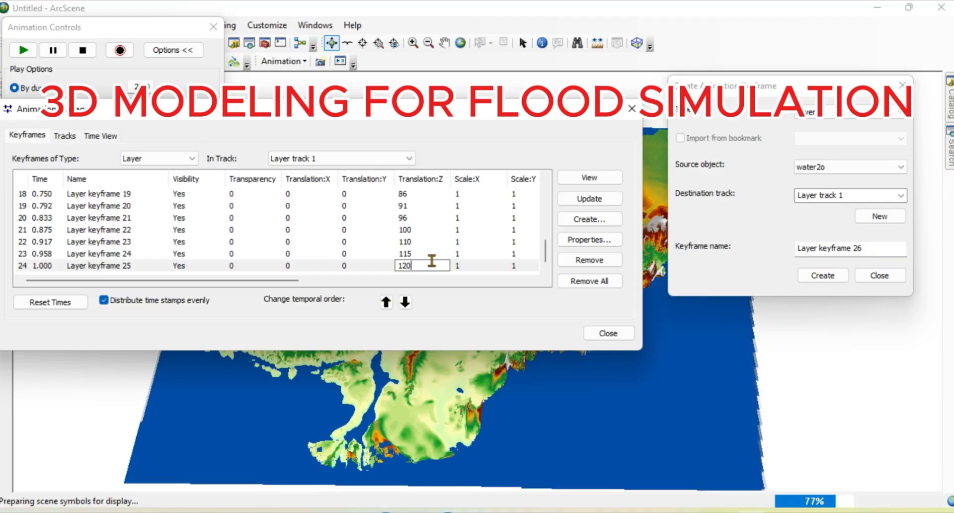
pyautogui.press('Return')
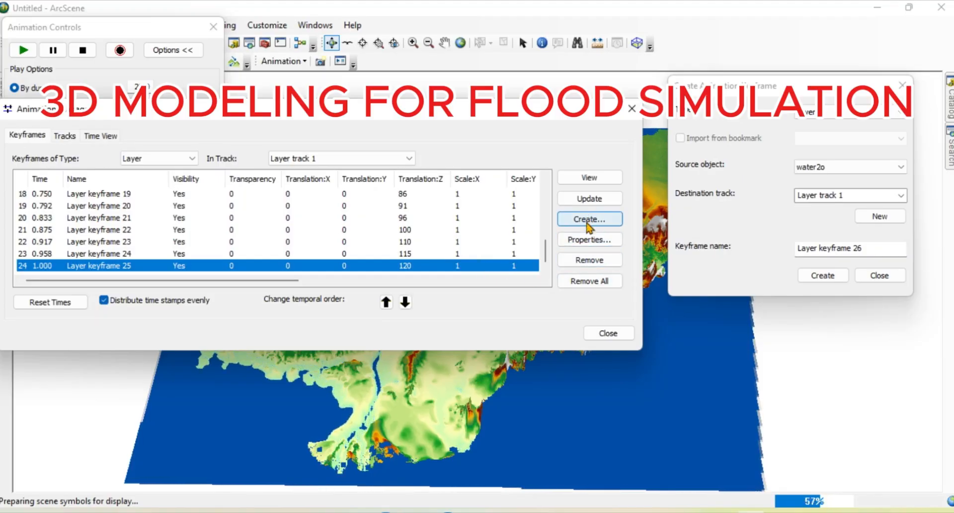
# Step: Remove the initial keyframe, Layer keyframe 1, from Layer track 1
pyautogui.click(590, 223)
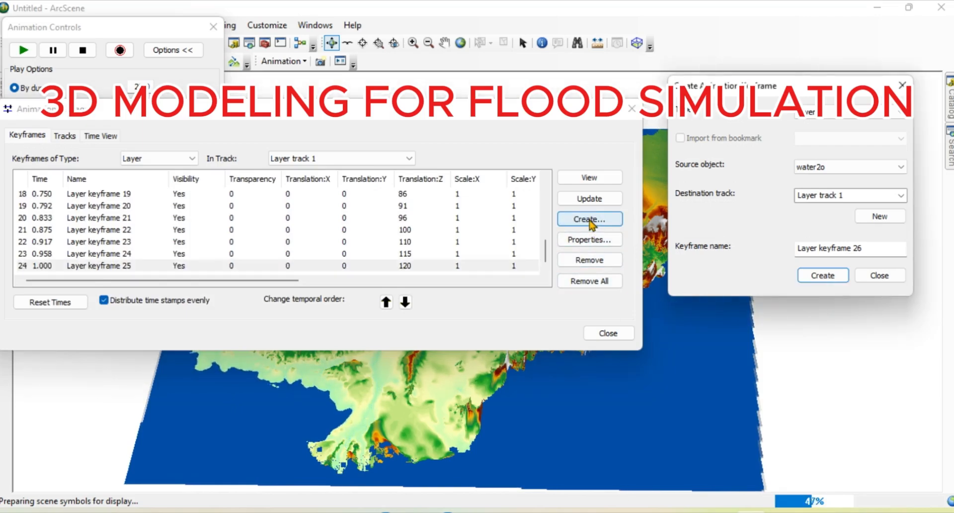
pyautogui.click(431, 256)
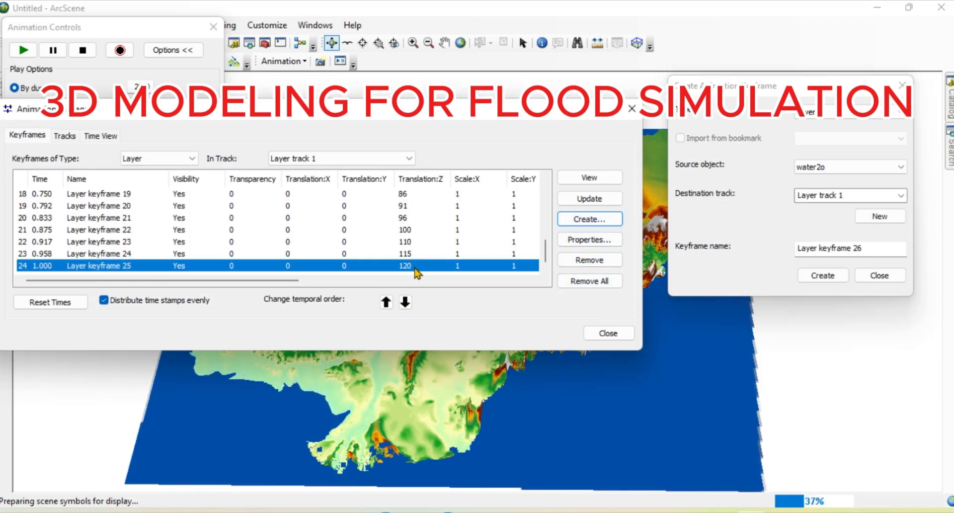
pyautogui.scroll(6, 413, 224)
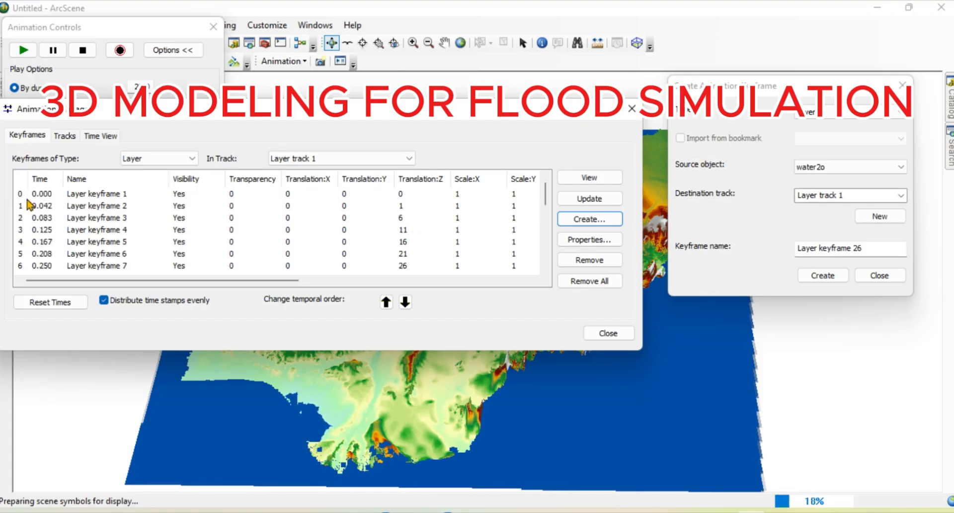
pyautogui.click(22, 194)
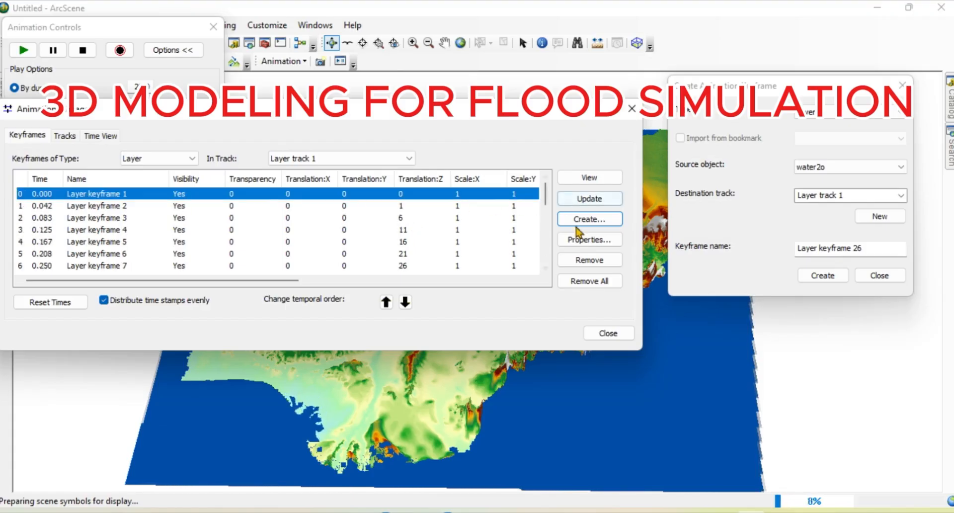
pyautogui.click(590, 261)
# Step: Create an additional water2o keyframe, set its Z translation to 130, and close the Animation Manager
pyautogui.scroll(-6, 428, 210)
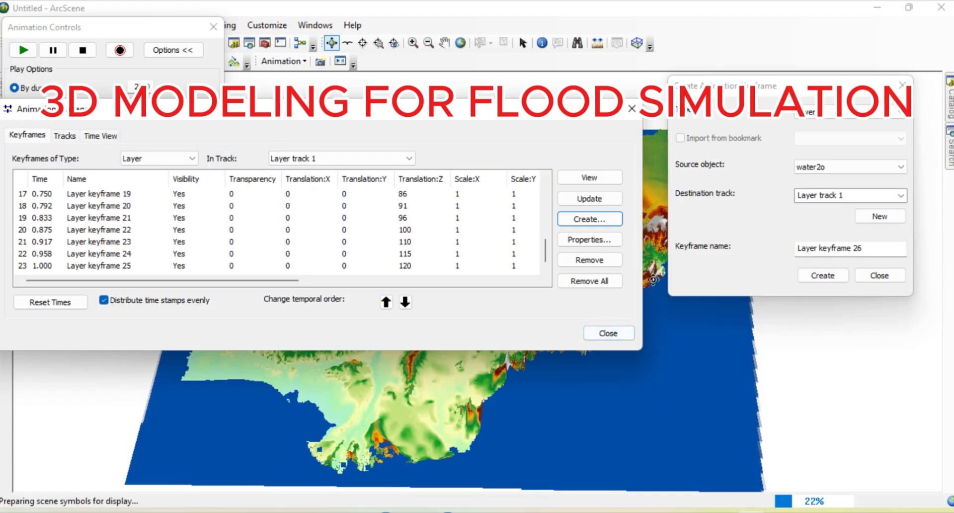
pyautogui.click(823, 275)
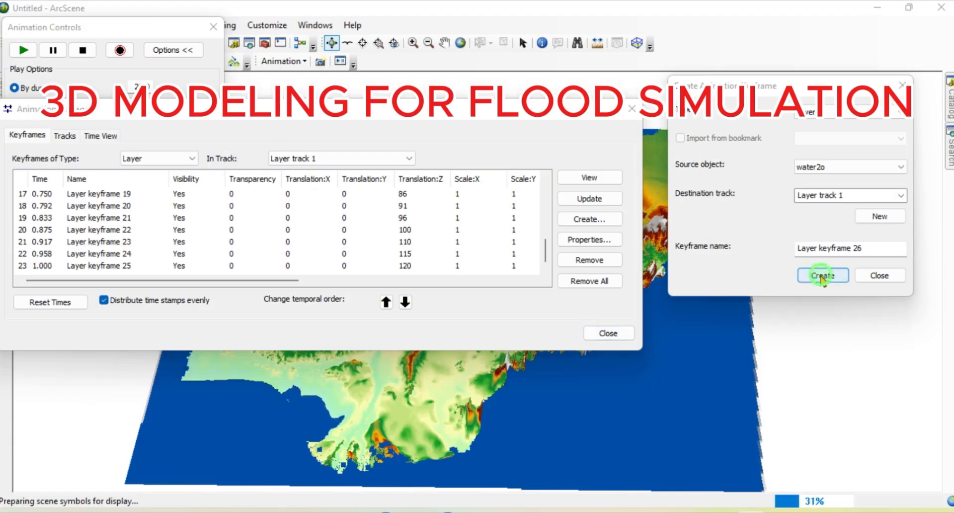
pyautogui.click(497, 267)
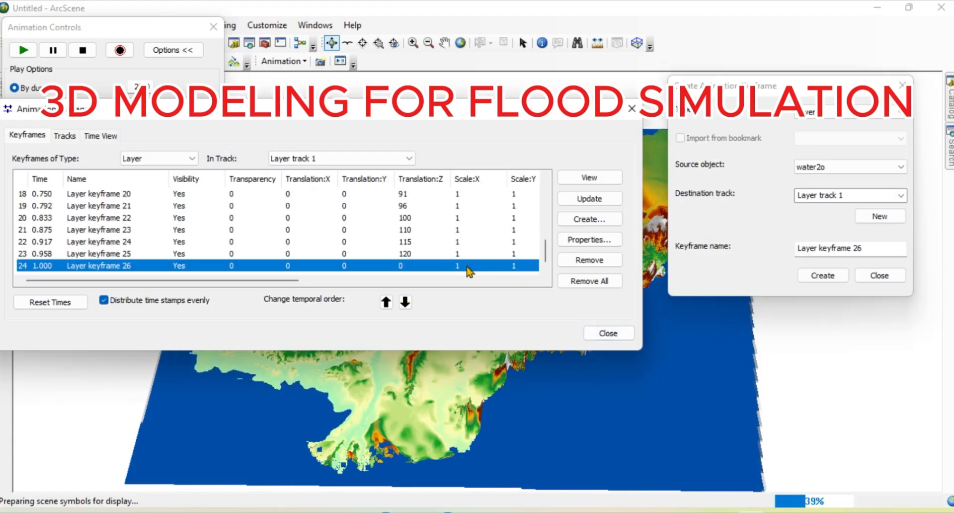
pyautogui.click(407, 266)
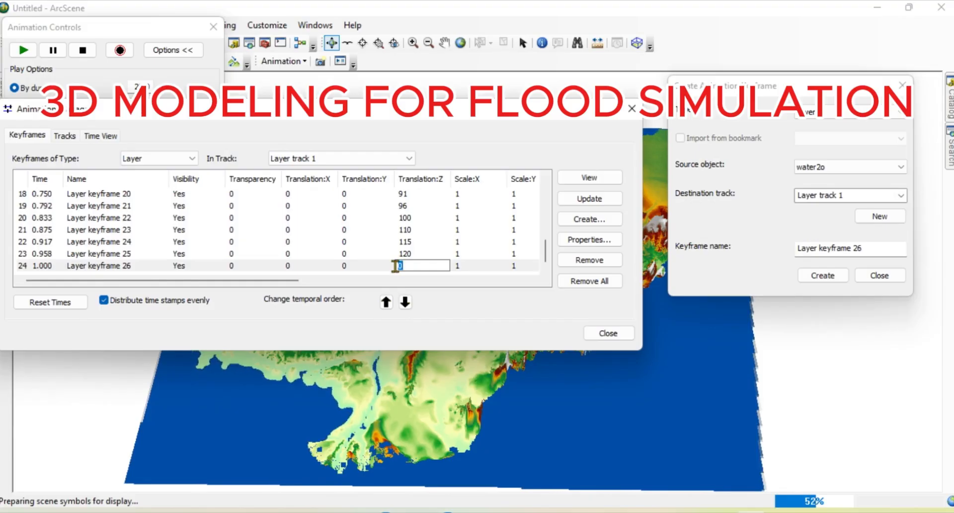
pyautogui.write('130')
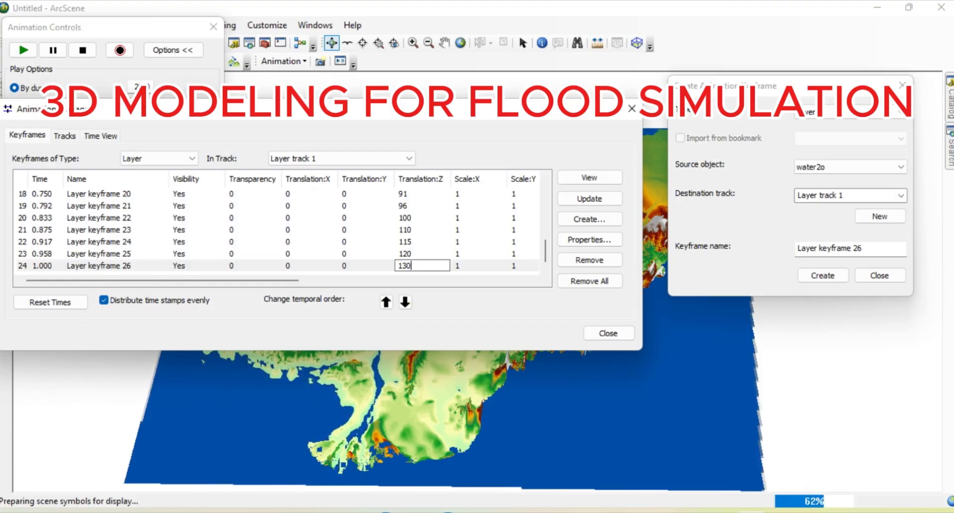
pyautogui.click(607, 334)
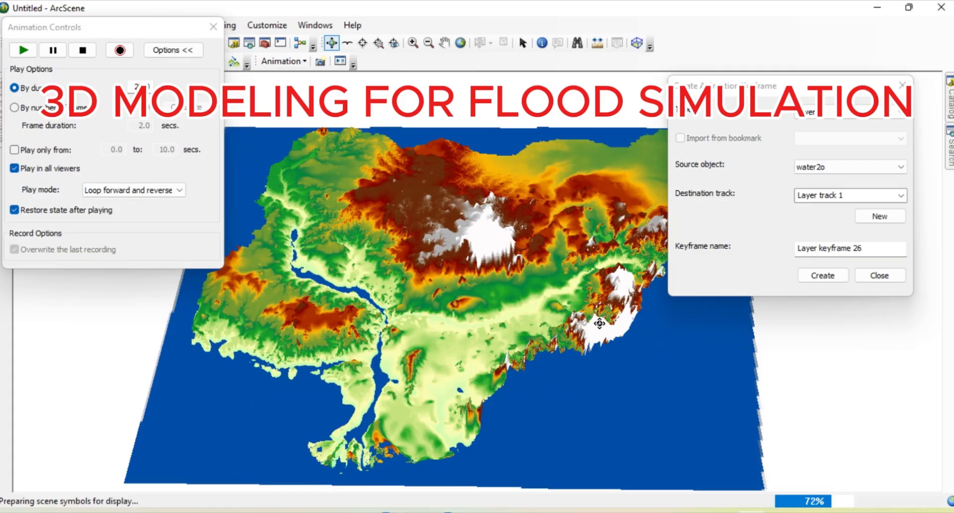
# Step: Replay the updated flood animation and examine the rising water from different angles with the keyframe creation dialog closed
pyautogui.click(23, 49)
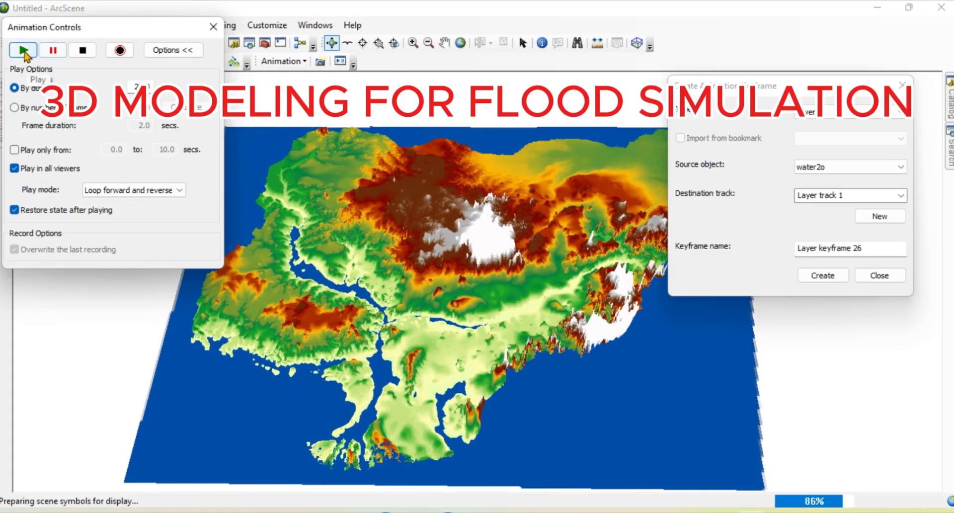
pyautogui.click(51, 51)
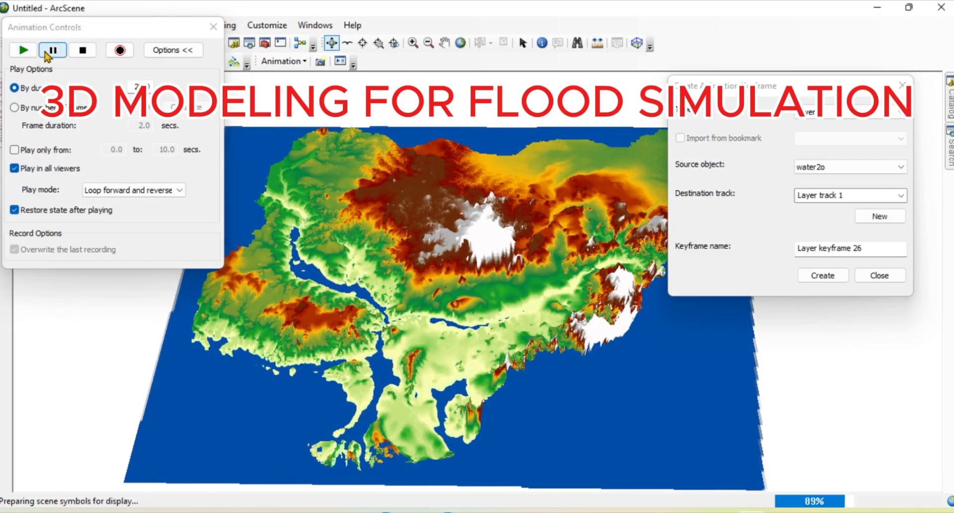
pyautogui.click(24, 51)
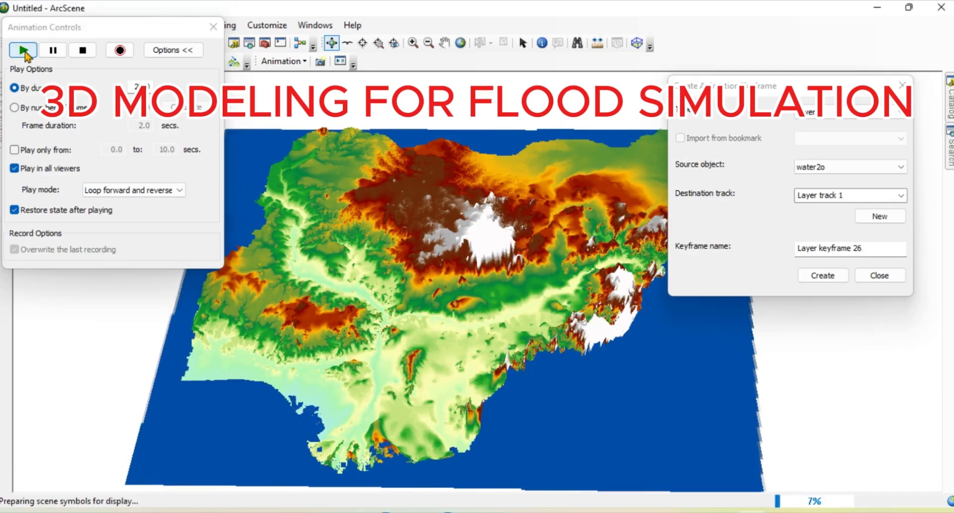
pyautogui.moveTo(394, 350); pyautogui.dragTo(459, 273)
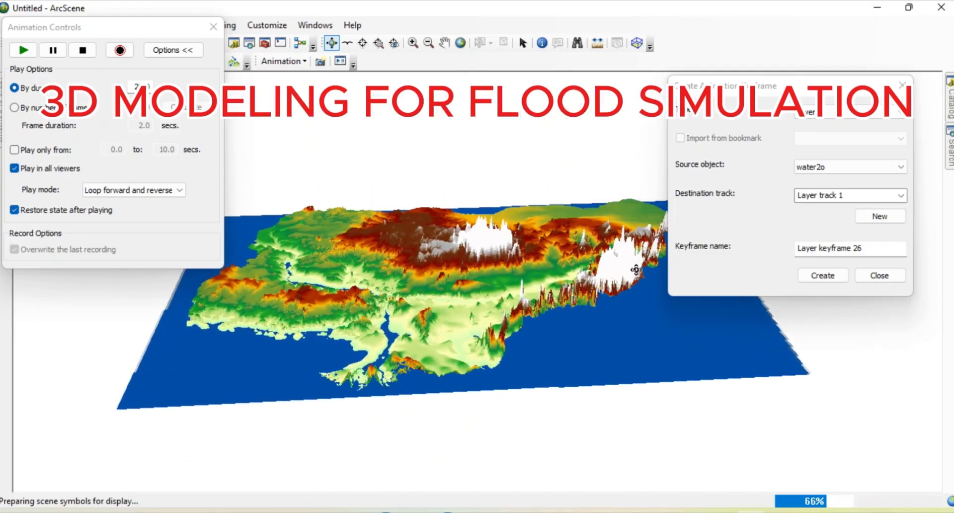
pyautogui.click(880, 275)
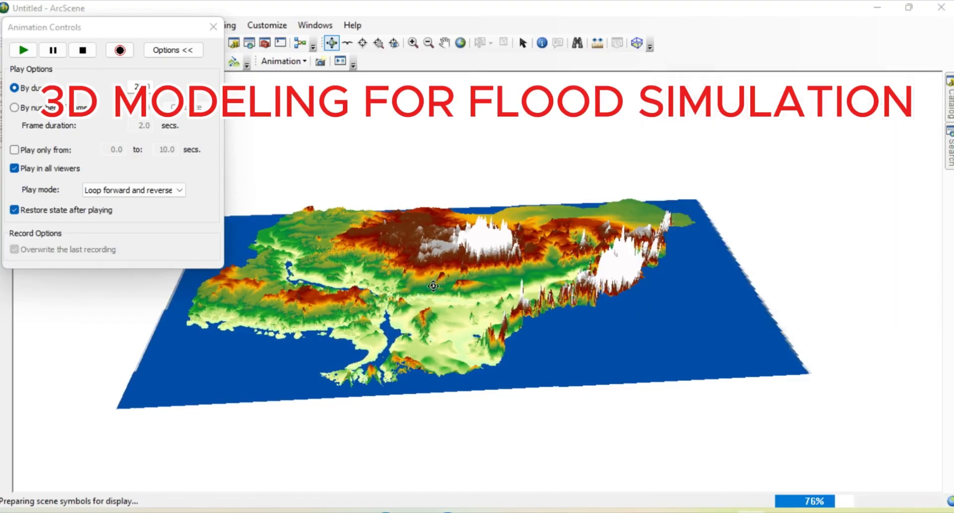
pyautogui.moveTo(433, 286); pyautogui.dragTo(430, 304)
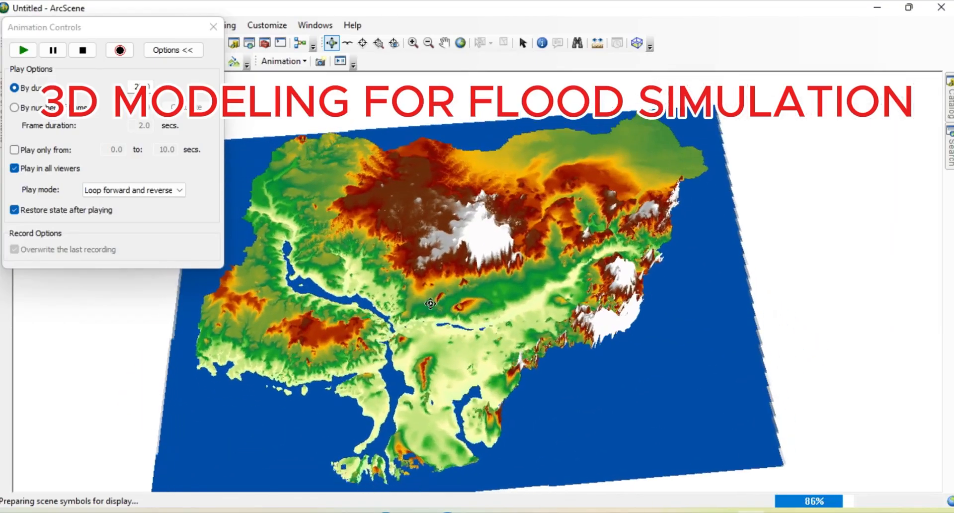
# Step: Examine the playing flood animation while repositioning and scaling the view to show the whole water surface and terrain
pyautogui.click(444, 43)
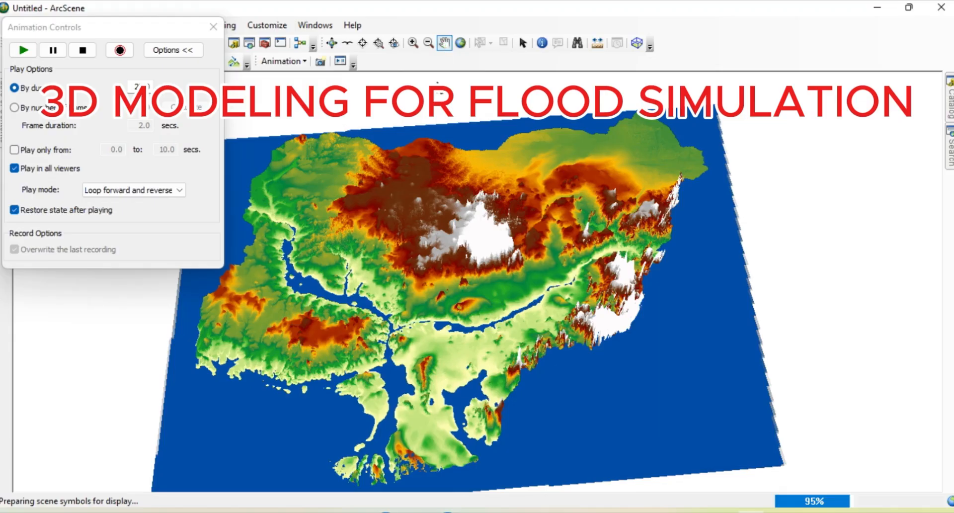
pyautogui.moveTo(392, 198); pyautogui.dragTo(428, 188)
pyautogui.moveTo(433, 195); pyautogui.dragTo(491, 191)
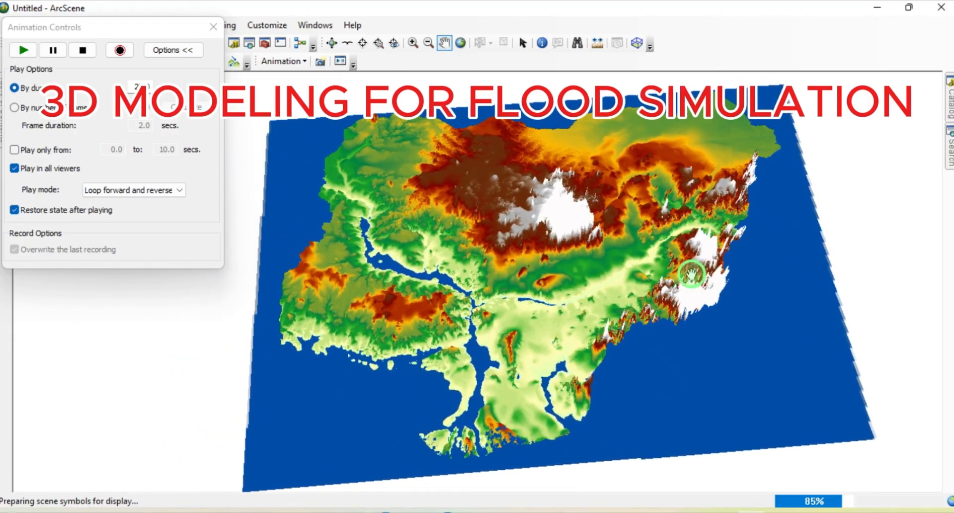
pyautogui.moveTo(692, 273)
pyautogui.mouseDown()
pyautogui.moveTo(673, 308)
pyautogui.moveTo(689, 280)
pyautogui.mouseUp()
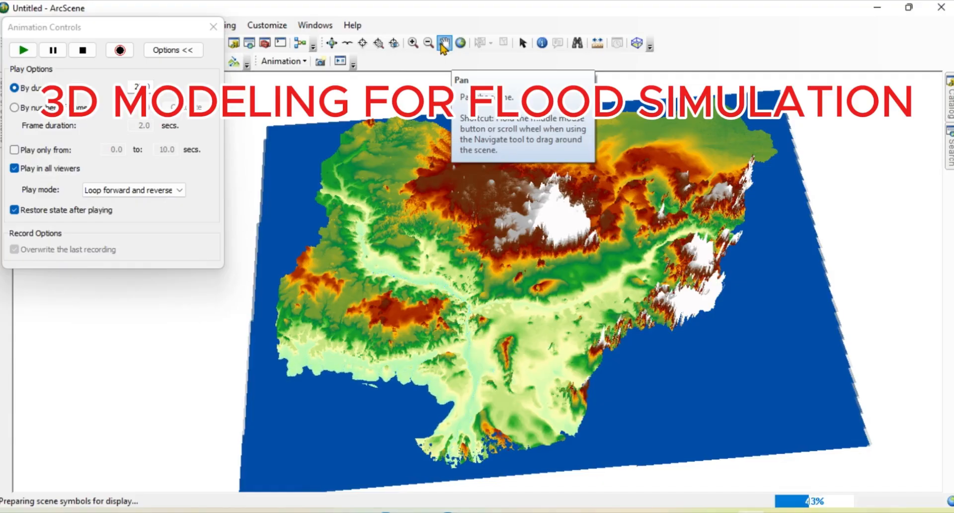
pyautogui.click(638, 43)
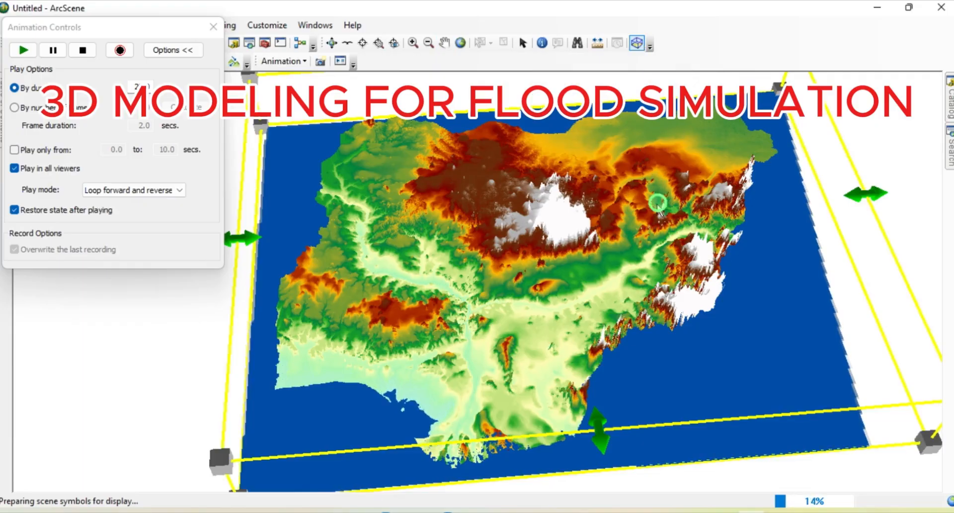
pyautogui.click(444, 43)
pyautogui.moveTo(525, 157)
pyautogui.mouseDown()
pyautogui.moveTo(527, 169)
pyautogui.moveTo(538, 164)
pyautogui.mouseUp()
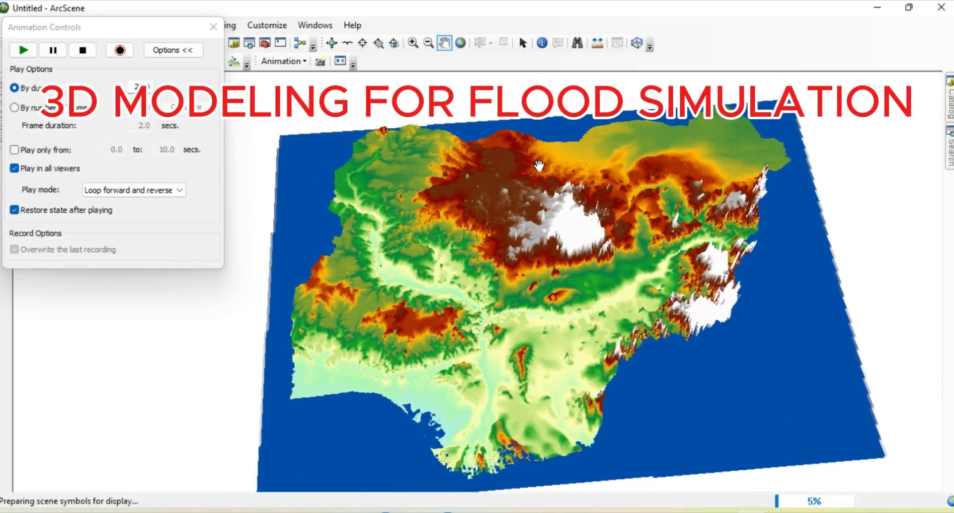
pyautogui.scroll(-1, 542, 184)
pyautogui.scroll(1, 542, 184)
pyautogui.scroll(1, 543, 183)
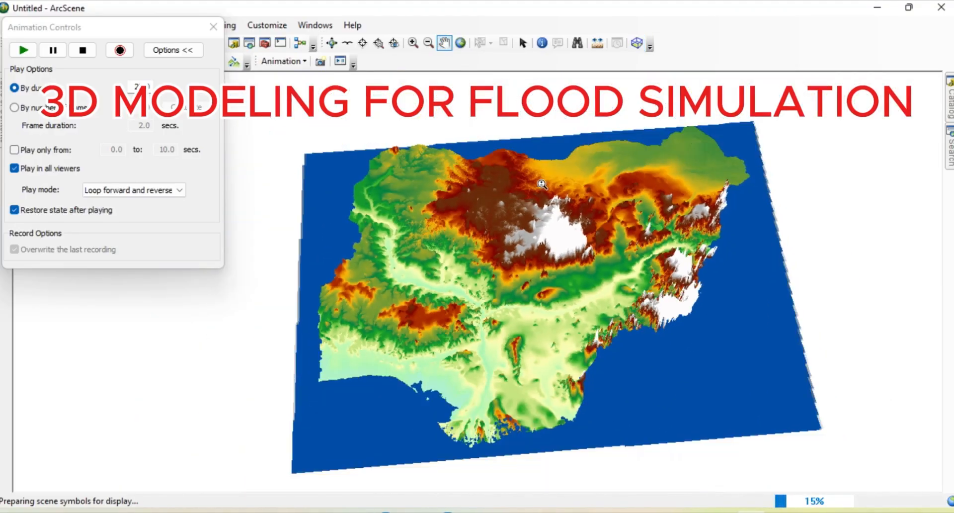
pyautogui.moveTo(530, 215); pyautogui.dragTo(528, 234)
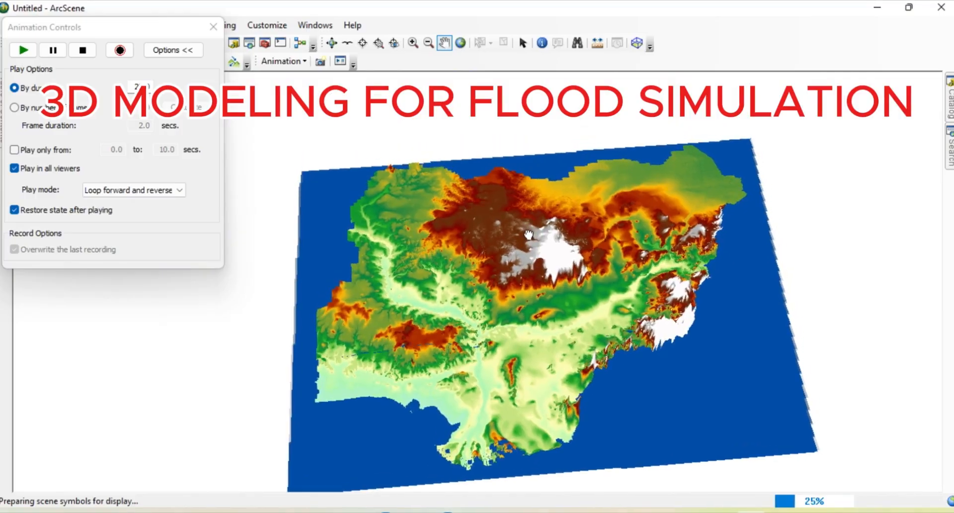
# Step: Display the 3D box around the scene, extend its northern side slightly outward, and pull its western and eastern sides inward
pyautogui.click(637, 44)
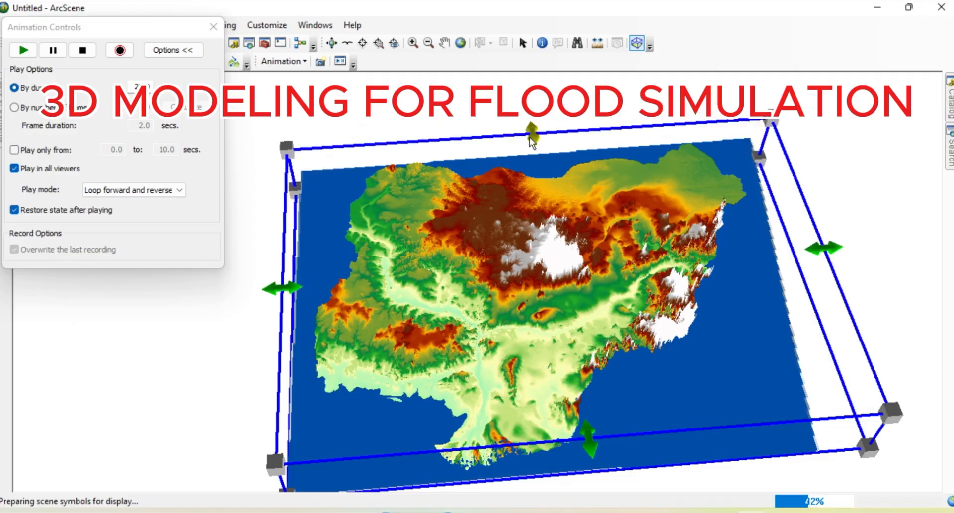
pyautogui.moveTo(530, 138)
pyautogui.mouseDown()
pyautogui.moveTo(526, 201)
pyautogui.moveTo(515, 155)
pyautogui.moveTo(530, 120)
pyautogui.mouseUp()
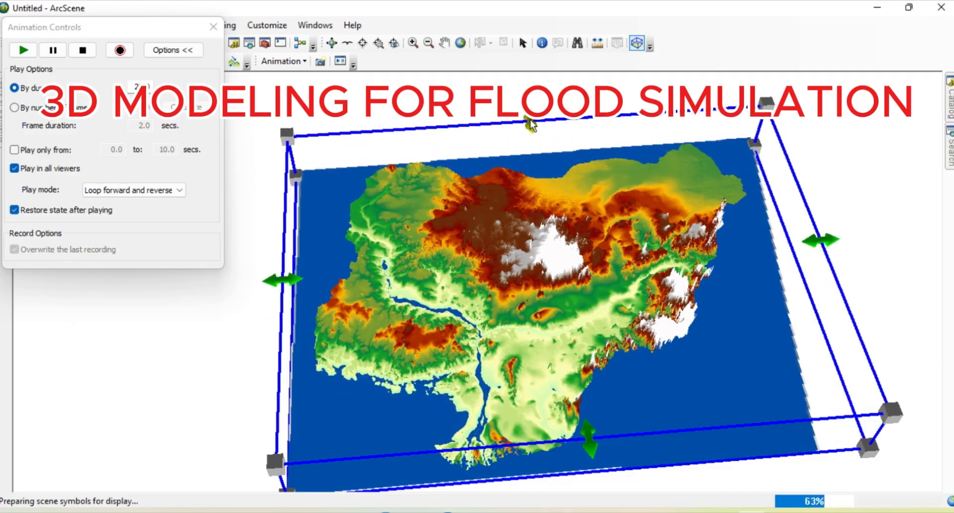
pyautogui.moveTo(283, 293)
pyautogui.mouseDown()
pyautogui.moveTo(348, 293)
pyautogui.moveTo(293, 295)
pyautogui.mouseUp()
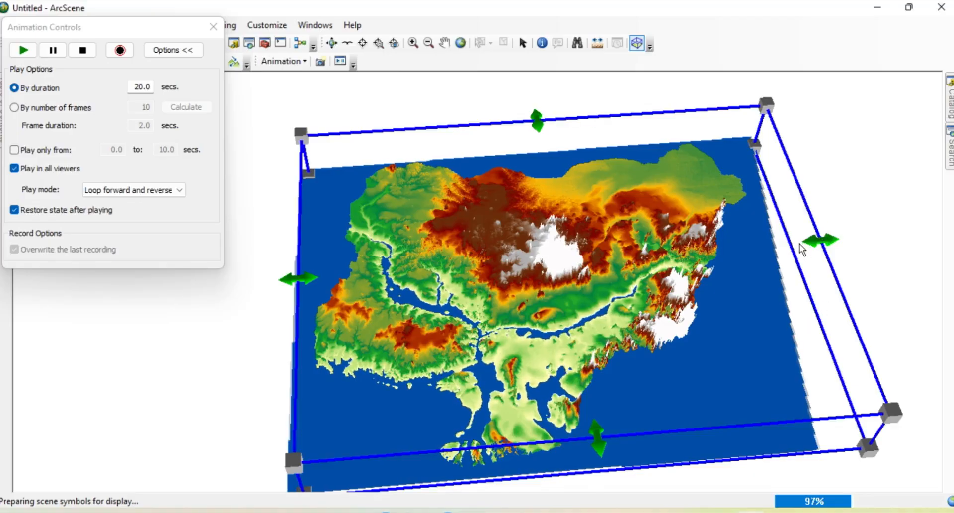
pyautogui.moveTo(802, 248); pyautogui.dragTo(793, 246)
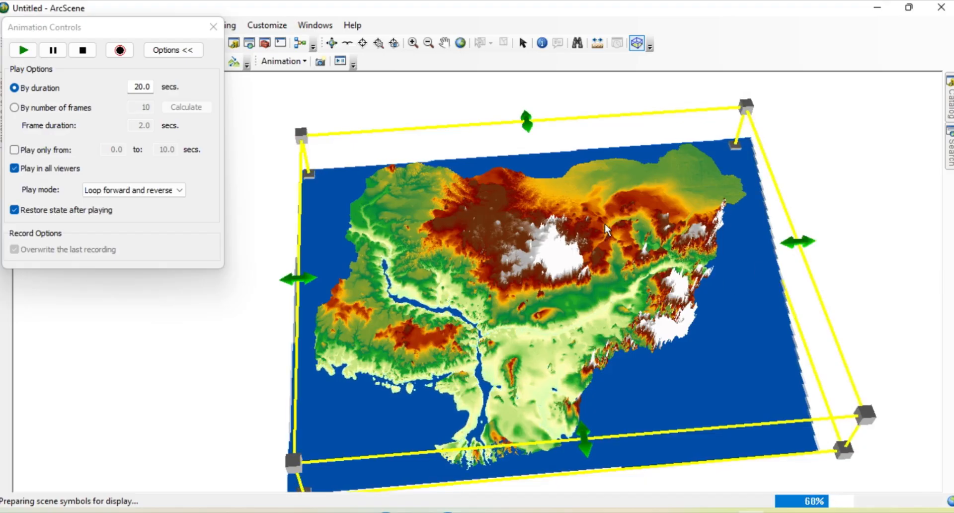
pyautogui.click(567, 219)
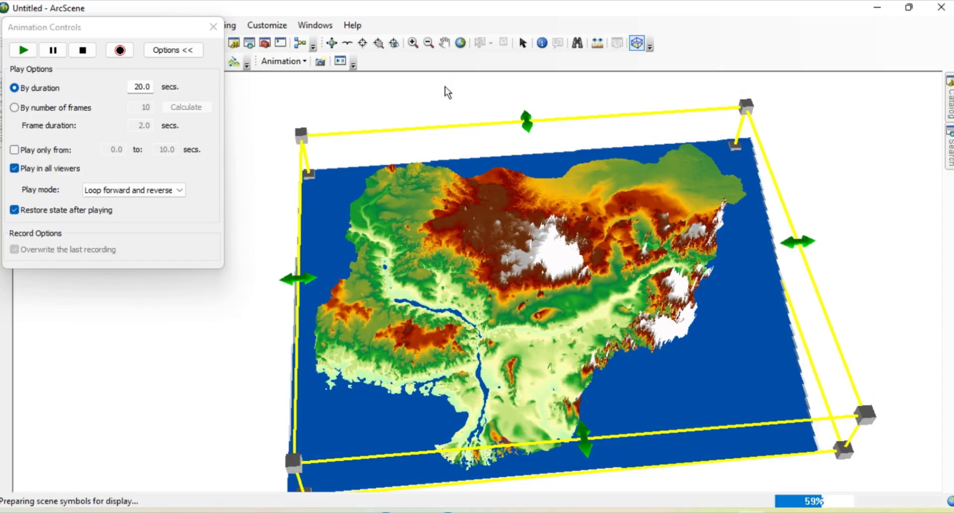
# Step: View the flooding terrain from a low oblique angle and display the 3D box around it again
pyautogui.click(445, 43)
pyautogui.moveTo(462, 210); pyautogui.dragTo(457, 159)
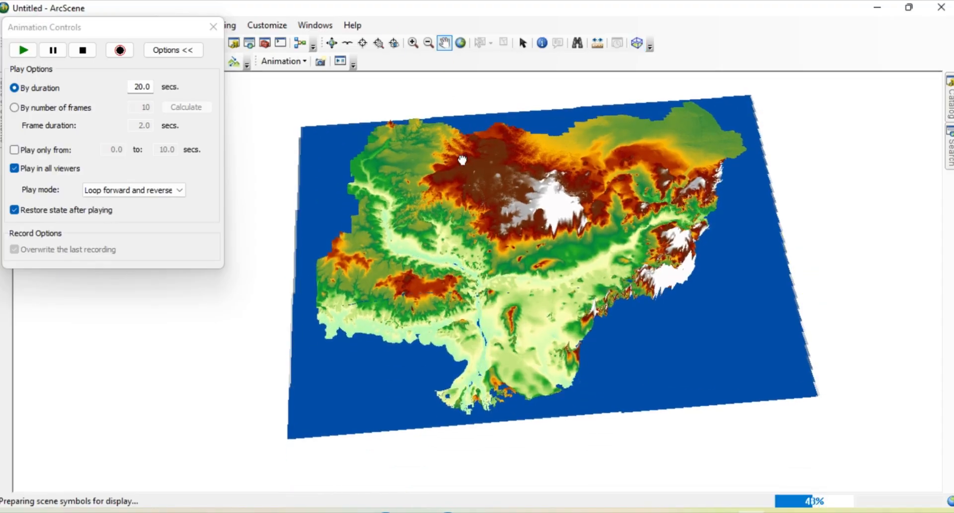
pyautogui.click(332, 42)
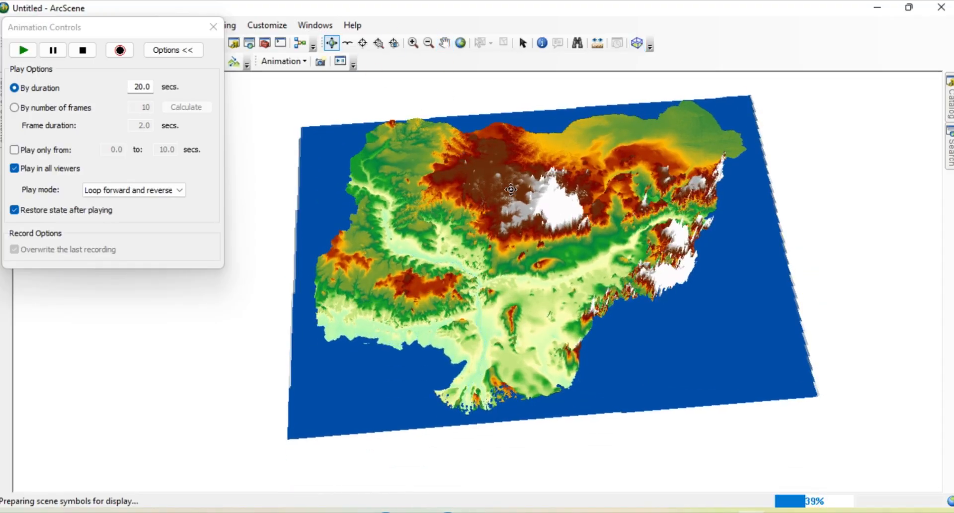
pyautogui.moveTo(511, 189); pyautogui.dragTo(585, 125)
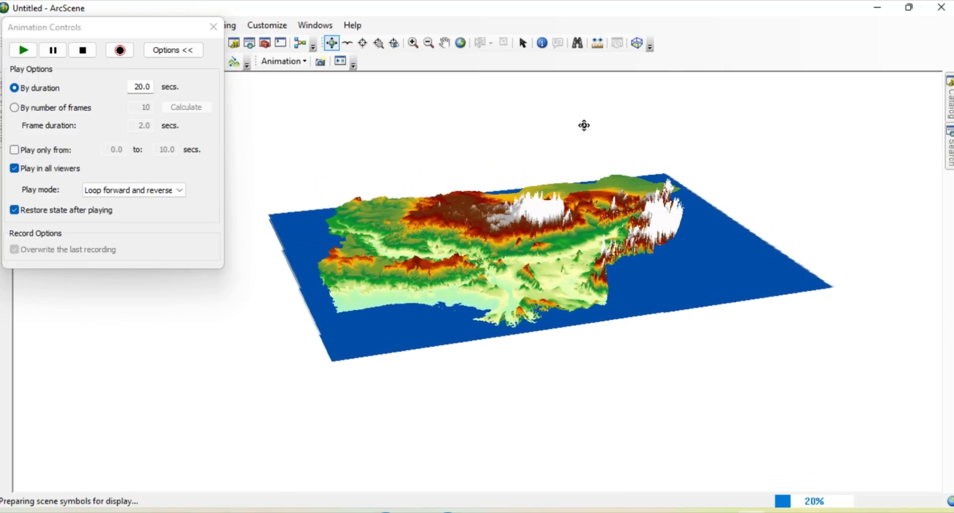
pyautogui.click(637, 43)
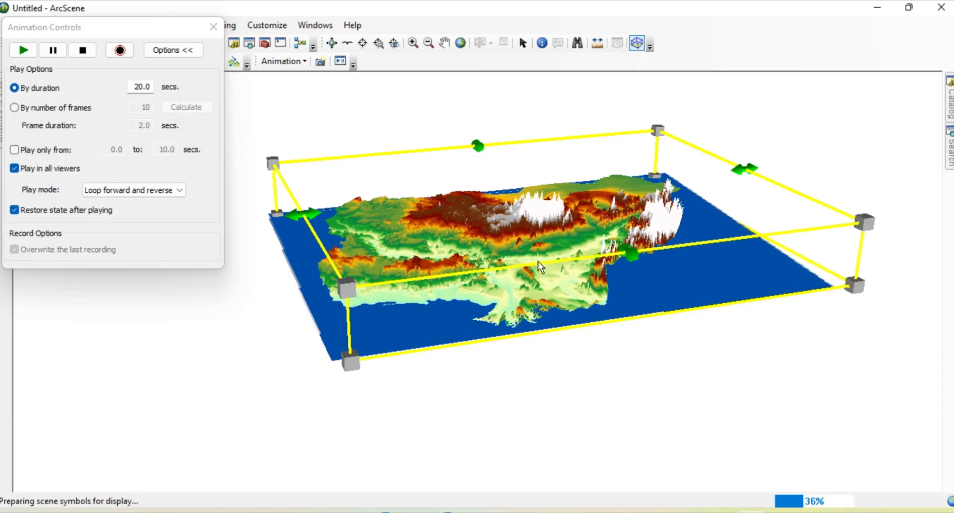
# Step: Move the Animation Controls dialog off the toolbars and set the play duration to 10 seconds
pyautogui.moveTo(136, 25); pyautogui.dragTo(167, 230)
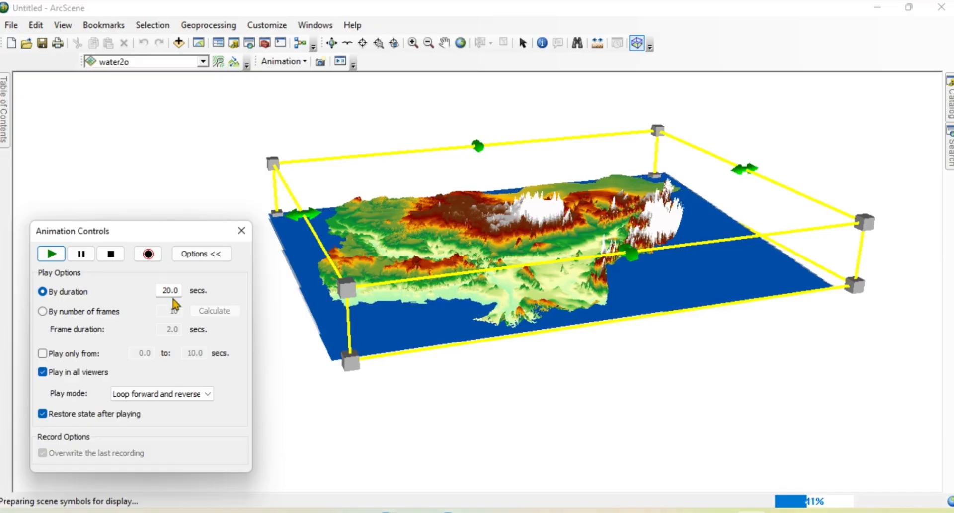
pyautogui.moveTo(175, 290); pyautogui.dragTo(169, 291)
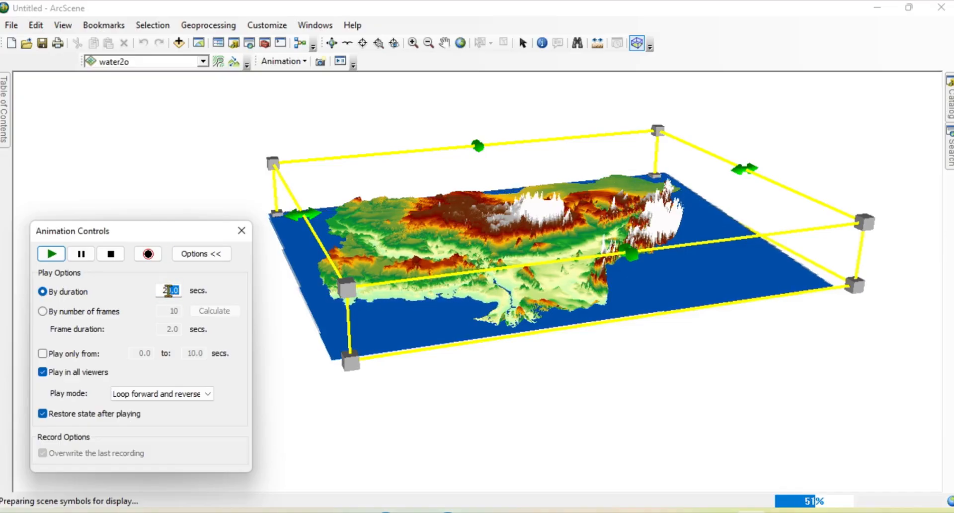
pyautogui.write('10')
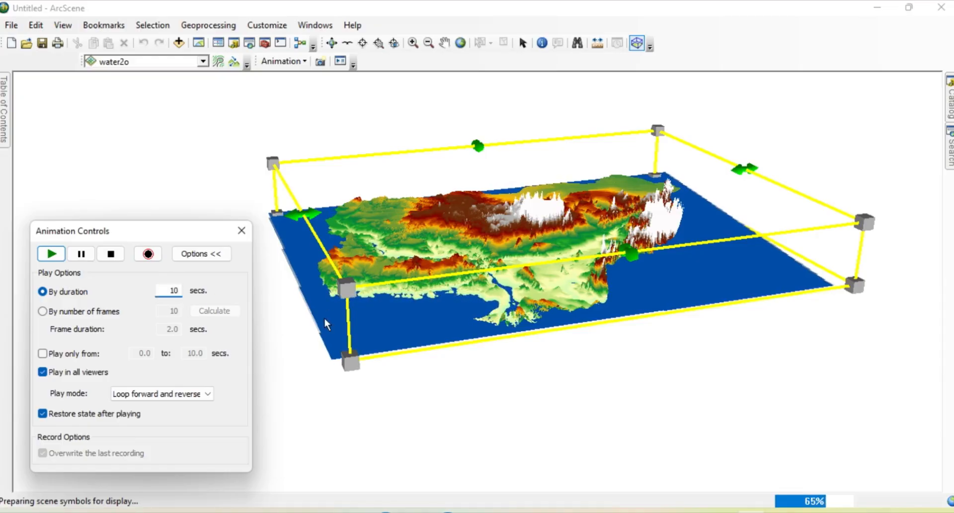
pyautogui.click(277, 313)
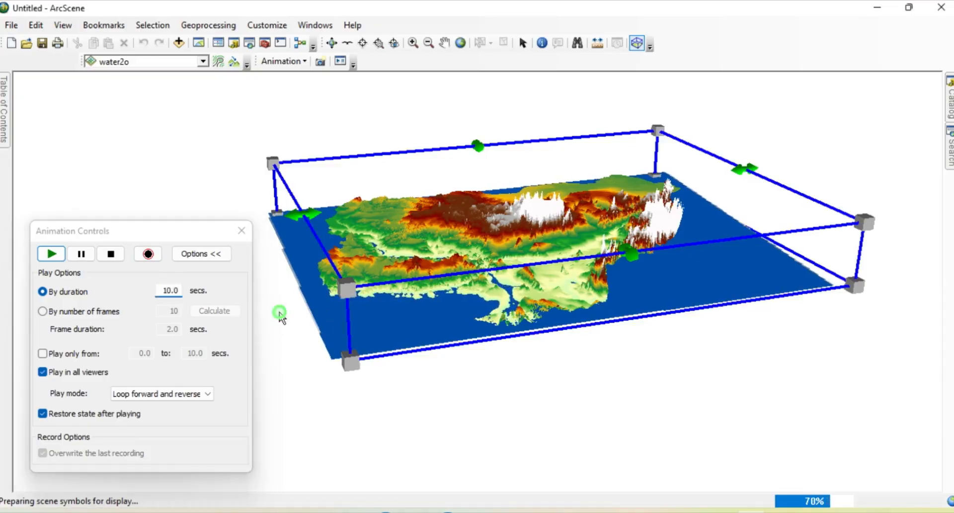